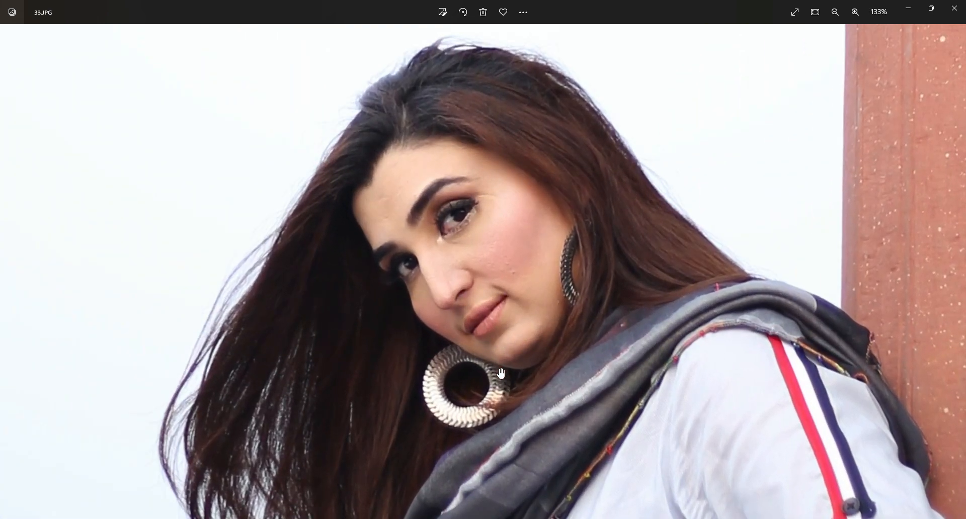
# - Inspect the woman's face and the whole photo in 33.JPG, and close the image viewer
pyautogui.moveTo(504, 373); pyautogui.dragTo(509, 340)
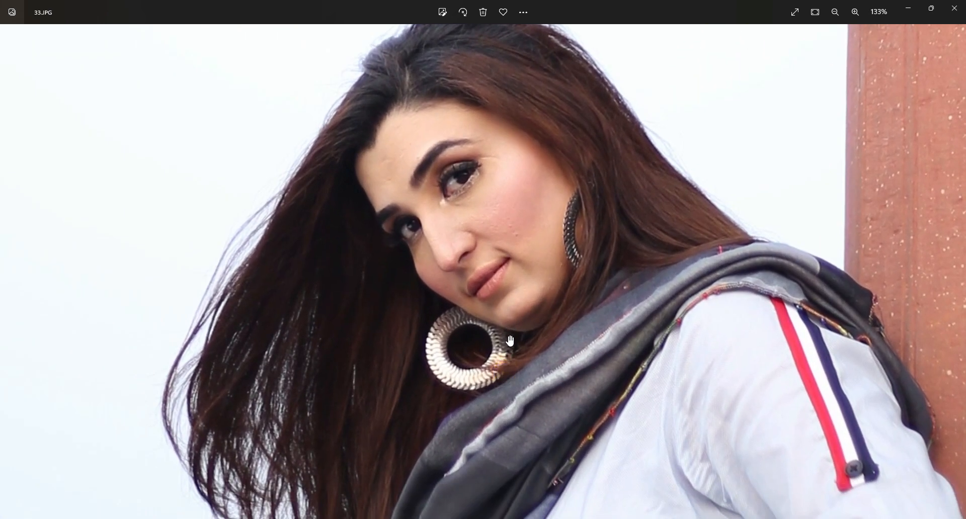
pyautogui.scroll(-7, 509, 340)
pyautogui.scroll(-4, 508, 355)
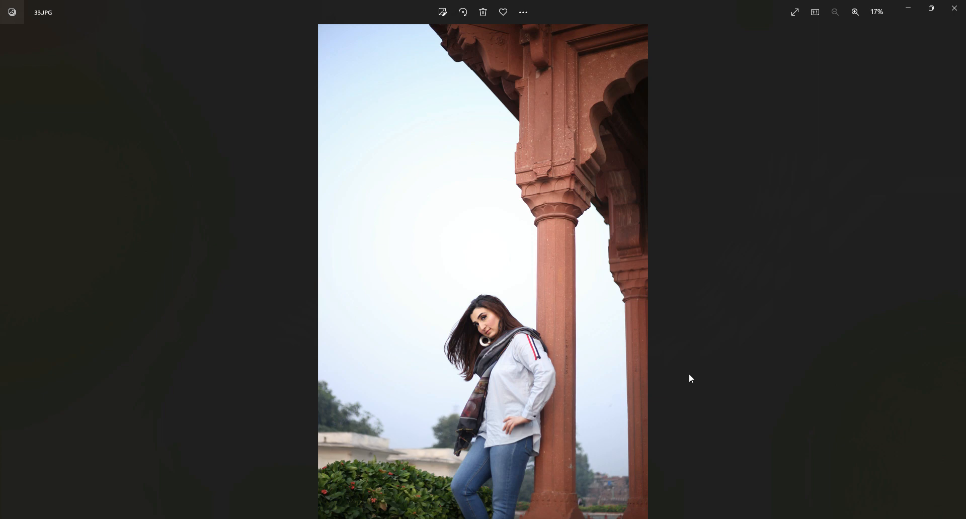
pyautogui.click(955, 8)
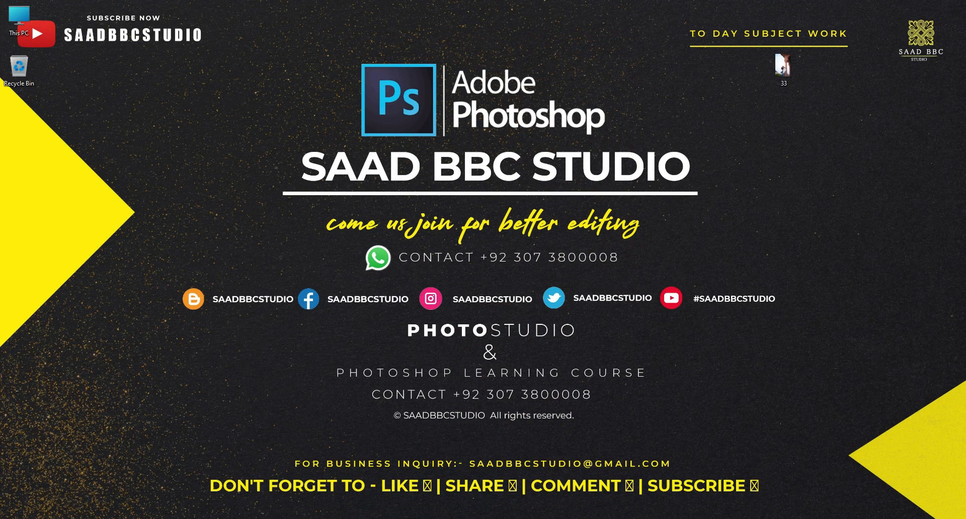
# - Switch to Firefox, subscribe to the Saad bbc studio YouTube channel and turn on all its notifications
pyautogui.click(590, 481)
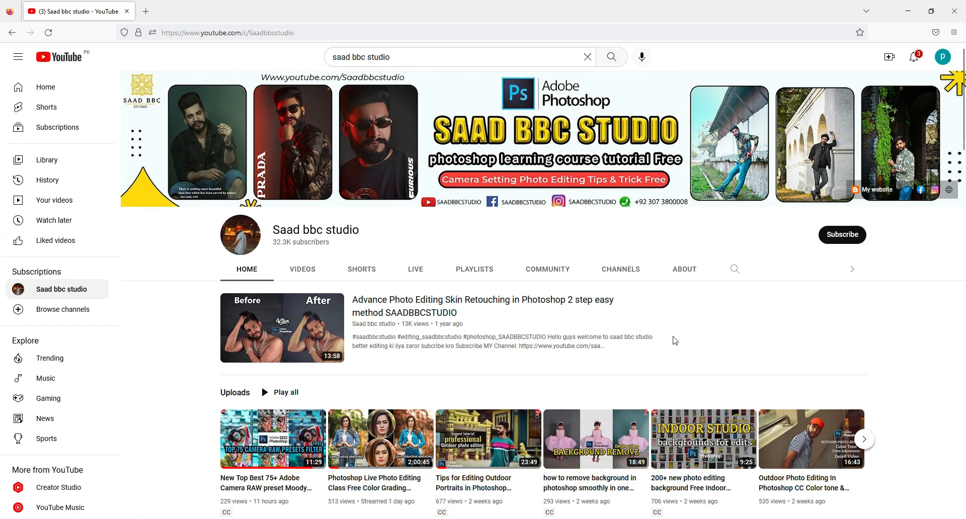
pyautogui.click(830, 245)
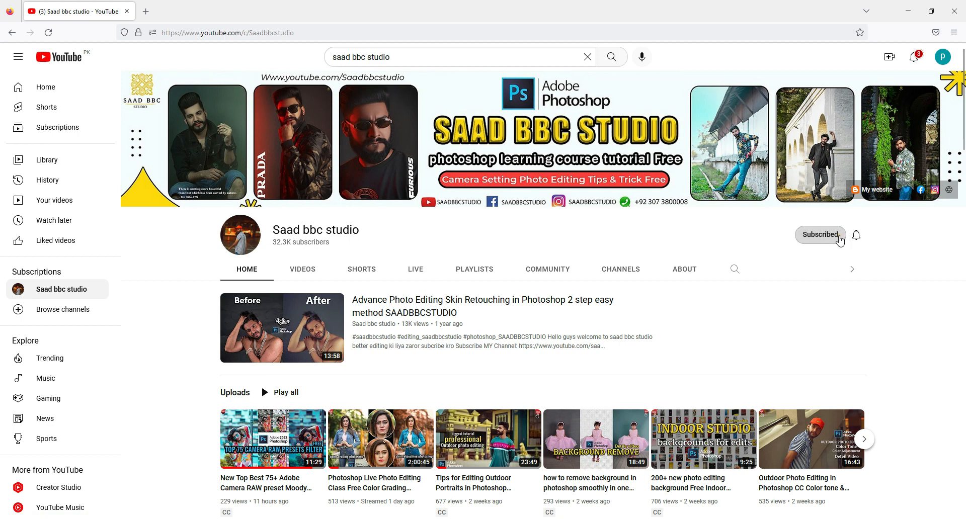
pyautogui.click(857, 235)
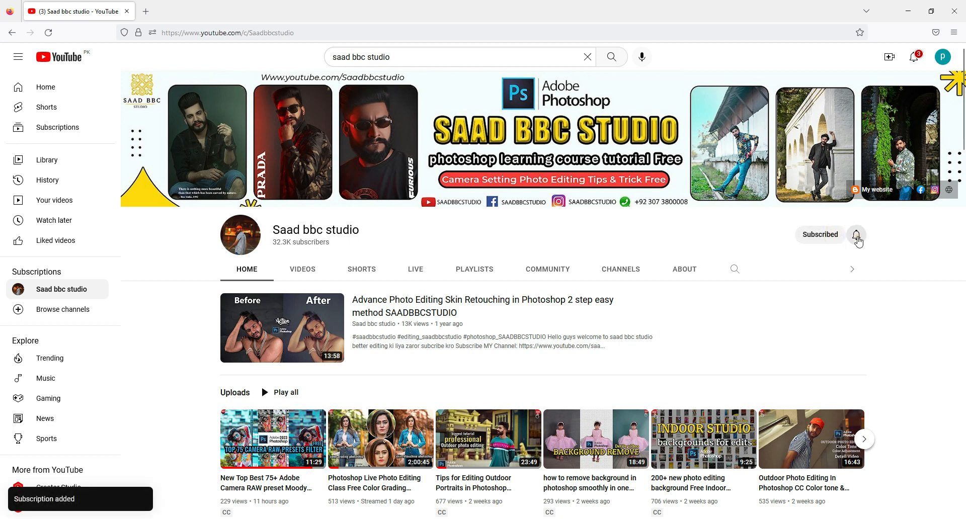
pyautogui.click(859, 253)
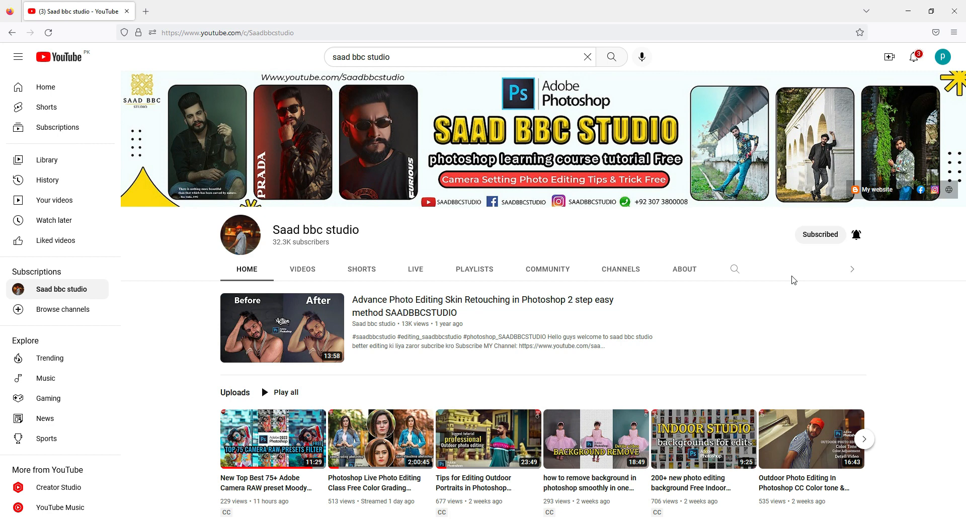
# - Look through the video sections on the Saad bbc studio channel's home page and minimize the browser
pyautogui.scroll(-2, 785, 311)
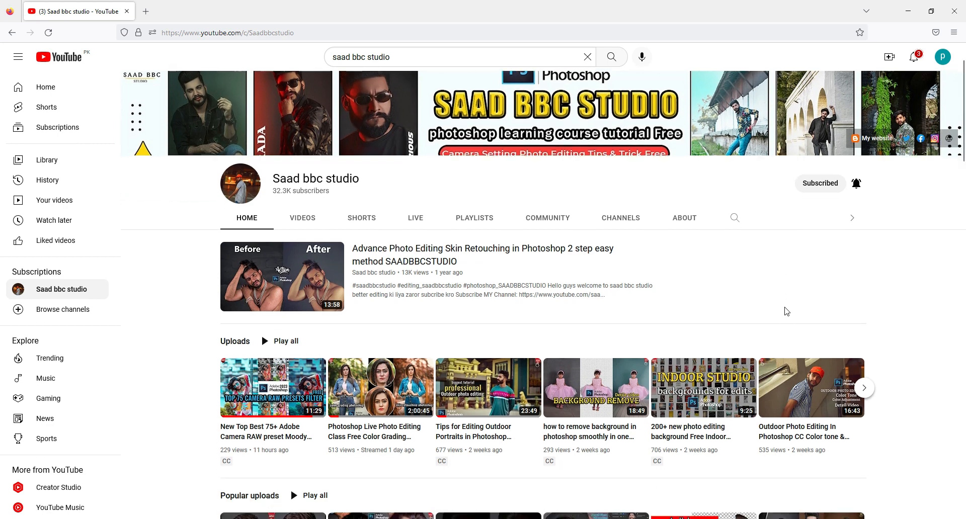
pyautogui.scroll(-2, 785, 311)
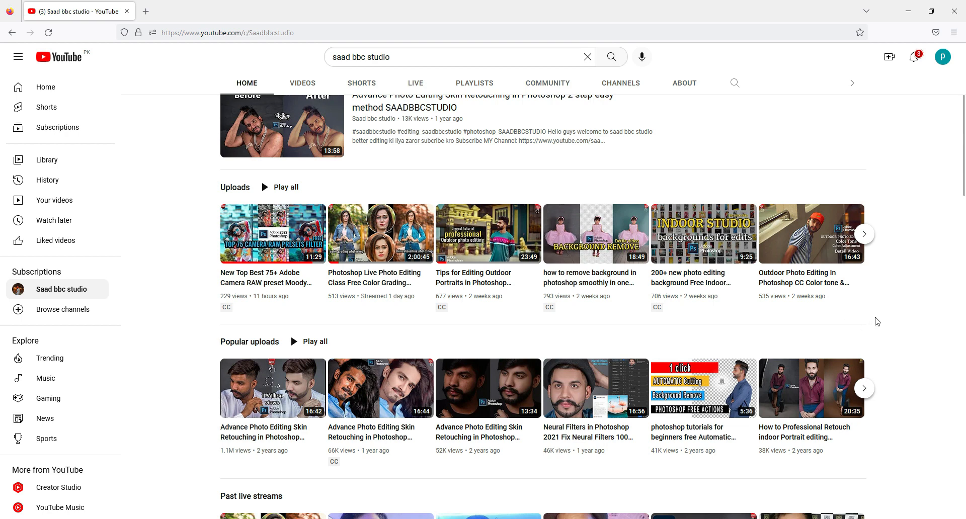
pyautogui.scroll(-1, 876, 322)
pyautogui.scroll(-2, 912, 331)
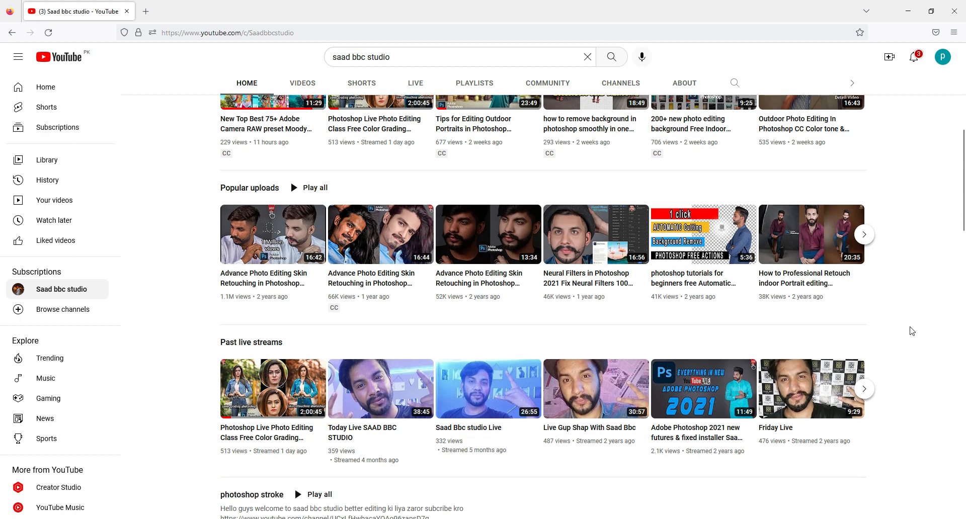
pyautogui.scroll(-2, 912, 330)
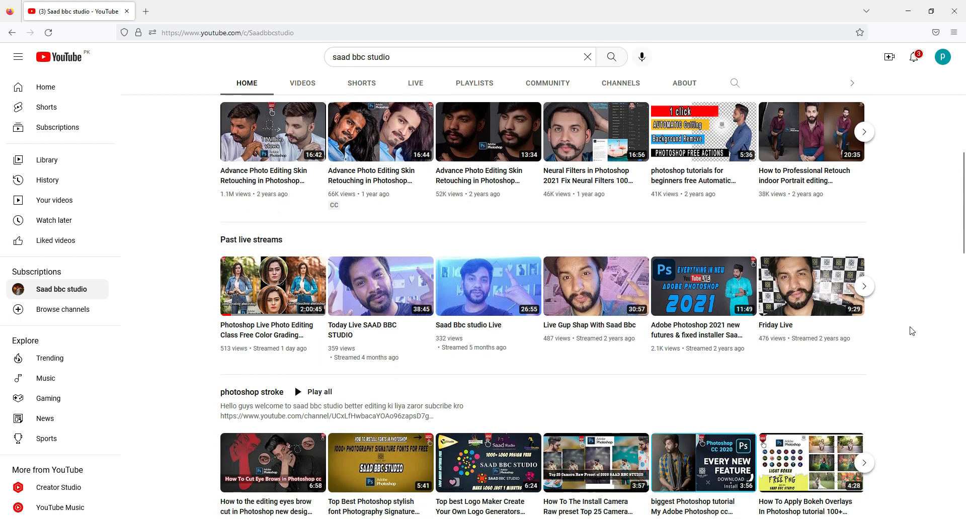
pyautogui.scroll(-2, 912, 331)
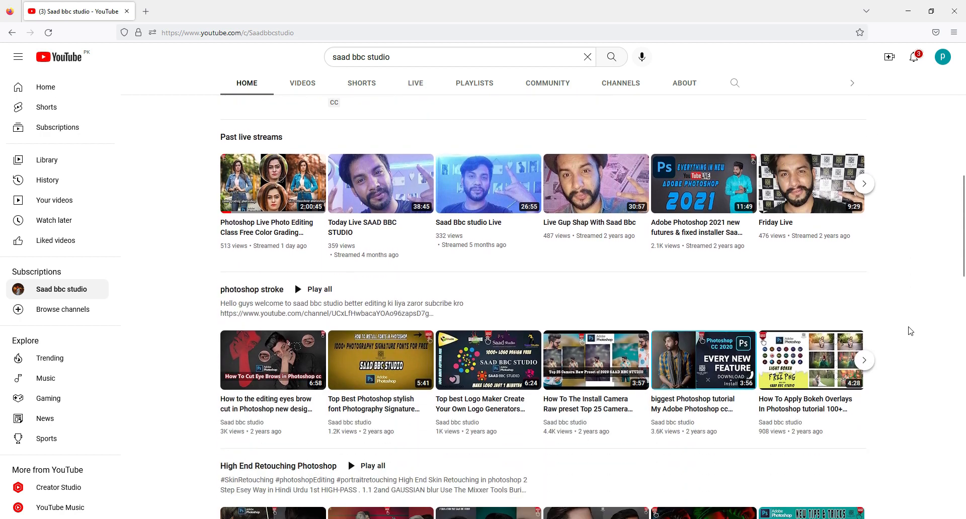
pyautogui.scroll(-2, 909, 332)
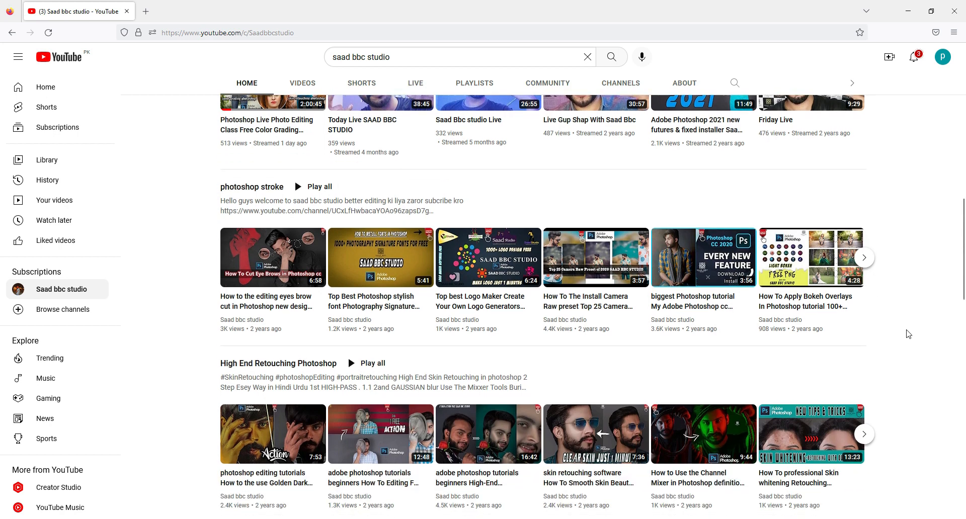
pyautogui.scroll(-1, 908, 335)
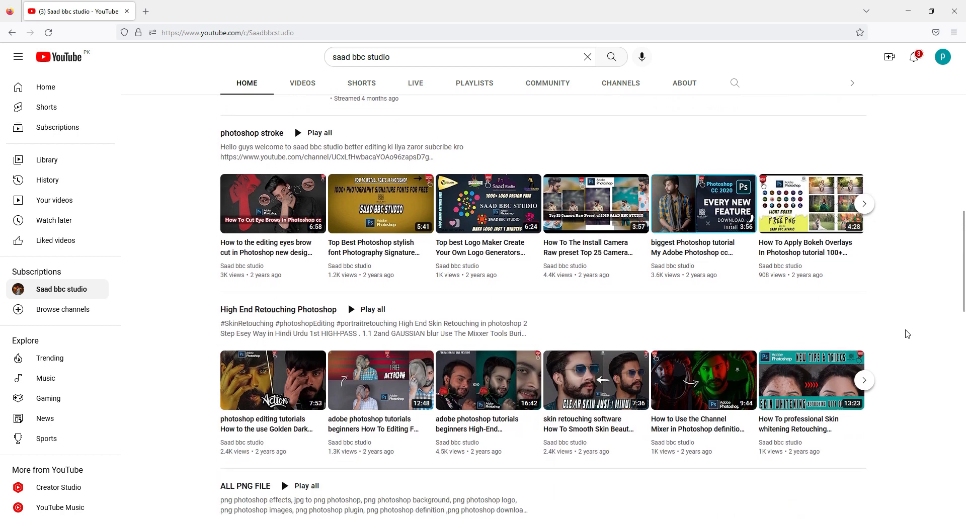
pyautogui.scroll(-2, 908, 334)
pyautogui.scroll(-1, 908, 334)
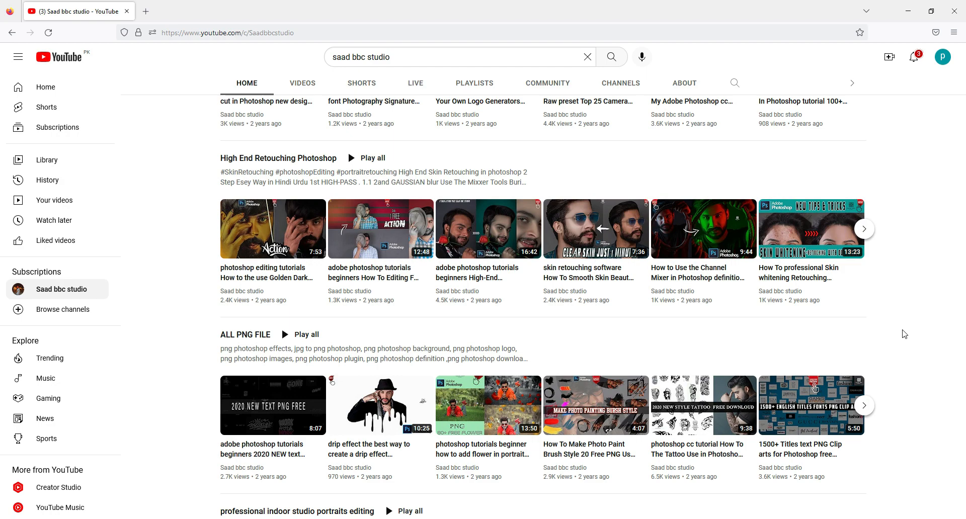
pyautogui.scroll(-5, 901, 327)
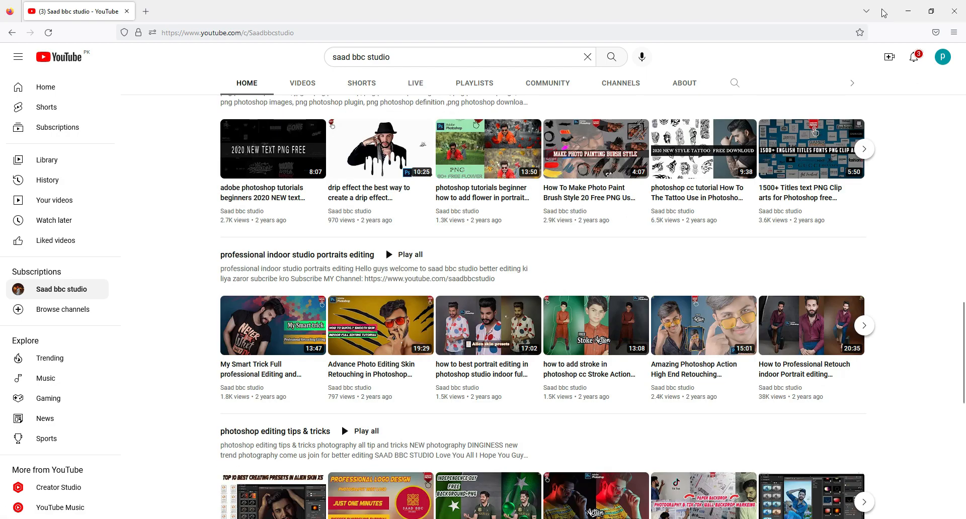
pyautogui.click(906, 14)
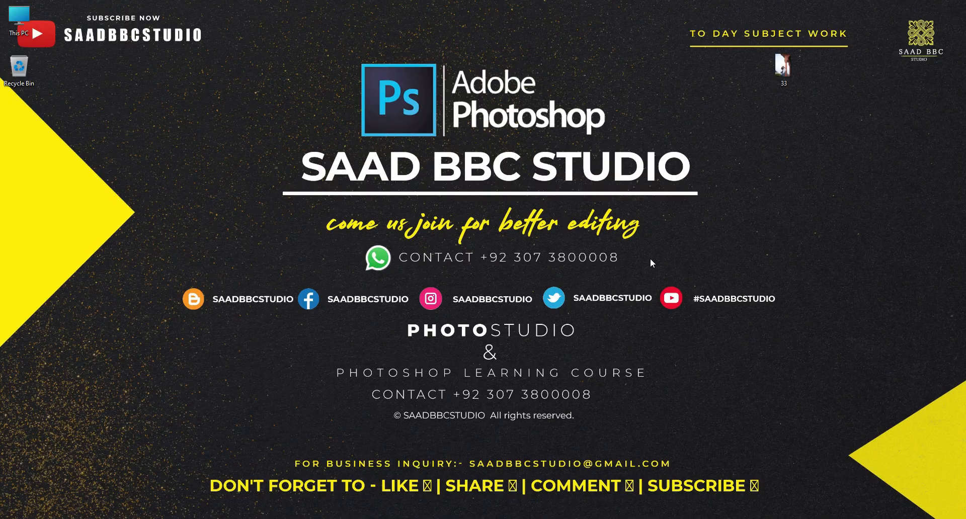
# - Search Windows for "photos" and launch Adobe Photoshop 2023
pyautogui.click(398, 518)
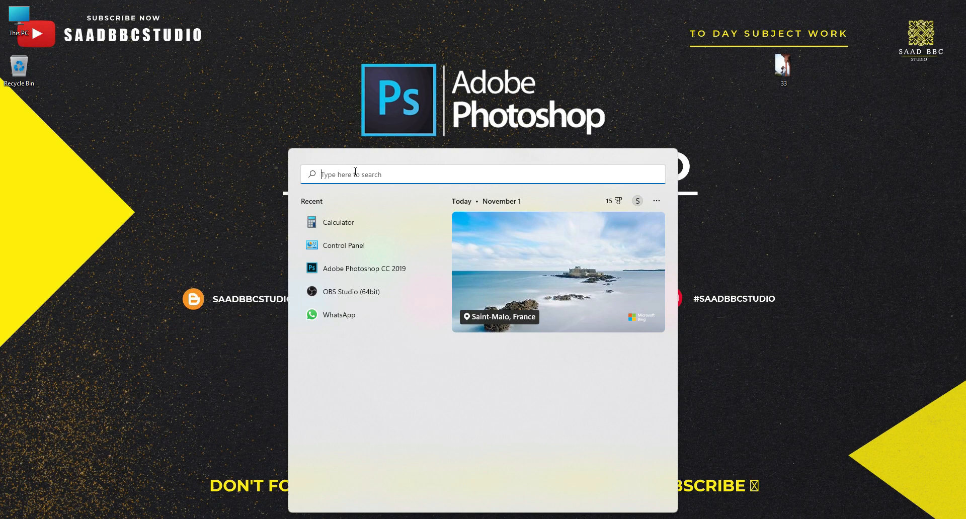
pyautogui.write('phot')
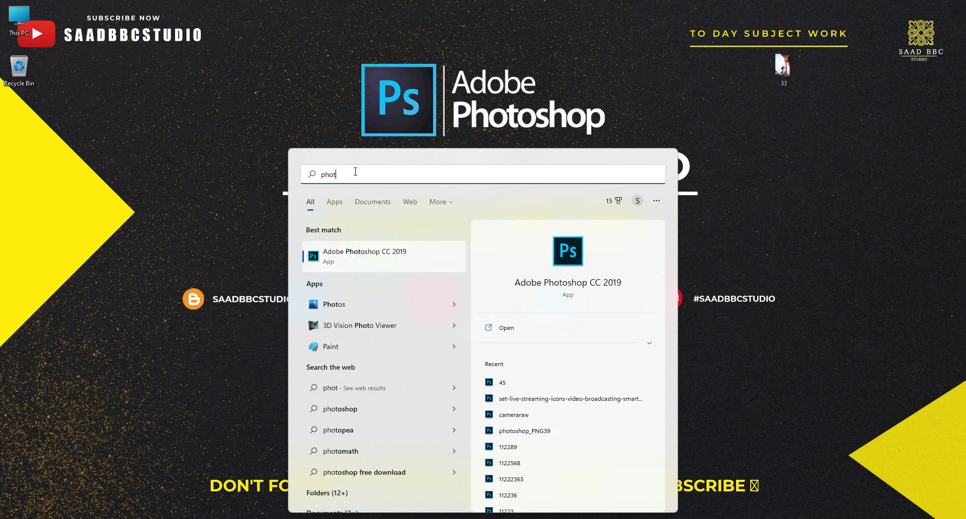
pyautogui.write('os')
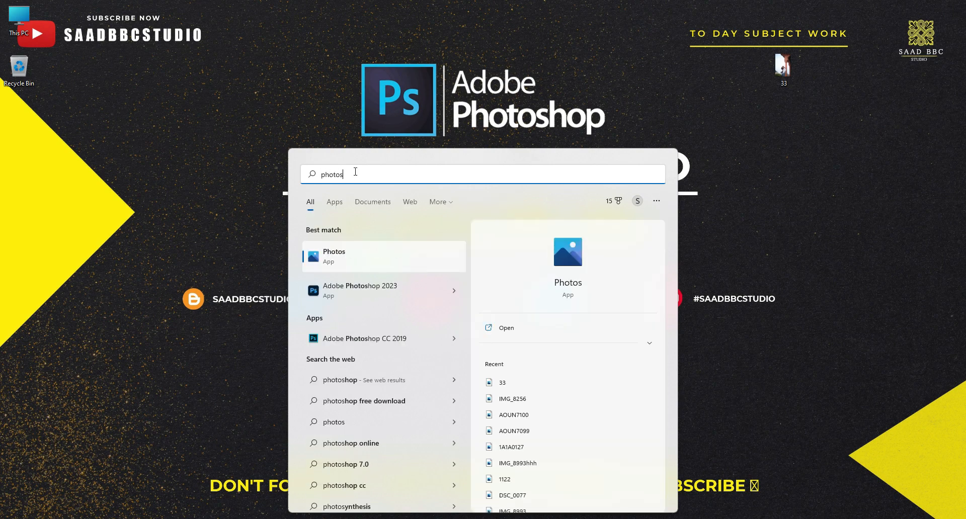
pyautogui.click(362, 294)
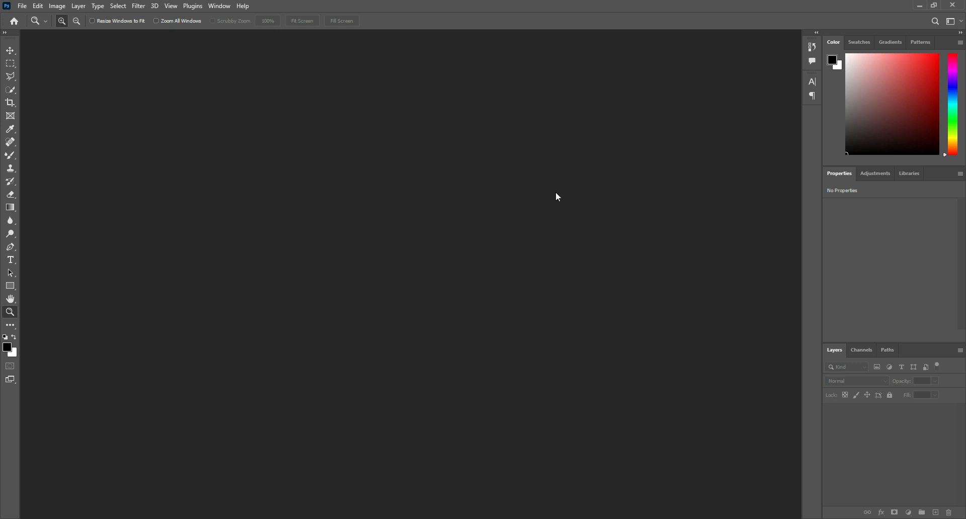
# - Open the image 33 from the desktop in Photoshop and maximize the application window
pyautogui.doubleClick(632, 8)
pyautogui.moveTo(783, 72); pyautogui.dragTo(399, 201)
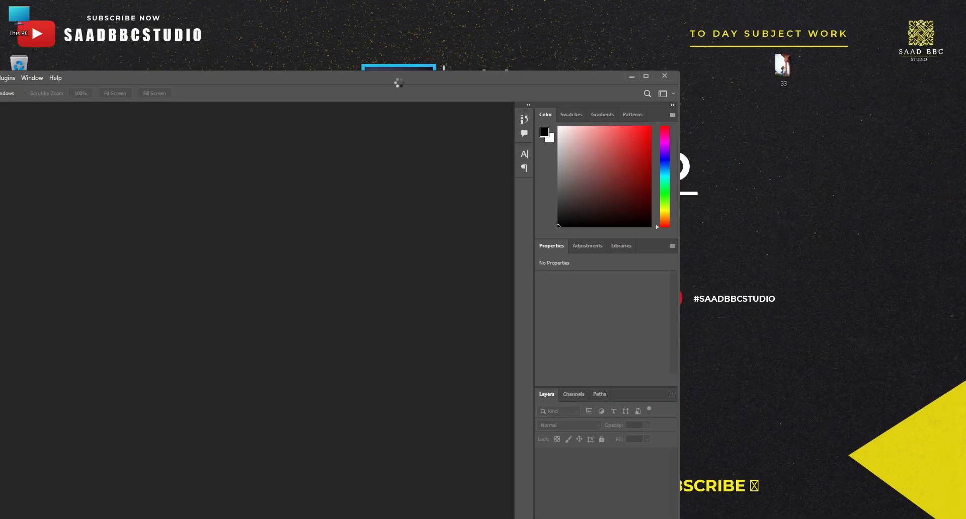
pyautogui.doubleClick(406, 77)
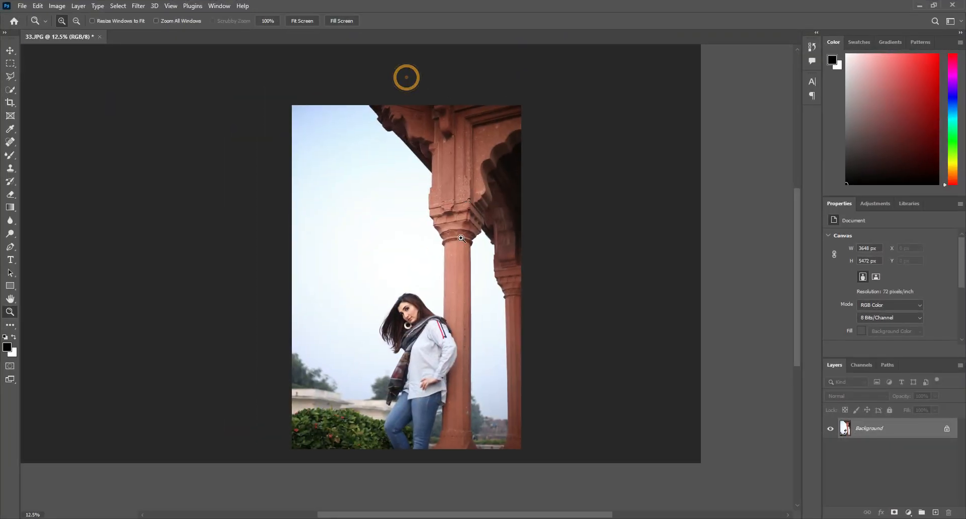
# - Examine the skin on the woman's face at up to 200% and fit the whole photo on screen
pyautogui.click(388, 250)
pyautogui.scroll(-2, 403, 256)
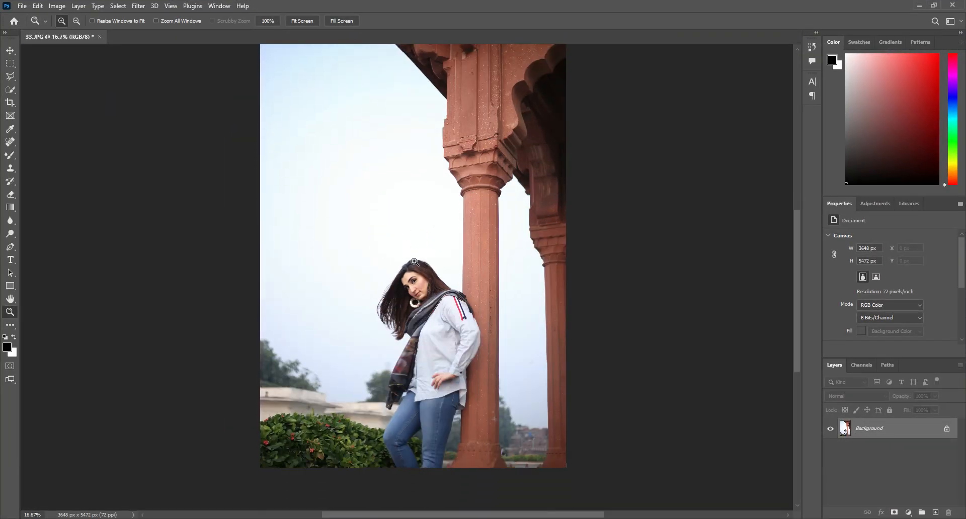
pyautogui.click(417, 256)
pyautogui.click(419, 251)
pyautogui.click(420, 247)
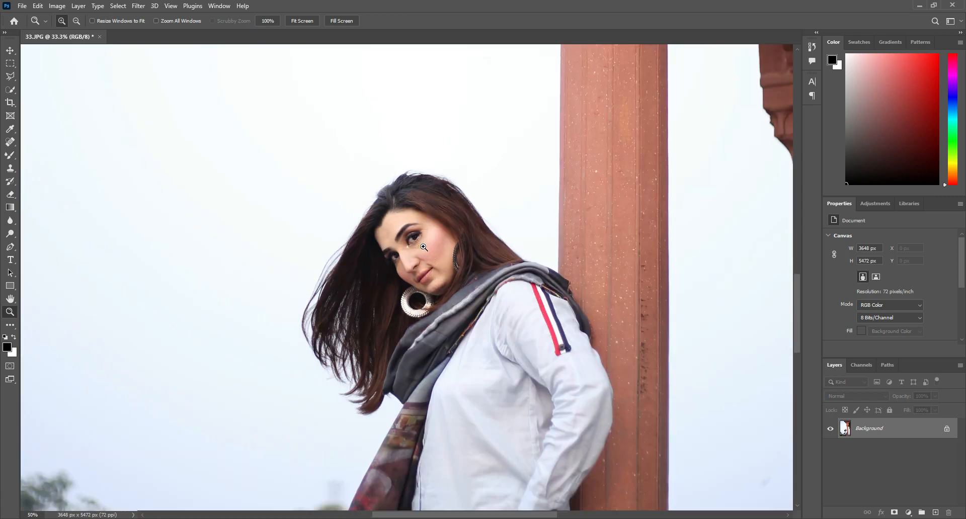
pyautogui.click(499, 245)
pyautogui.click(498, 242)
pyautogui.rightClick(435, 233)
pyautogui.click(461, 215)
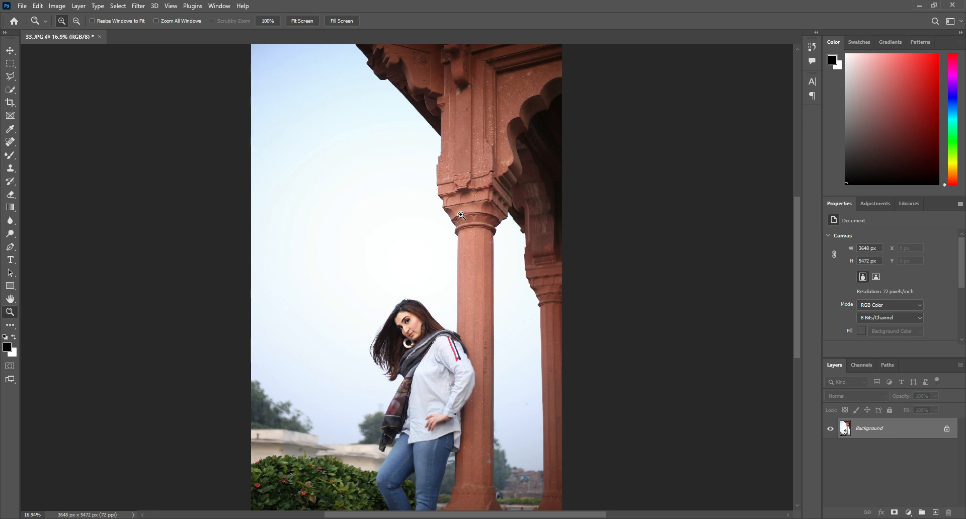
pyautogui.click(415, 331)
pyautogui.click(411, 312)
pyautogui.click(405, 291)
pyautogui.click(400, 271)
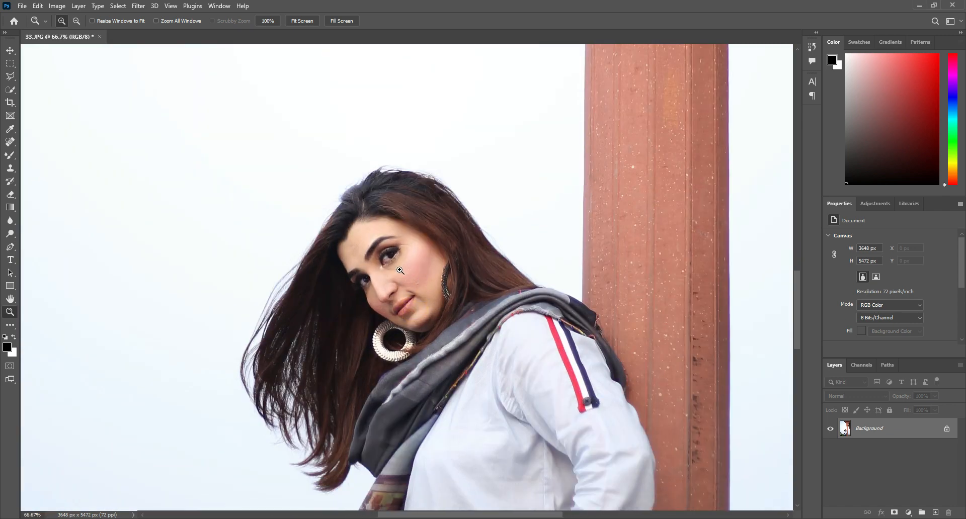
pyautogui.click(400, 270)
pyautogui.click(415, 223)
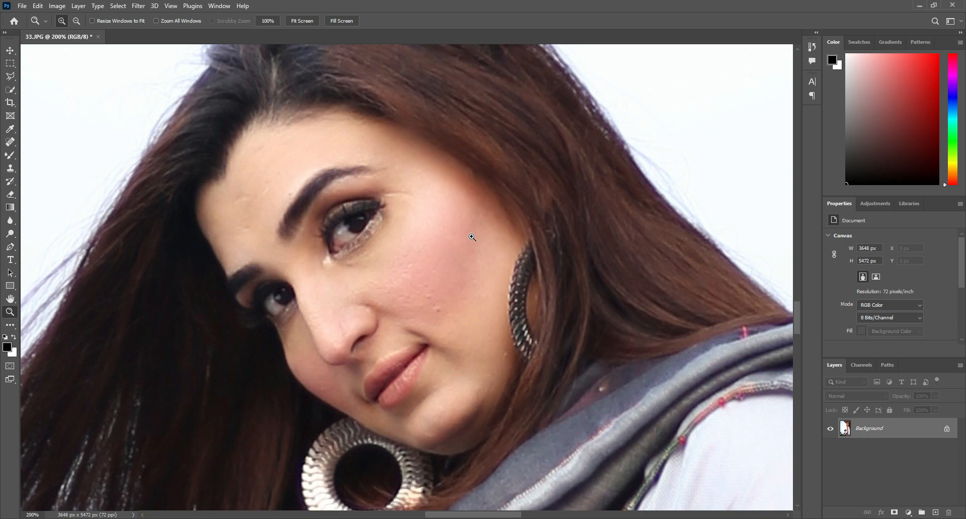
pyautogui.hotkey('ctrl', '0')
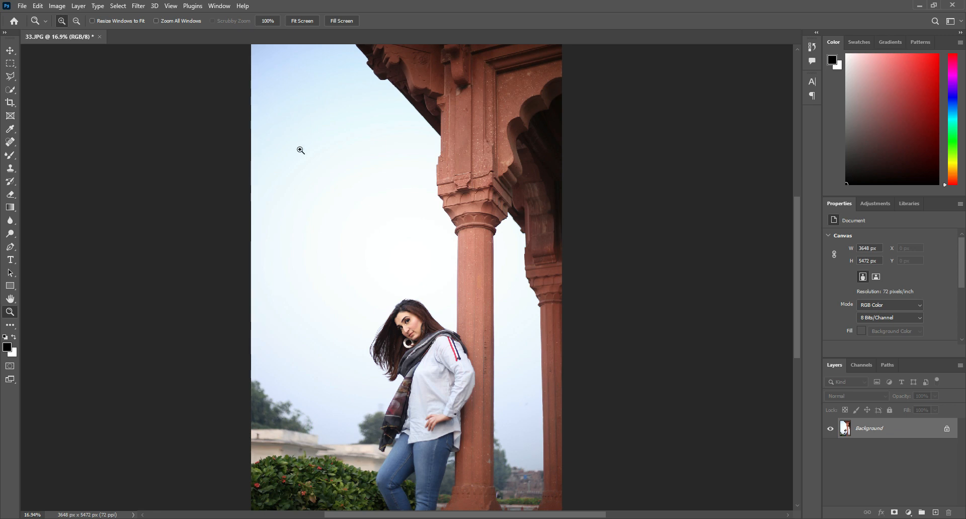
pyautogui.click(422, 343)
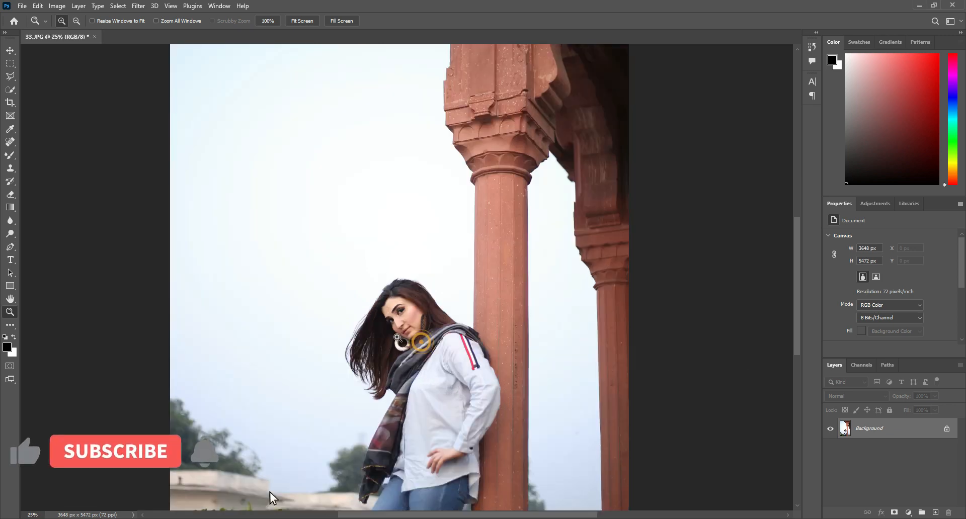
pyautogui.click(418, 337)
pyautogui.click(413, 332)
pyautogui.click(409, 326)
pyautogui.click(408, 326)
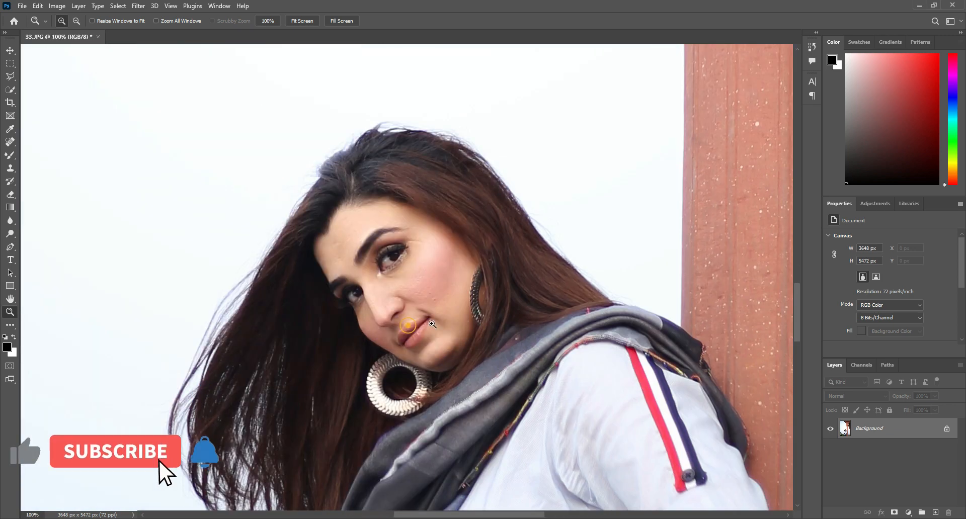
pyautogui.click(508, 295)
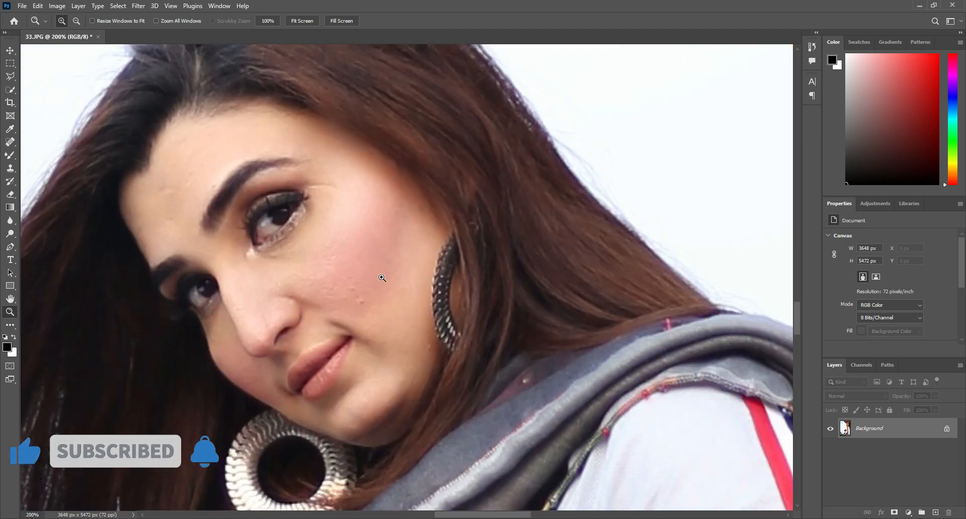
pyautogui.moveTo(348, 272); pyautogui.dragTo(479, 268)
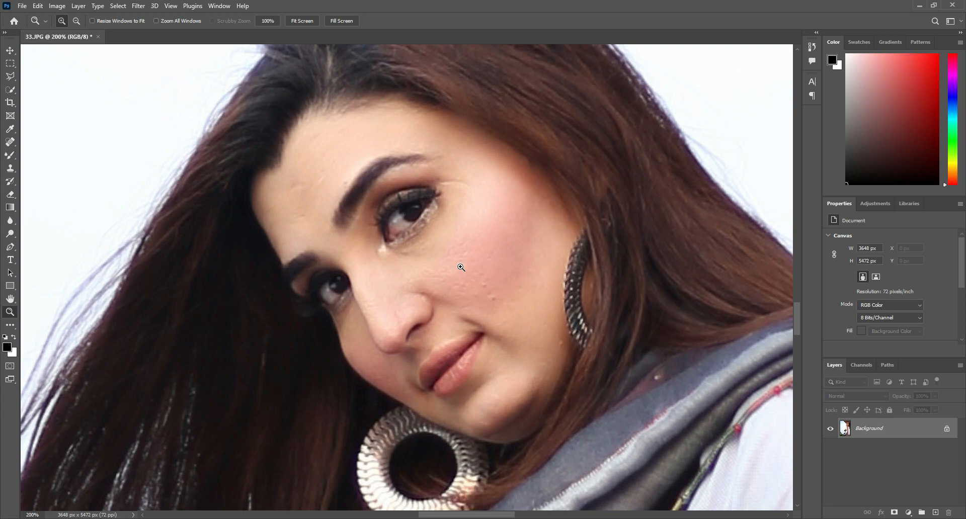
pyautogui.hotkey('ctrl', '0')
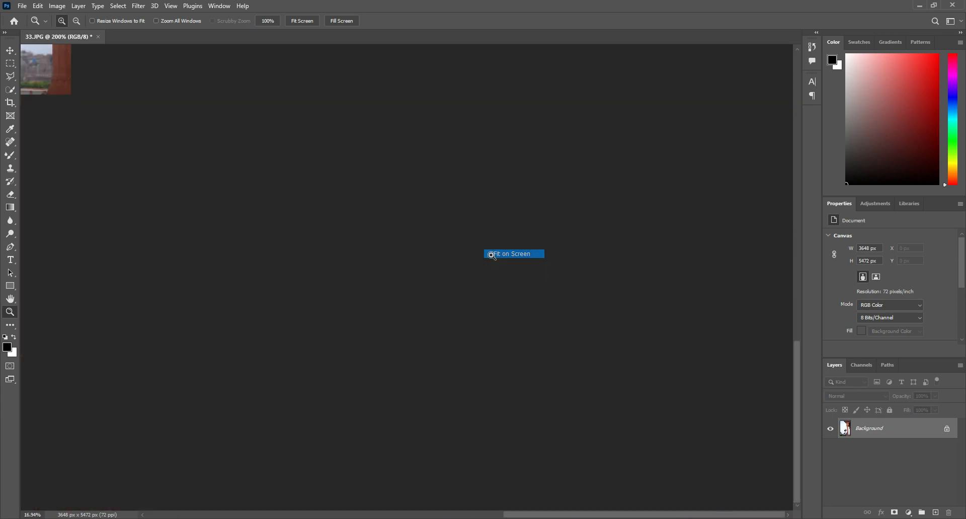
# - Duplicate the Background layer and apply a High Pass filter with a 1.0-pixel radius to the copy
pyautogui.moveTo(879, 434); pyautogui.dragTo(936, 512)
pyautogui.click(143, 6)
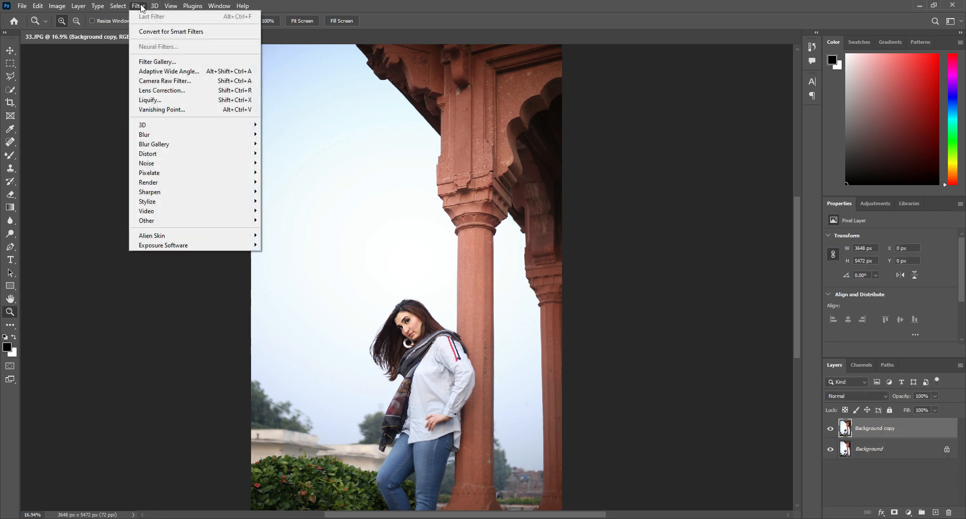
pyautogui.moveTo(196, 226)
pyautogui.click(285, 229)
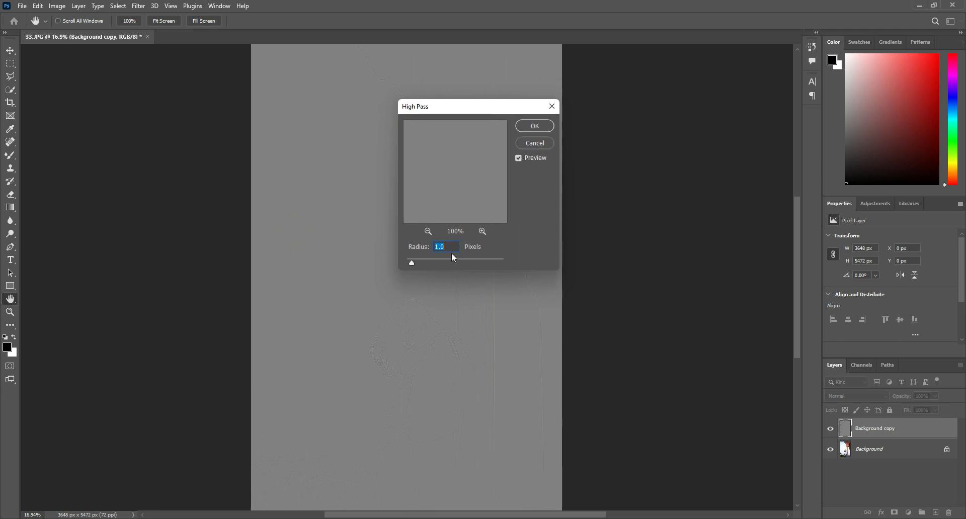
pyautogui.click(534, 126)
# - Set the blend mode of the high-pass Background copy layer to Linear Light
pyautogui.press('z')
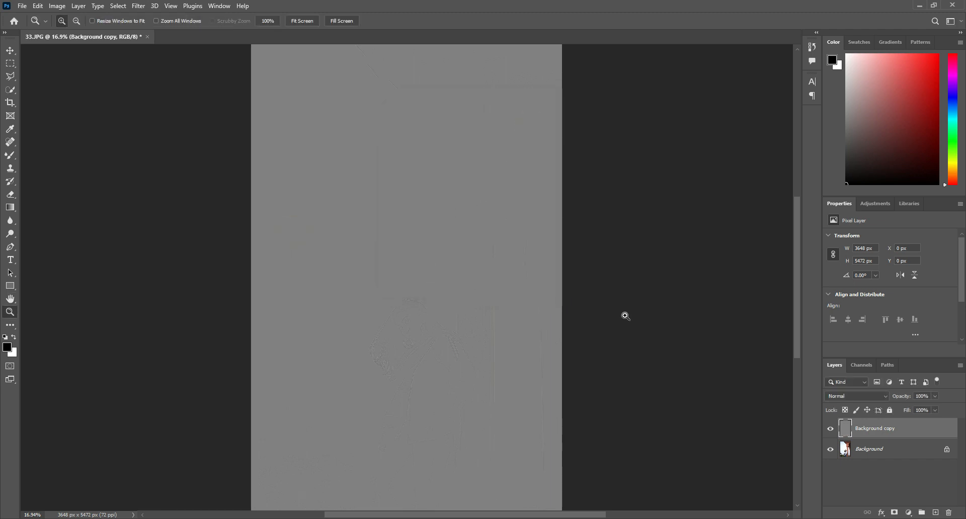
pyautogui.click(858, 401)
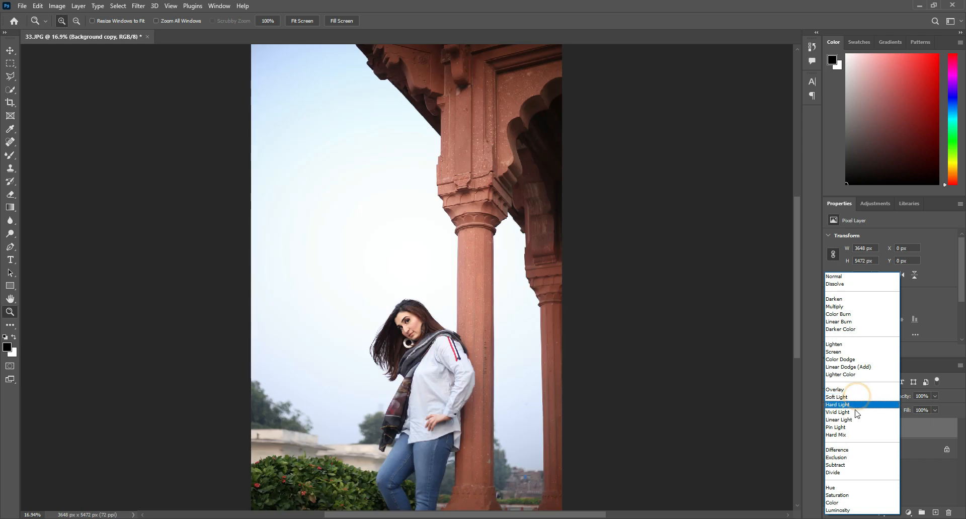
pyautogui.click(844, 421)
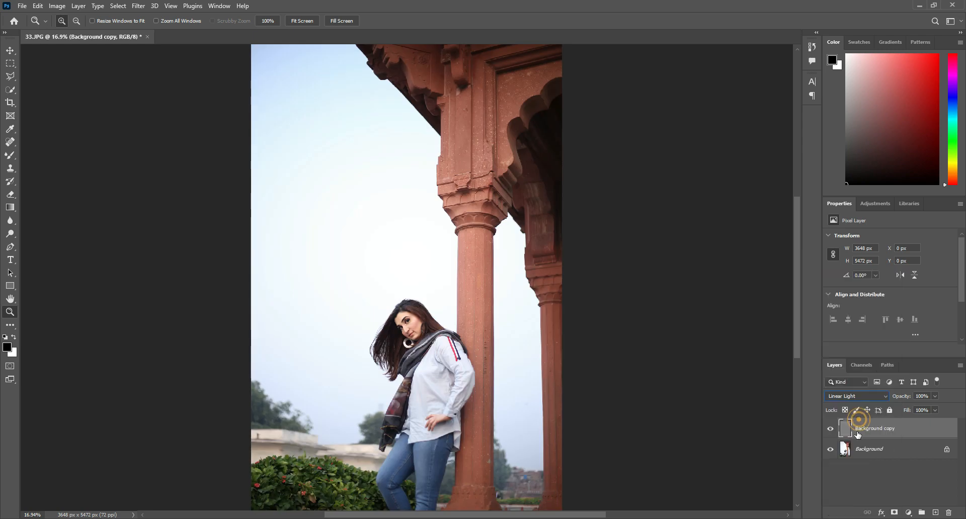
# - Compare the woman's portrait at 100% with the Background copy sharpening layer hidden and shown
pyautogui.click(394, 329)
pyautogui.click(396, 326)
pyautogui.click(396, 326)
pyautogui.click(396, 325)
pyautogui.click(469, 319)
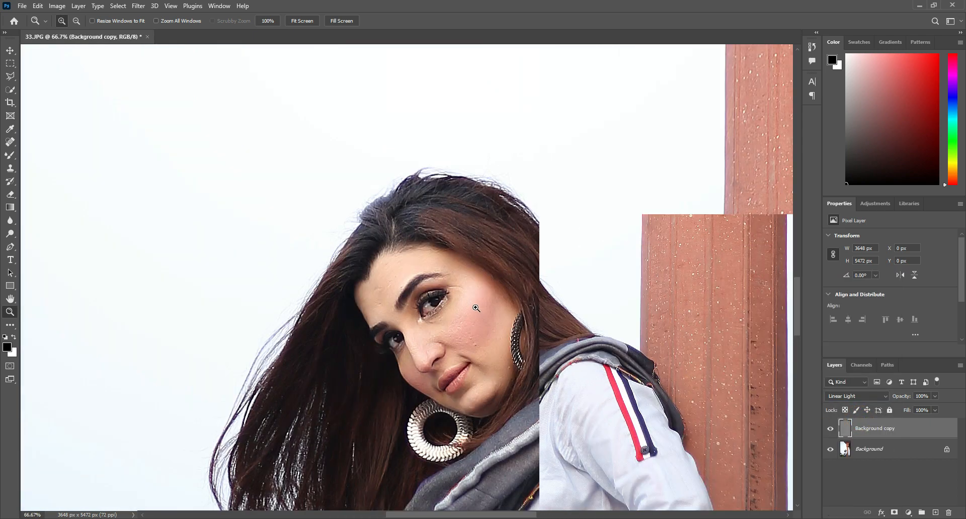
pyautogui.scroll(-4, 473, 306)
pyautogui.scroll(-3, 460, 304)
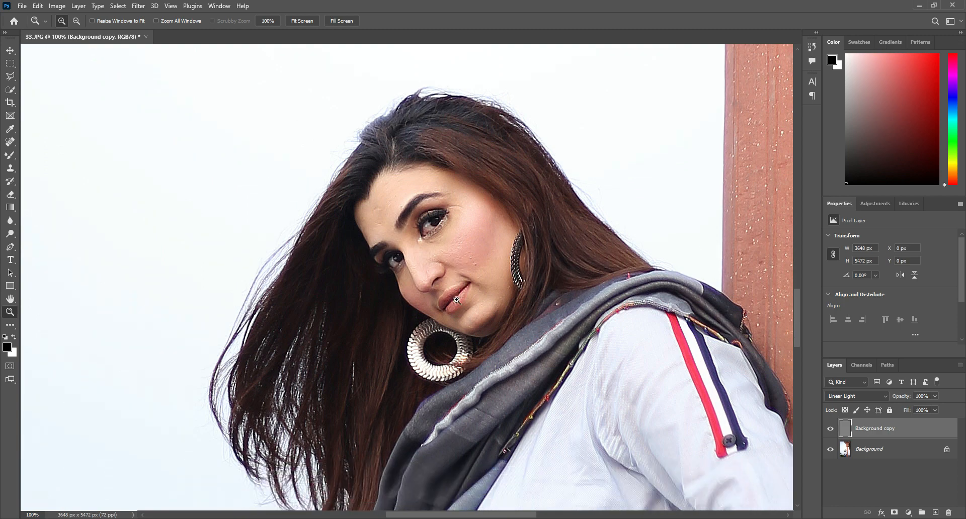
pyautogui.click(832, 429)
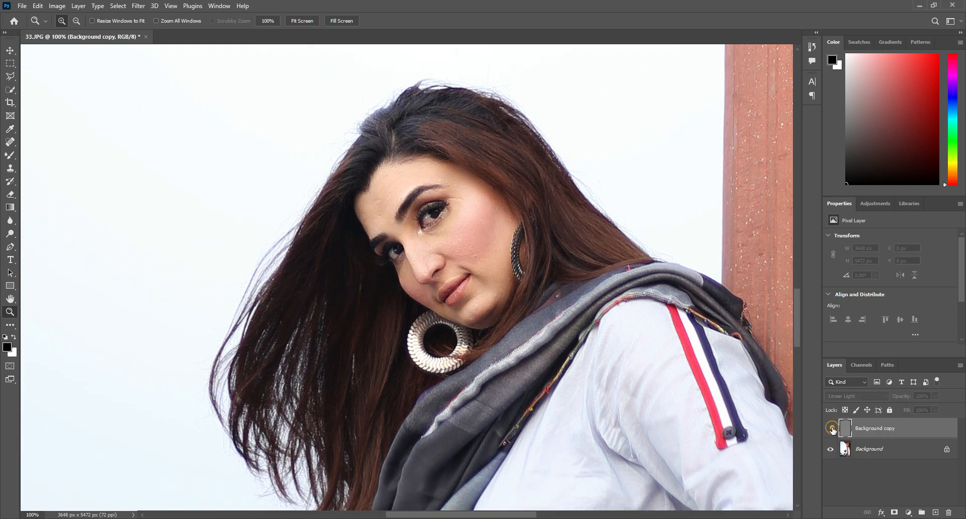
pyautogui.click(832, 429)
# - Examine the face, eye and skin detail at 200% and 400% with and without the Background copy layer
pyautogui.click(436, 179)
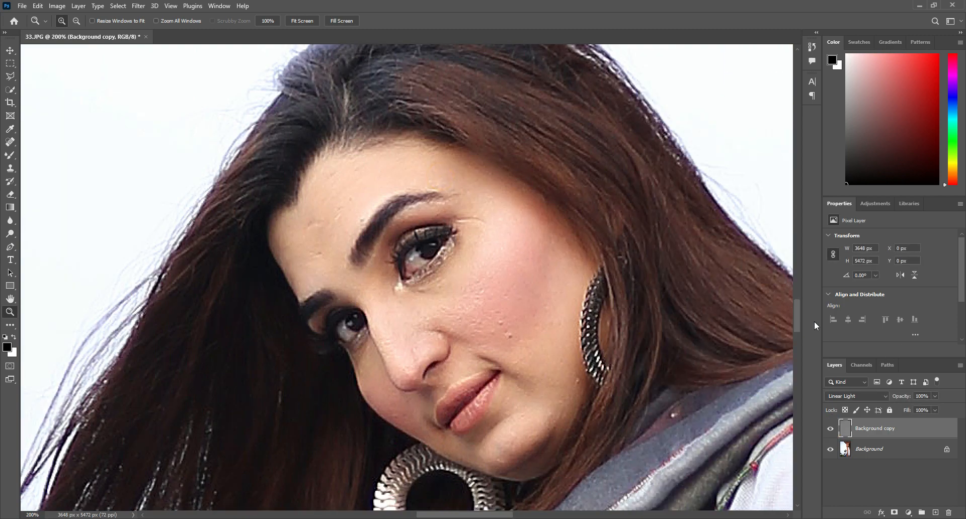
pyautogui.click(831, 429)
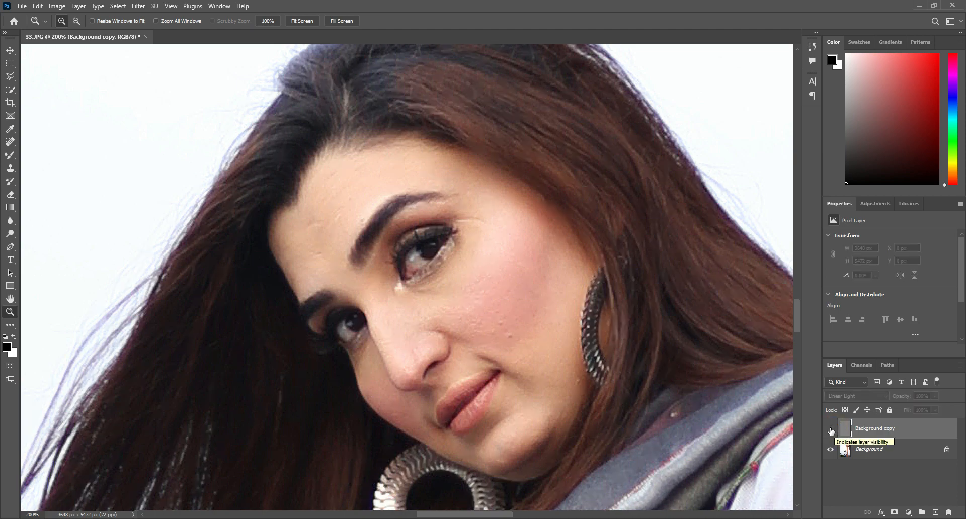
pyautogui.click(831, 430)
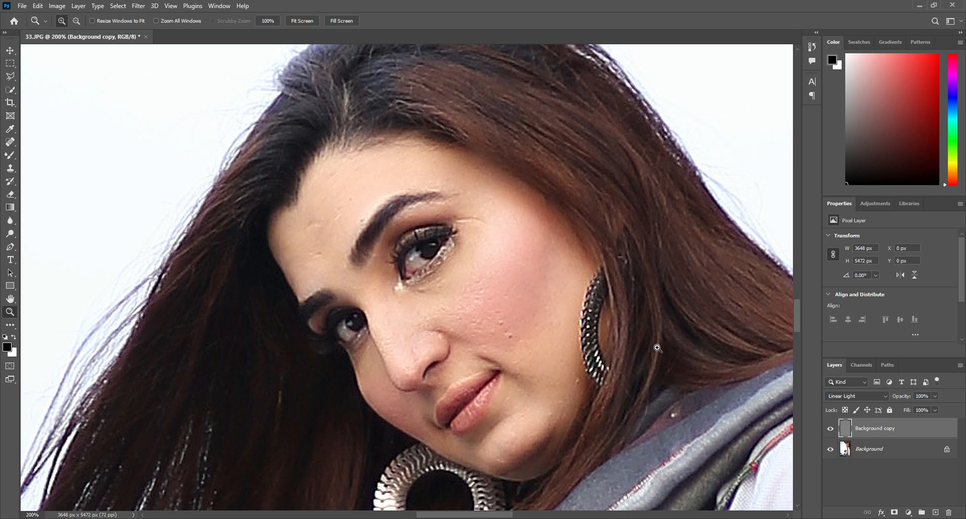
pyautogui.click(830, 429)
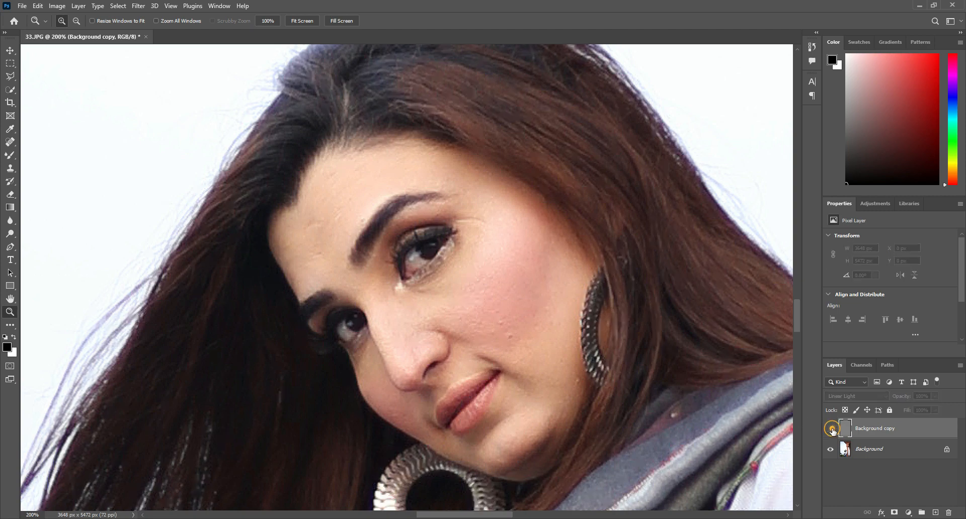
pyautogui.click(831, 430)
pyautogui.click(831, 430)
pyautogui.click(831, 430)
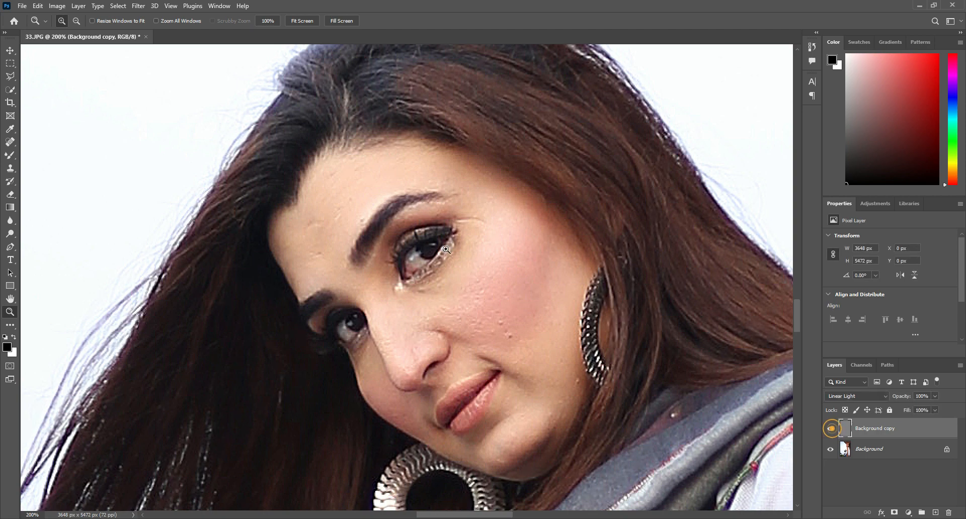
pyautogui.click(404, 234)
pyautogui.click(404, 234)
pyautogui.scroll(-1, 720, 352)
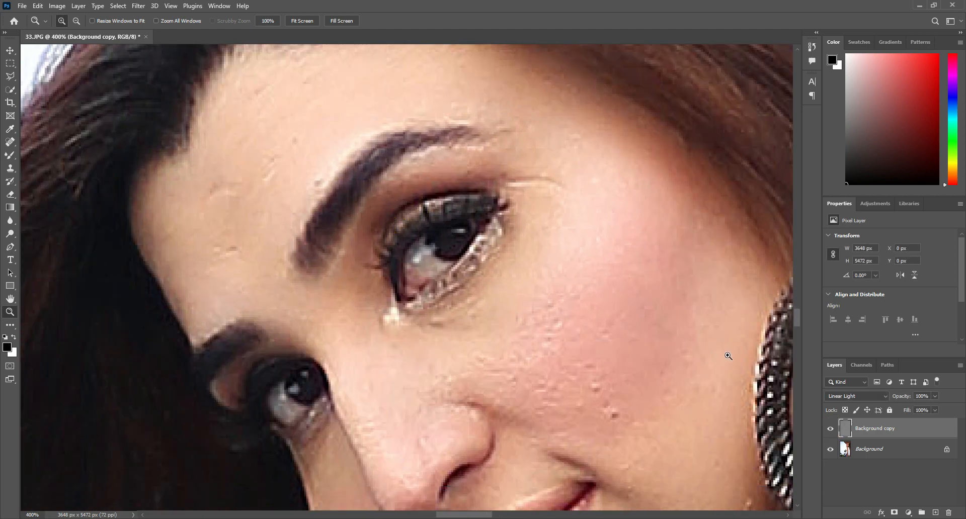
pyautogui.click(831, 430)
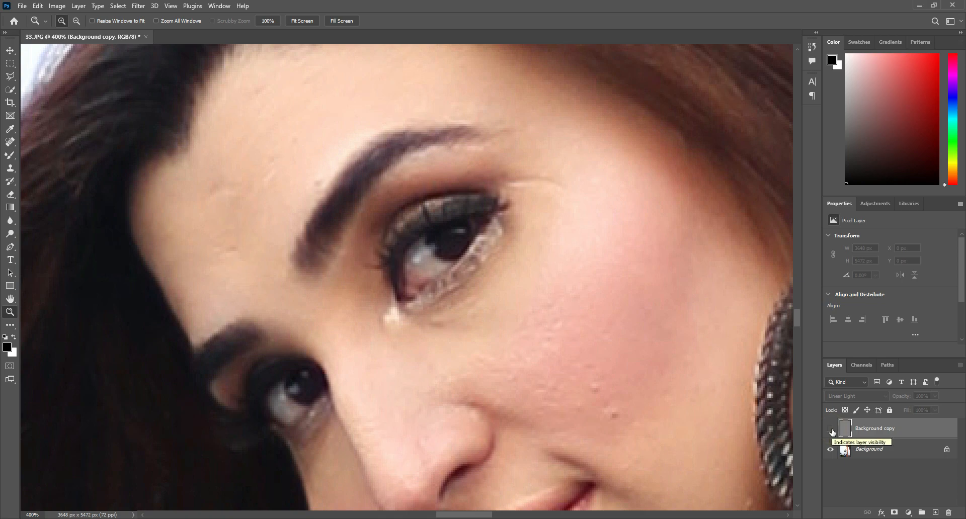
pyautogui.click(831, 430)
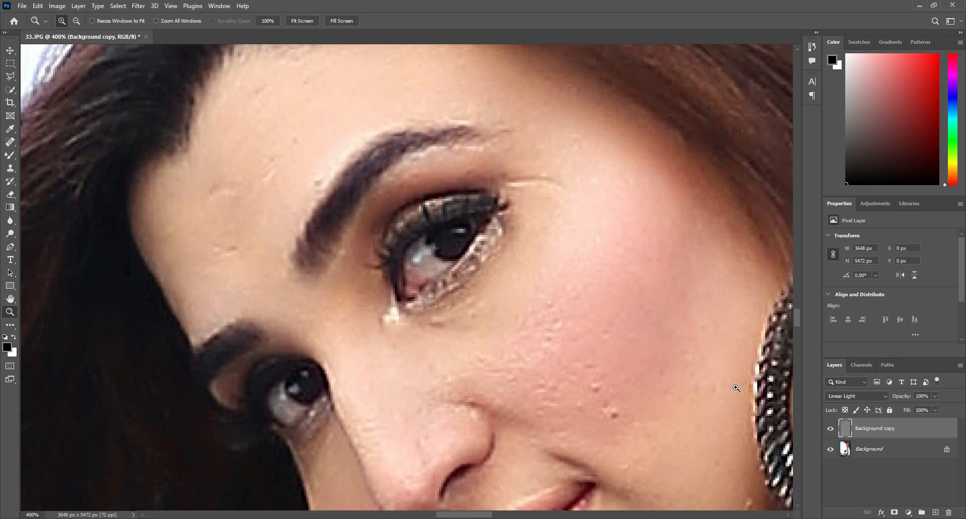
# - Merge the visible layers into a single Background layer
pyautogui.hotkey('ctrl', '0')
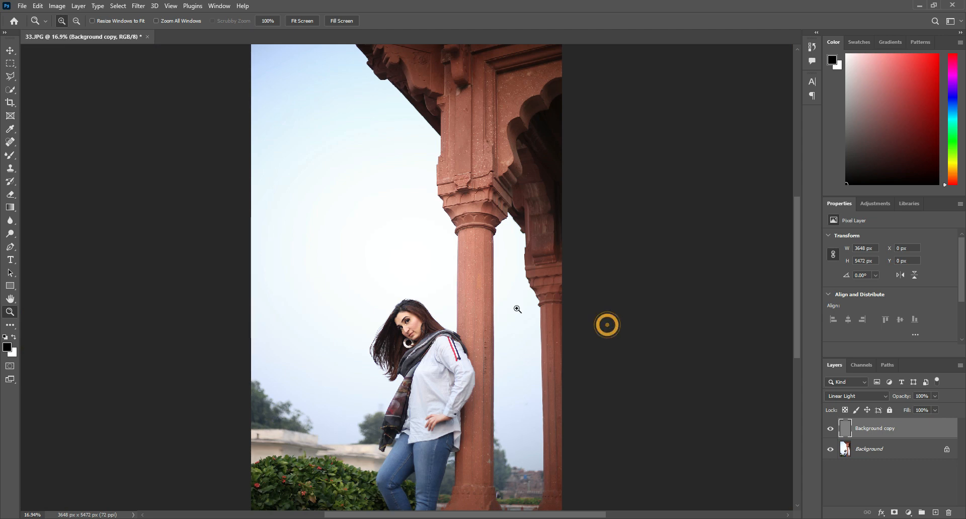
pyautogui.rightClick(881, 433)
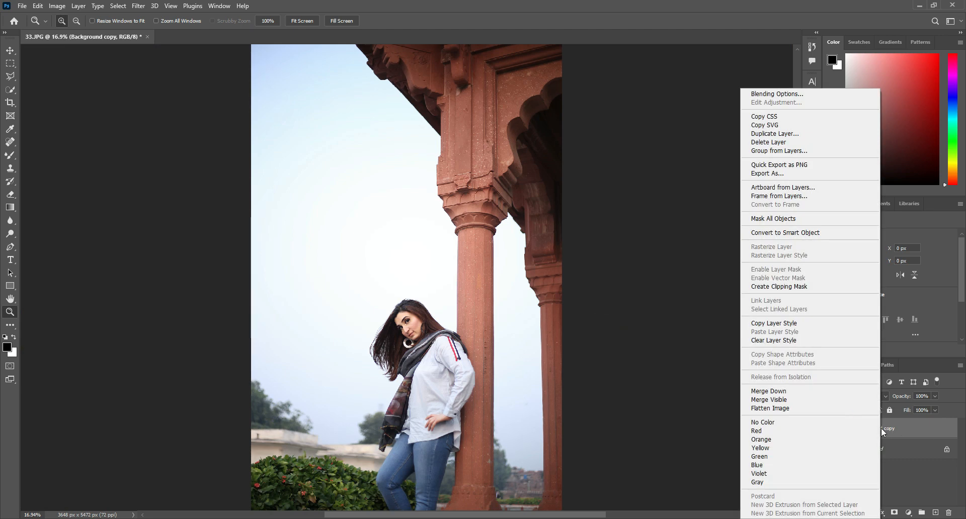
pyautogui.click(794, 401)
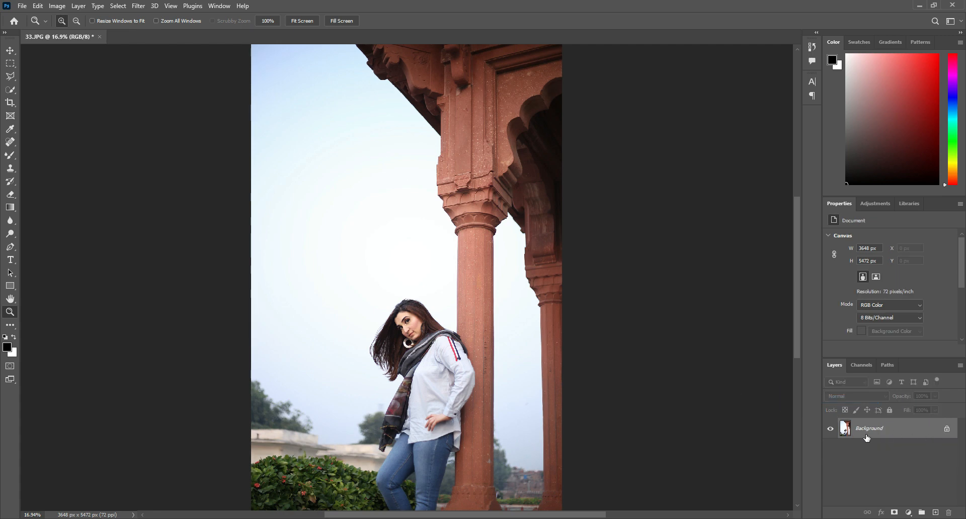
# - Inspect the sharpened face at 200% and choose the Mixer Brush tool for smoothing the skin
pyautogui.click(413, 339)
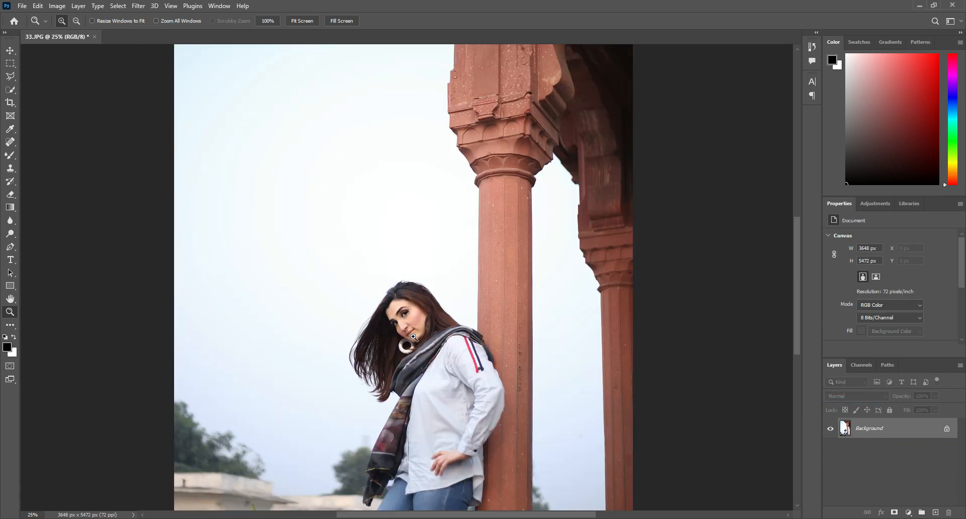
pyautogui.click(413, 339)
pyautogui.rightClick(407, 255)
pyautogui.click(417, 261)
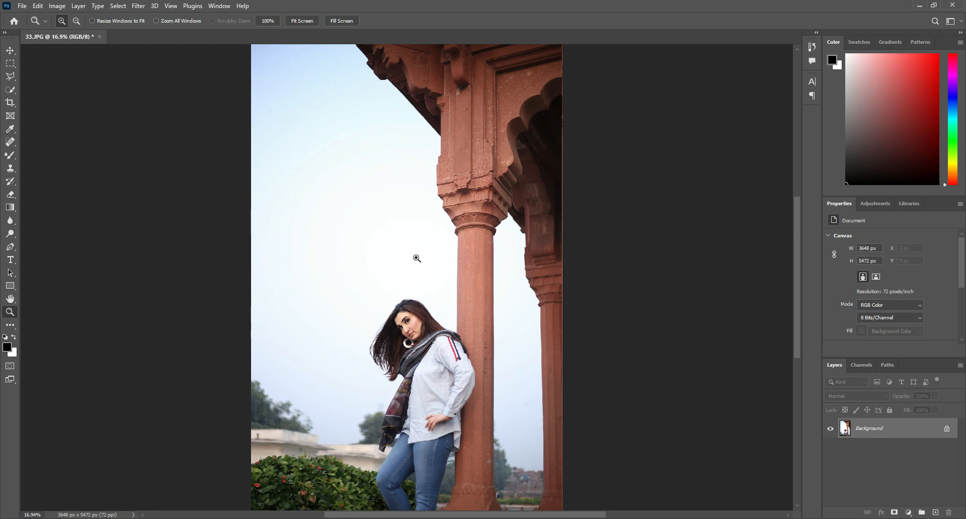
pyautogui.moveTo(405, 318); pyautogui.dragTo(411, 292)
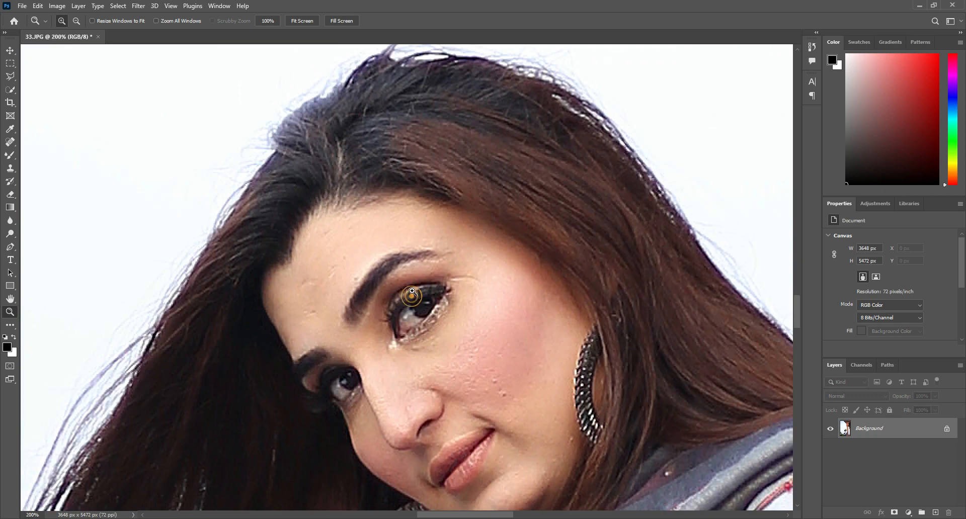
pyautogui.scroll(-2, 428, 297)
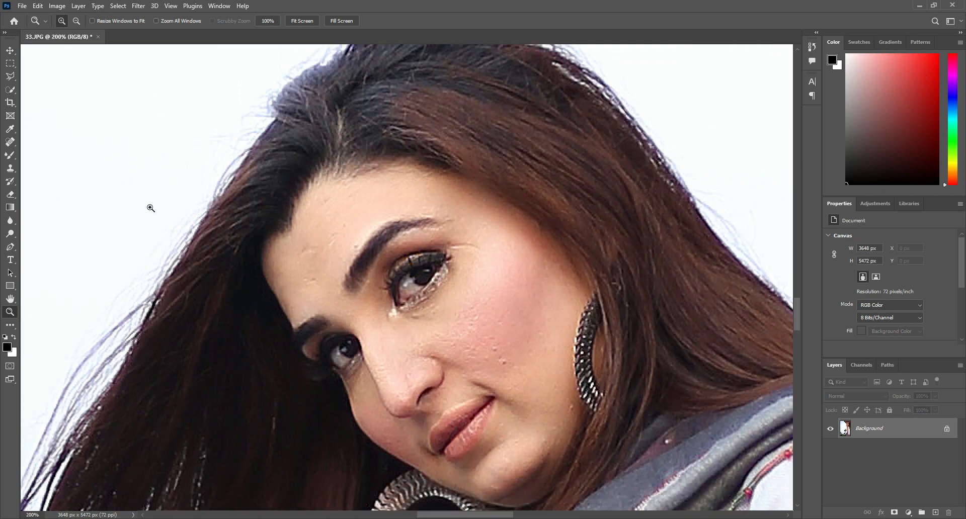
pyautogui.click(14, 156)
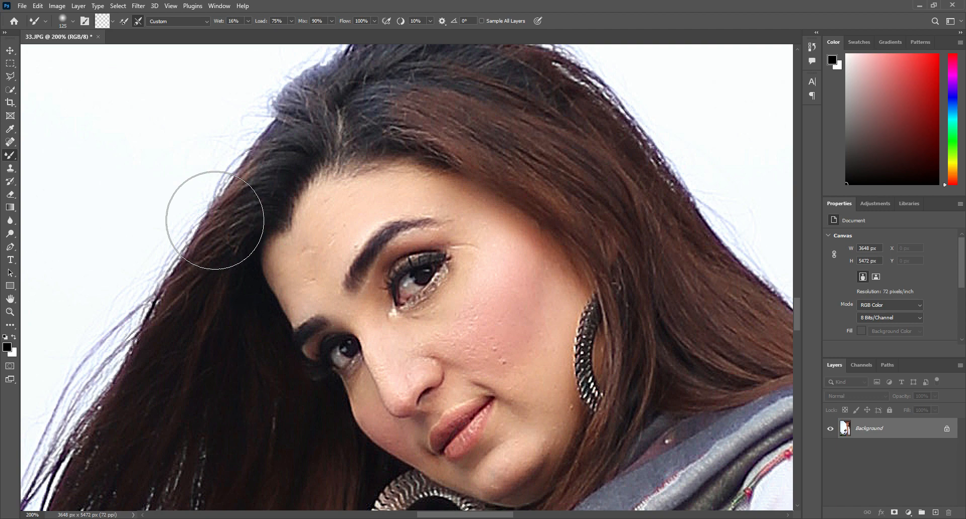
pyautogui.rightClick(16, 155)
pyautogui.click(50, 183)
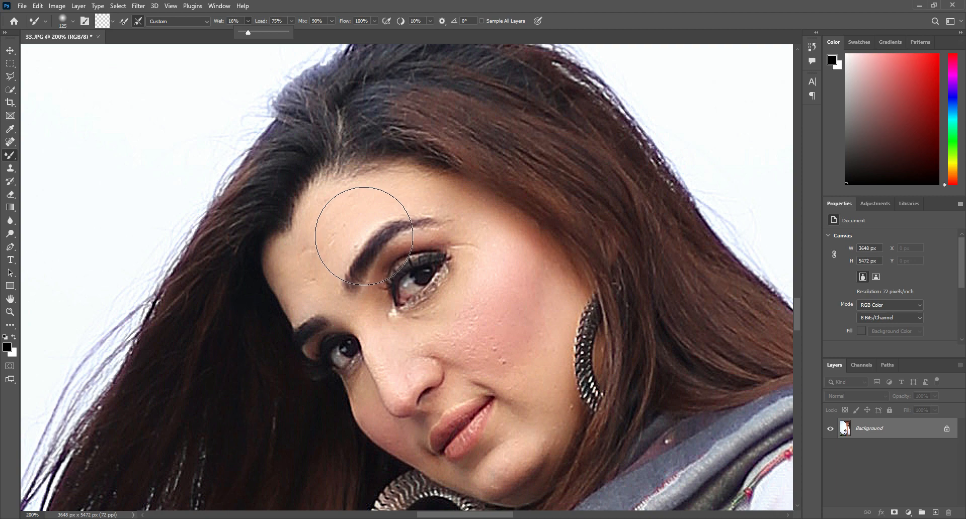
pyautogui.click(173, 147)
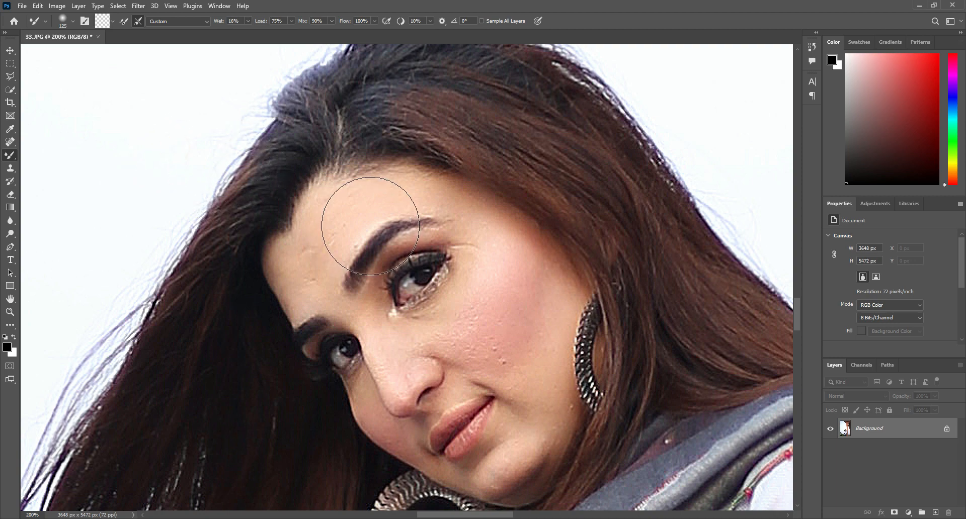
# - Reduce the Mixer Brush to 50 px and smooth the blemishes on the woman's forehead
pyautogui.press('[')
pyautogui.press('[')
pyautogui.press('[')
pyautogui.press('[')
pyautogui.press('[')
pyautogui.press('[')
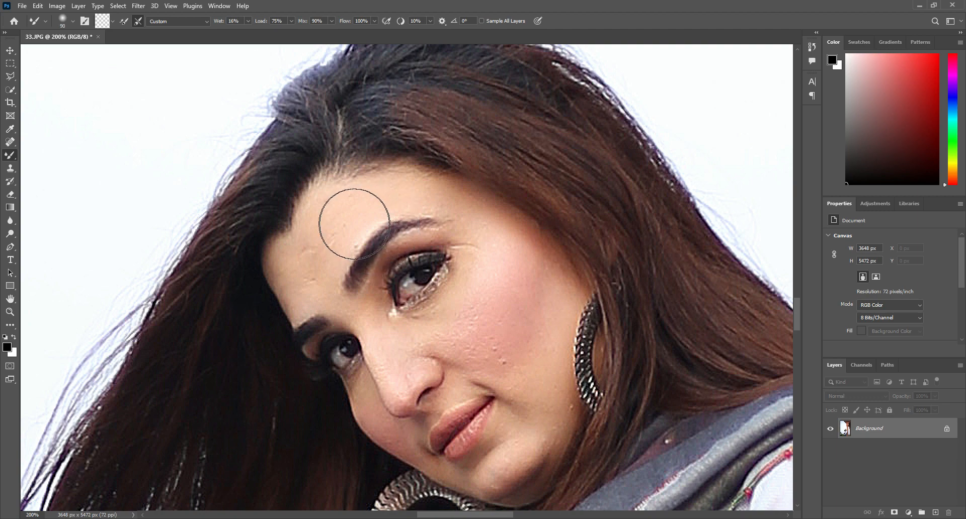
pyautogui.moveTo(338, 218); pyautogui.dragTo(308, 271)
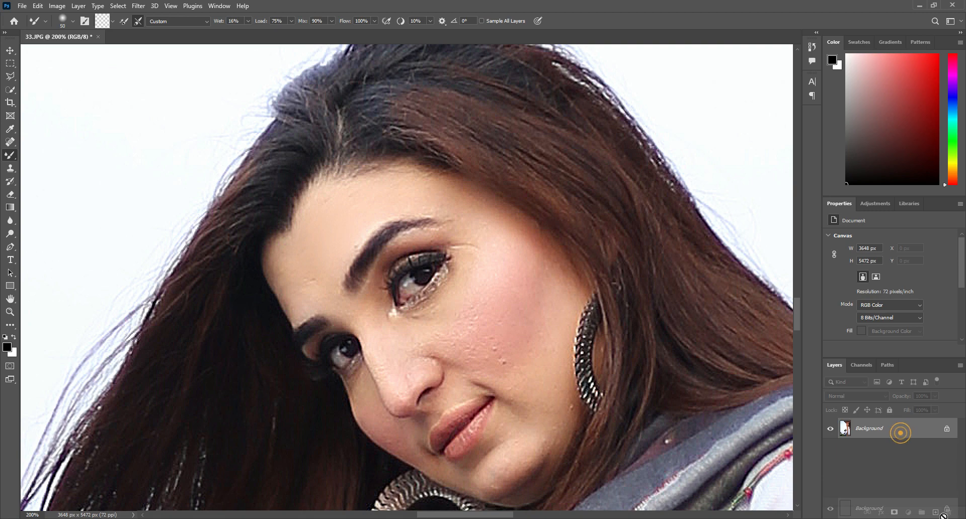
# - Duplicate the Background layer and smooth the forehead skin on the copy with a smaller Mixer Brush
pyautogui.moveTo(901, 437); pyautogui.dragTo(936, 513)
pyautogui.press('[')
pyautogui.press('[')
pyautogui.press('[')
pyautogui.moveTo(336, 195)
pyautogui.mouseDown()
pyautogui.moveTo(378, 192)
pyautogui.moveTo(326, 287)
pyautogui.moveTo(304, 290)
pyautogui.moveTo(295, 273)
pyautogui.moveTo(286, 284)
pyautogui.moveTo(299, 306)
pyautogui.moveTo(277, 251)
pyautogui.moveTo(294, 247)
pyautogui.moveTo(296, 308)
pyautogui.moveTo(321, 293)
pyautogui.mouseUp()
# - Enlarge the Mixer Brush and smooth the skin from the forehead down across the pink cheek
pyautogui.press(']')
pyautogui.moveTo(356, 197)
pyautogui.mouseDown()
pyautogui.moveTo(422, 192)
pyautogui.moveTo(449, 201)
pyautogui.moveTo(493, 258)
pyautogui.moveTo(476, 267)
pyautogui.moveTo(457, 324)
pyautogui.moveTo(431, 330)
pyautogui.moveTo(479, 325)
pyautogui.moveTo(483, 349)
pyautogui.moveTo(512, 316)
pyautogui.moveTo(513, 260)
pyautogui.moveTo(529, 274)
pyautogui.moveTo(541, 329)
pyautogui.moveTo(565, 266)
pyautogui.moveTo(479, 209)
pyautogui.moveTo(555, 356)
pyautogui.moveTo(483, 351)
pyautogui.moveTo(526, 375)
pyautogui.moveTo(550, 415)
pyautogui.moveTo(544, 386)
pyautogui.mouseUp()
pyautogui.press(']')
pyautogui.press(']')
# - Reduce the Mixer Brush to 35 px and smooth the skin around the mouth corner and chin
pyautogui.scroll(-2, 540, 388)
pyautogui.press('[')
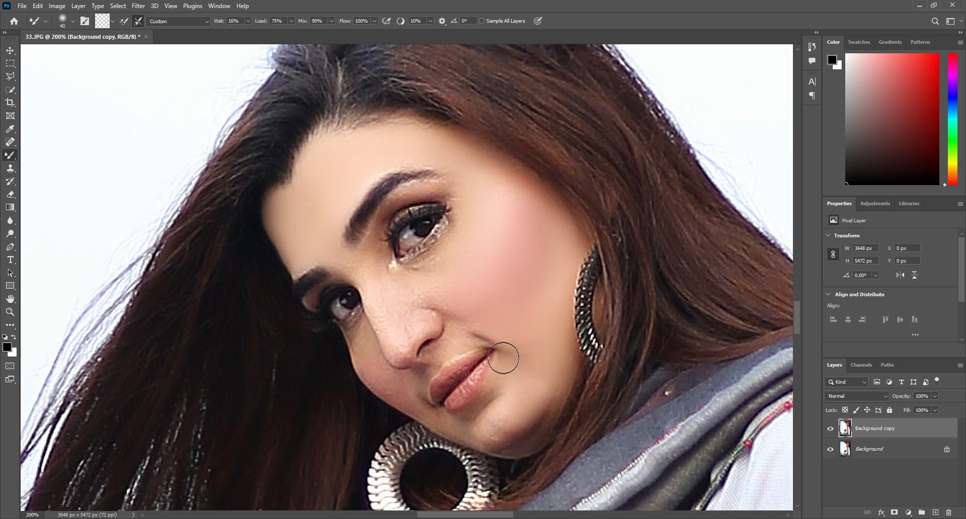
pyautogui.press('[')
pyautogui.moveTo(507, 408)
pyautogui.mouseDown()
pyautogui.moveTo(491, 437)
pyautogui.moveTo(515, 416)
pyautogui.moveTo(477, 435)
pyautogui.moveTo(509, 415)
pyautogui.moveTo(497, 413)
pyautogui.moveTo(499, 392)
pyautogui.mouseUp()
# - Smooth the nose and the skin under the eye with a smaller Mixer Brush, adjusting its size between strokes
pyautogui.scroll(2, 468, 337)
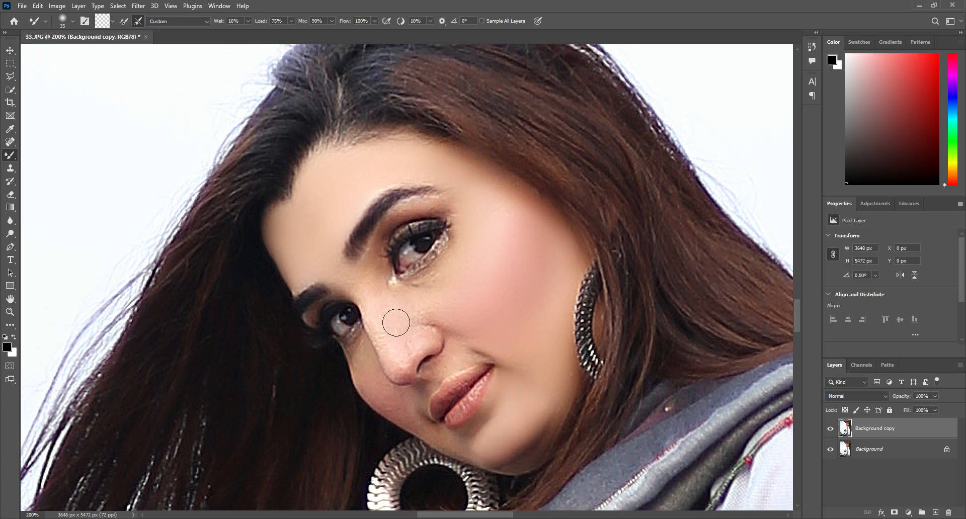
pyautogui.press('[')
pyautogui.press('[')
pyautogui.moveTo(371, 321)
pyautogui.mouseDown()
pyautogui.moveTo(395, 363)
pyautogui.moveTo(421, 349)
pyautogui.moveTo(407, 348)
pyautogui.moveTo(442, 309)
pyautogui.moveTo(447, 287)
pyautogui.mouseUp()
pyautogui.press(']')
pyautogui.press(']')
pyautogui.press('[')
pyautogui.press('[')
pyautogui.moveTo(365, 288)
pyautogui.mouseDown()
pyautogui.moveTo(358, 309)
pyautogui.moveTo(386, 315)
pyautogui.moveTo(440, 298)
pyautogui.moveTo(443, 324)
pyautogui.moveTo(471, 342)
pyautogui.moveTo(462, 349)
pyautogui.moveTo(479, 363)
pyautogui.moveTo(474, 350)
pyautogui.moveTo(456, 361)
pyautogui.moveTo(459, 373)
pyautogui.moveTo(478, 368)
pyautogui.moveTo(457, 358)
pyautogui.mouseUp()
# - Smooth the skin above the upper lip and beside the mouth corner with a Mixer Brush of 20 to 25 px
pyautogui.press(']')
pyautogui.press(']')
pyautogui.press('[')
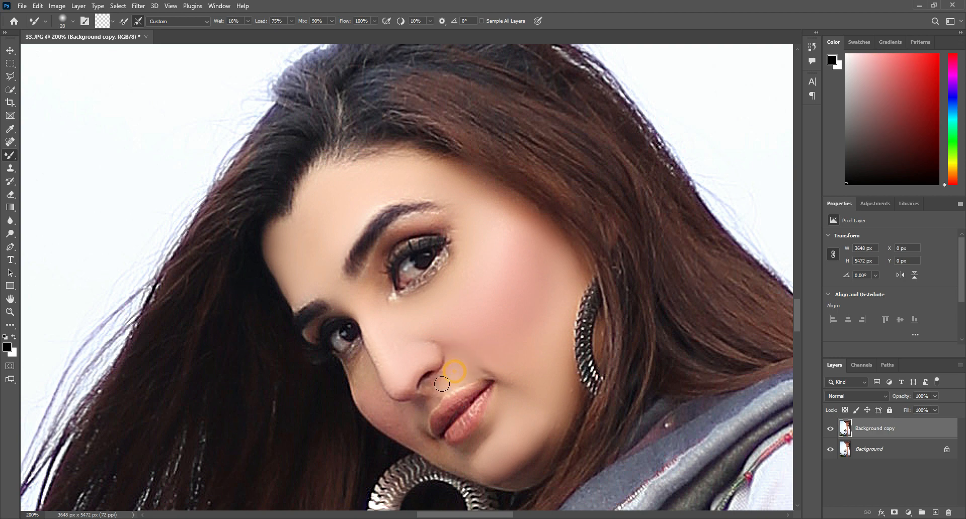
pyautogui.moveTo(469, 373); pyautogui.dragTo(507, 374)
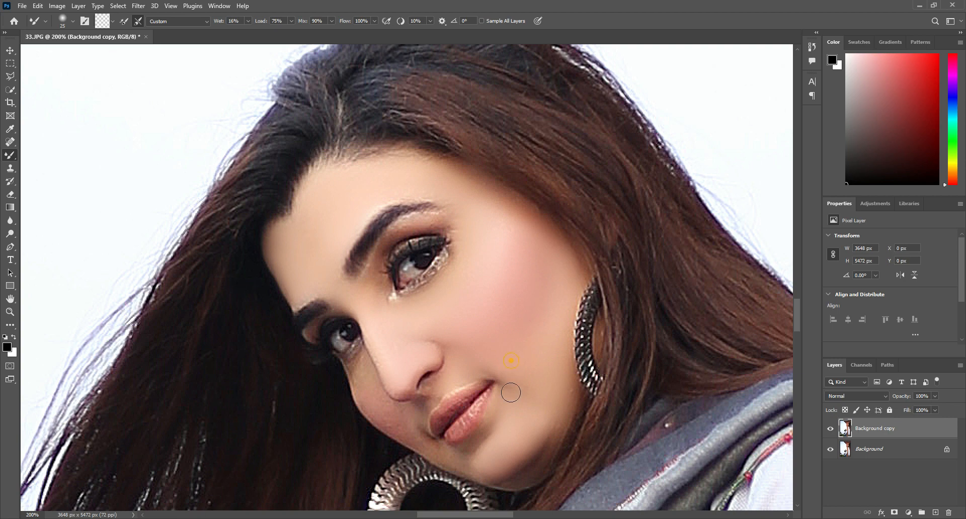
# - Smooth the shaded cheek beside the nose and the skin between nose and lips, starting with a 30 px Mixer Brush
pyautogui.scroll(-3, 508, 378)
pyautogui.press(']')
pyautogui.moveTo(373, 358); pyautogui.dragTo(357, 322)
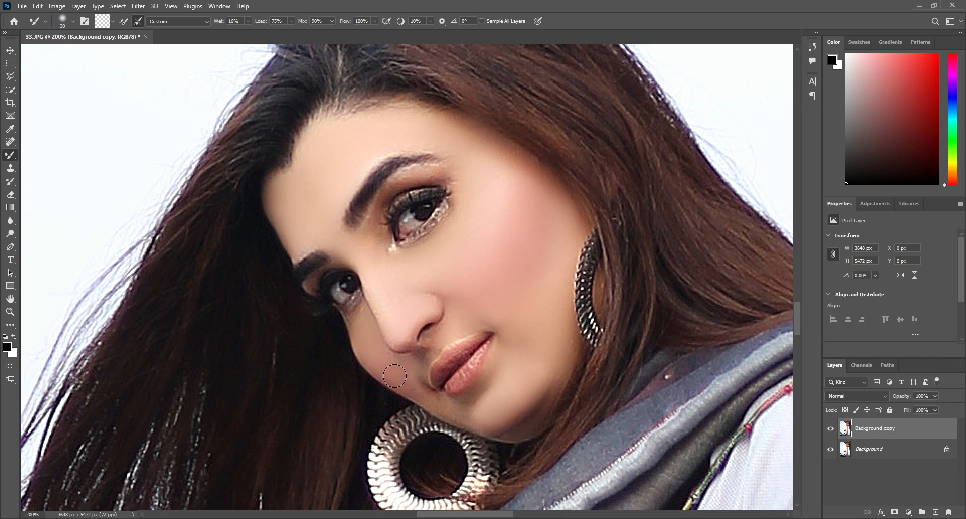
pyautogui.moveTo(407, 361); pyautogui.dragTo(414, 388)
pyautogui.press(']')
pyautogui.moveTo(391, 334); pyautogui.dragTo(401, 344)
pyautogui.click(378, 280)
pyautogui.click(401, 345)
pyautogui.moveTo(437, 335); pyautogui.dragTo(441, 354)
# - Smooth the chin and jawline below the lips toward the shaded cheek with an enlarged Mixer Brush
pyautogui.press(']')
pyautogui.moveTo(475, 405)
pyautogui.mouseDown()
pyautogui.moveTo(449, 412)
pyautogui.moveTo(464, 409)
pyautogui.moveTo(417, 400)
pyautogui.moveTo(397, 372)
pyautogui.mouseUp()
pyautogui.press(']')
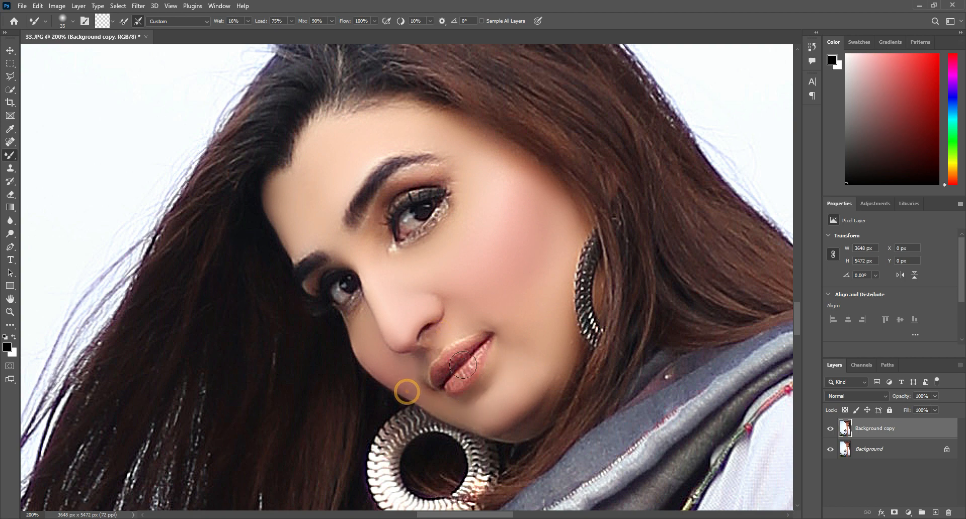
pyautogui.scroll(3, 462, 363)
pyautogui.press('z')
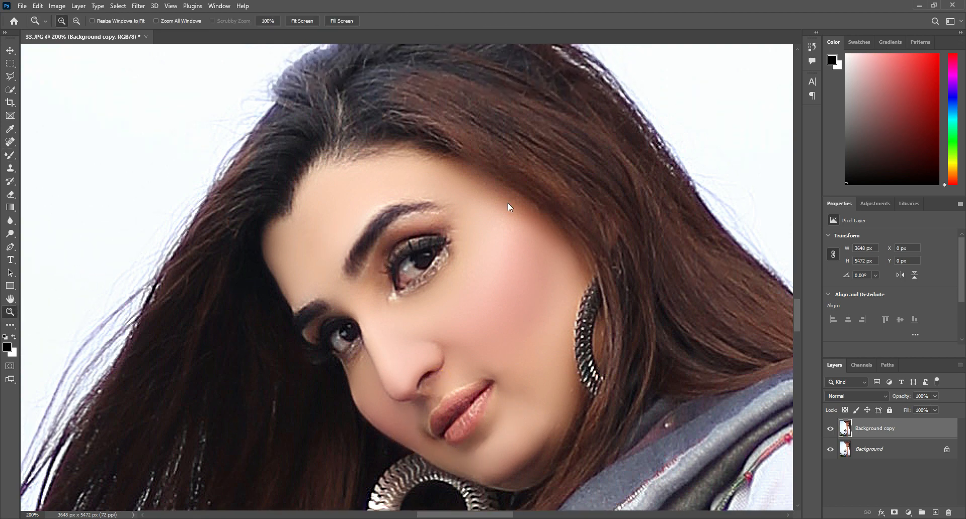
# - Compare the woman's retouched face with the original by toggling the Background copy layer's visibility, and return to the whole photo
pyautogui.hotkey('ctrl', '0')
pyautogui.click(408, 332)
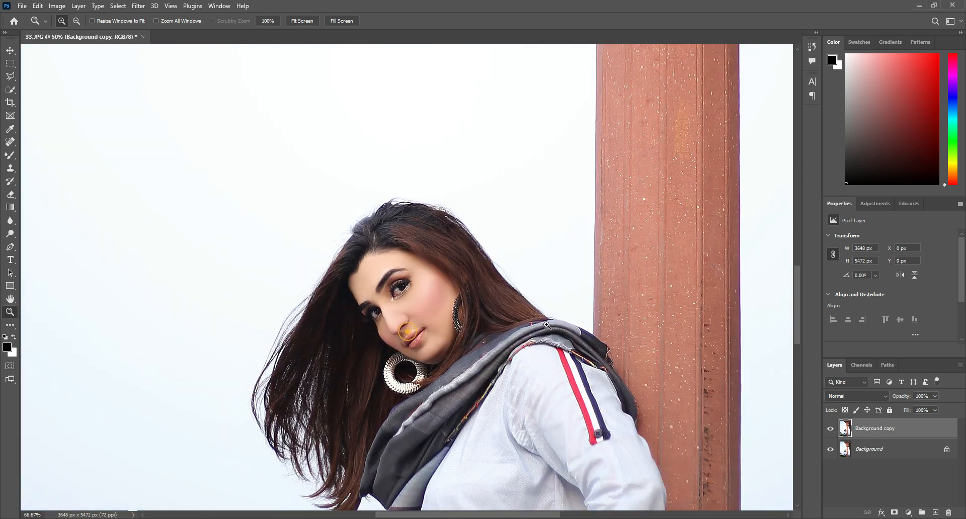
pyautogui.click(415, 287)
pyautogui.click(830, 428)
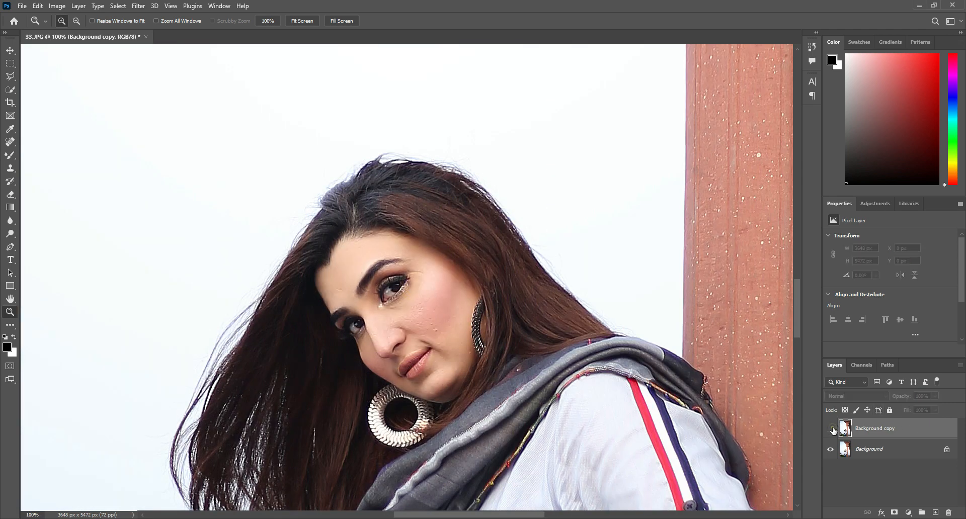
pyautogui.click(832, 429)
pyautogui.click(832, 429)
pyautogui.click(832, 428)
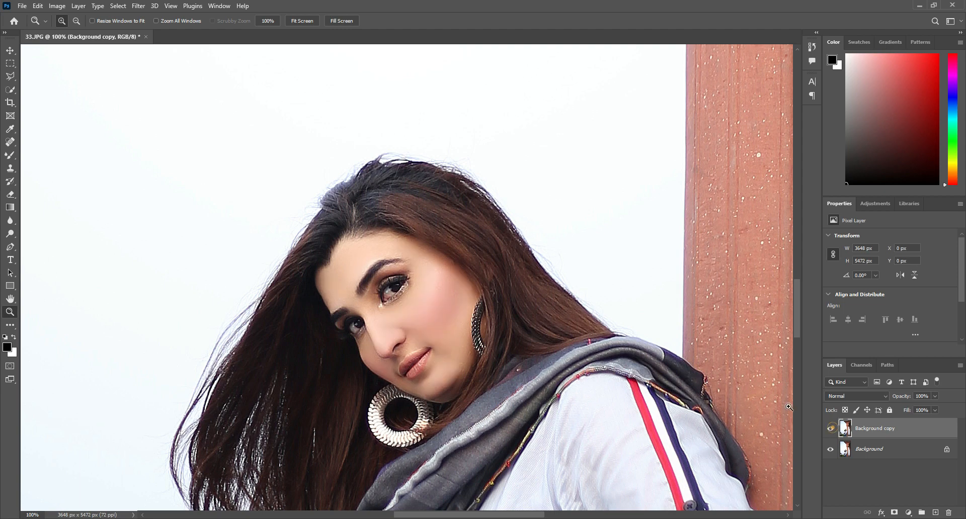
pyautogui.rightClick(518, 290)
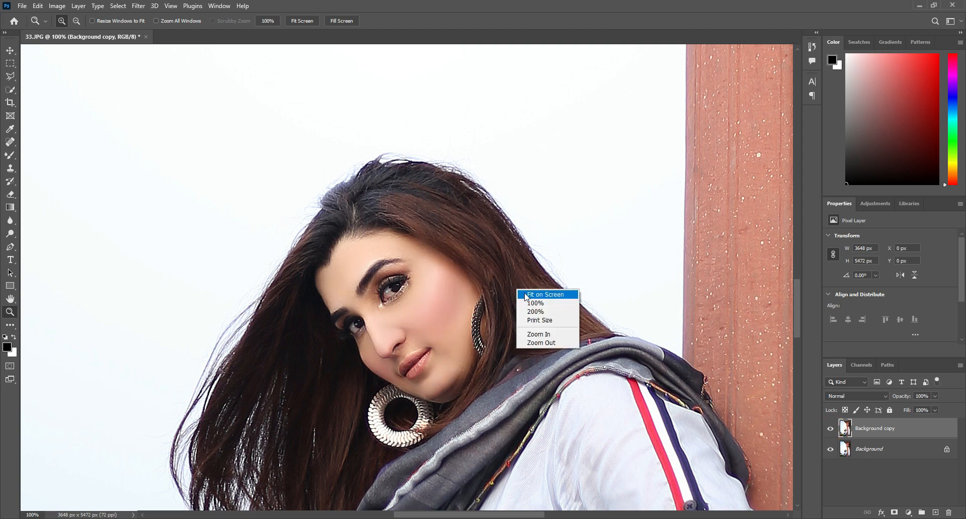
pyautogui.click(525, 294)
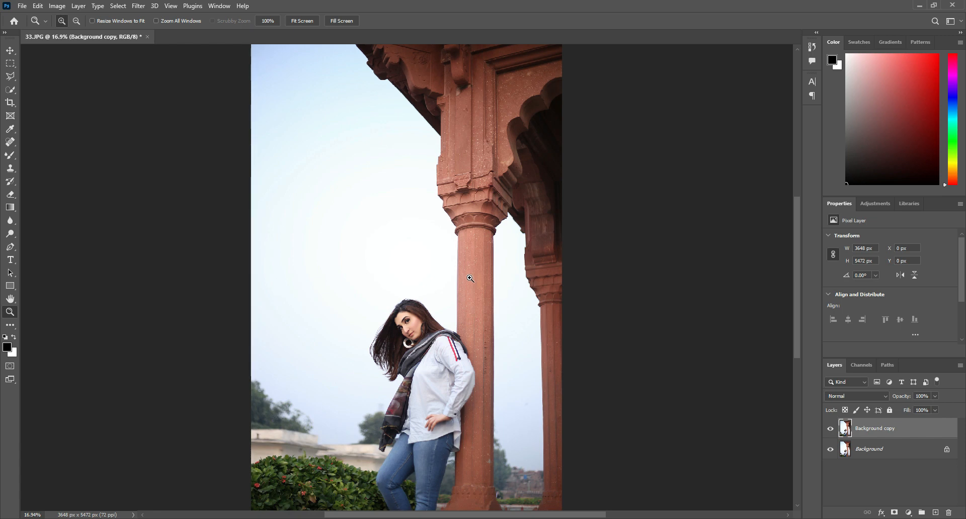
# - Start Sky Replacement on the Background copy layer, place its dialog beside the photo and open the sky presets
pyautogui.click(38, 6)
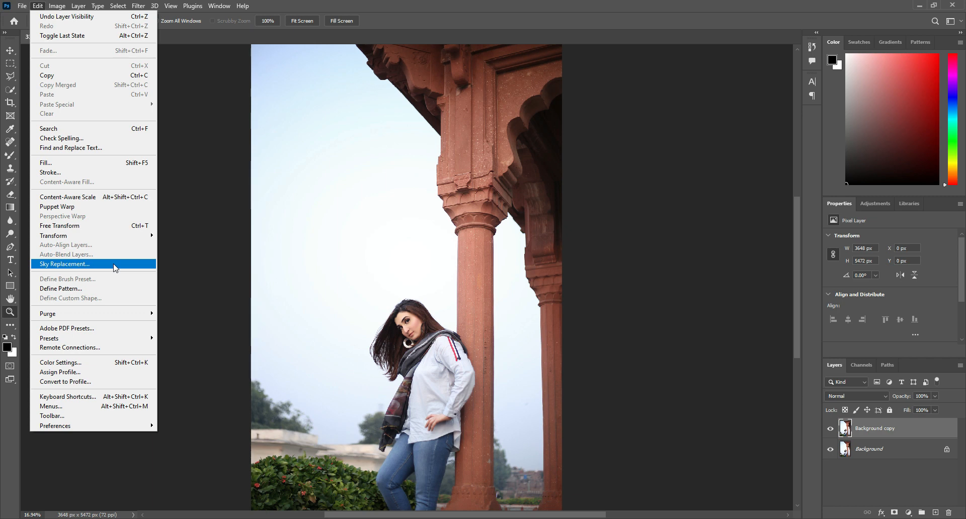
pyautogui.click(88, 262)
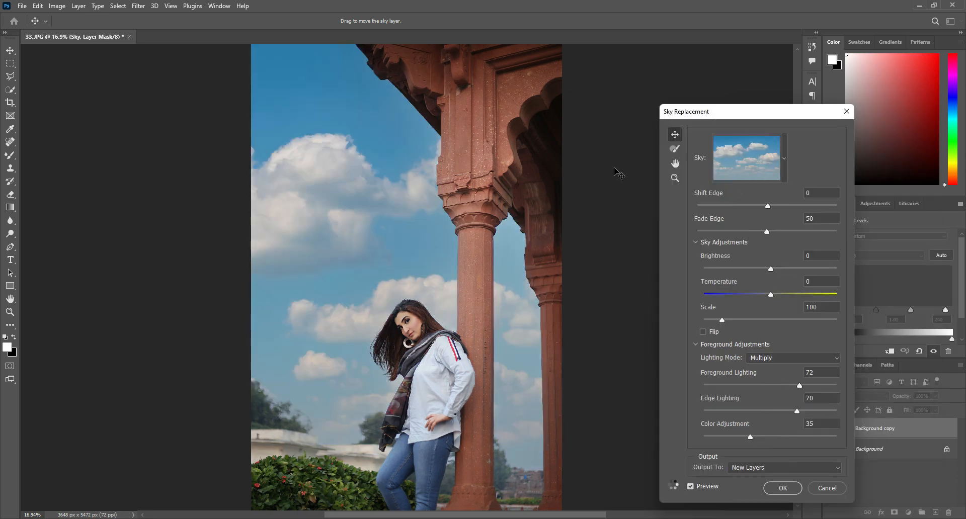
pyautogui.moveTo(733, 117); pyautogui.dragTo(661, 103)
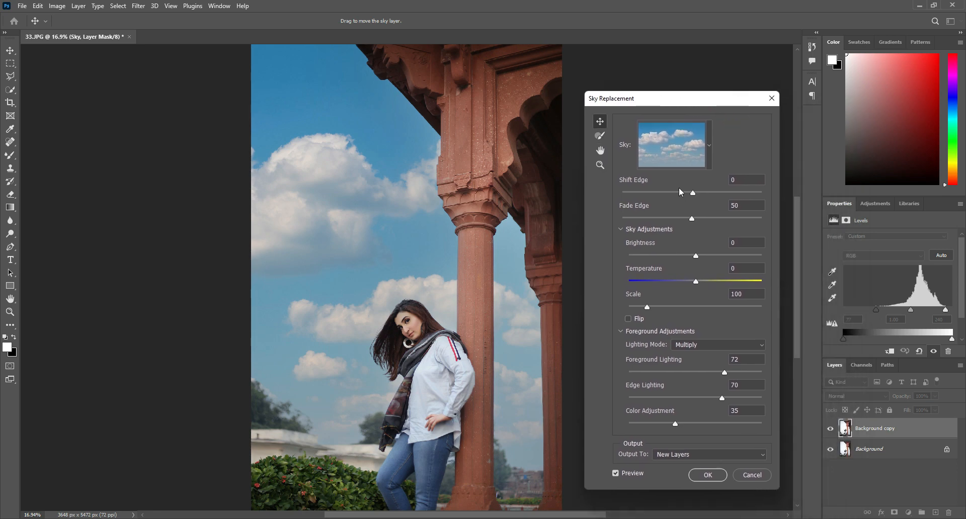
pyautogui.click(708, 147)
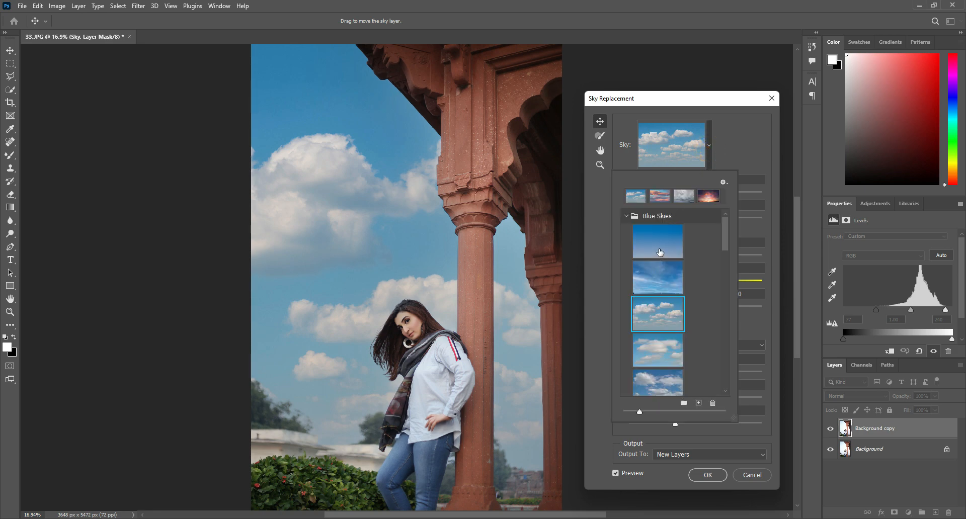
# - Try the rippled-cloud sky and the dark wispy BlueSky007 sky from the Blue Skies presets
pyautogui.scroll(-1, 660, 257)
pyautogui.scroll(-2, 661, 327)
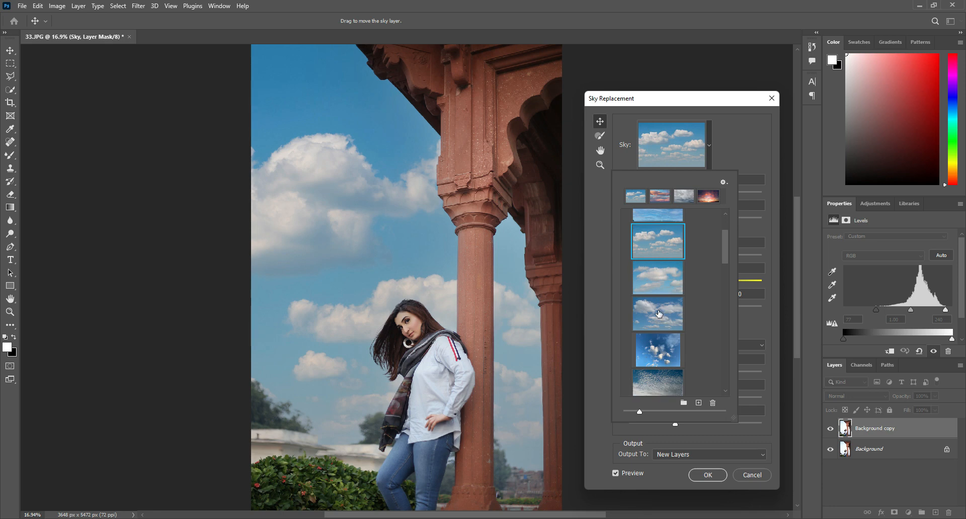
pyautogui.scroll(-1, 663, 327)
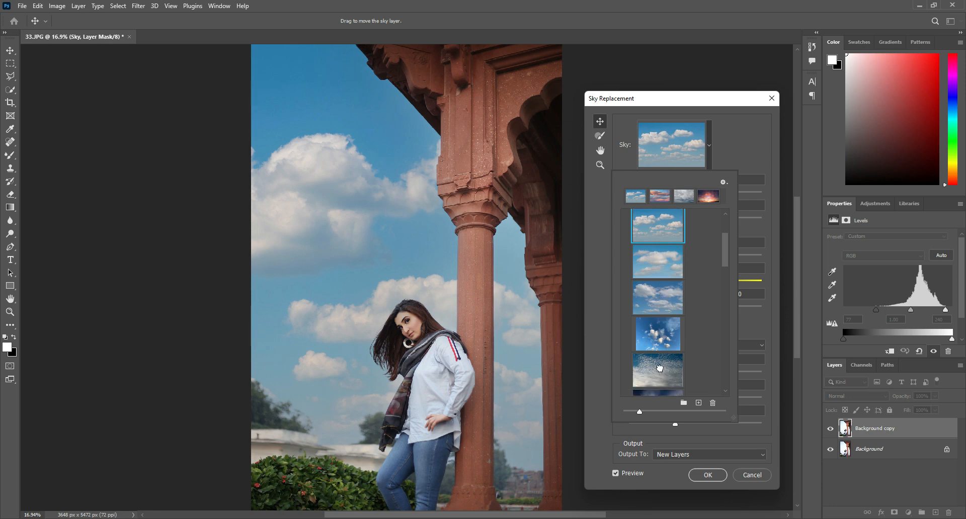
pyautogui.click(661, 366)
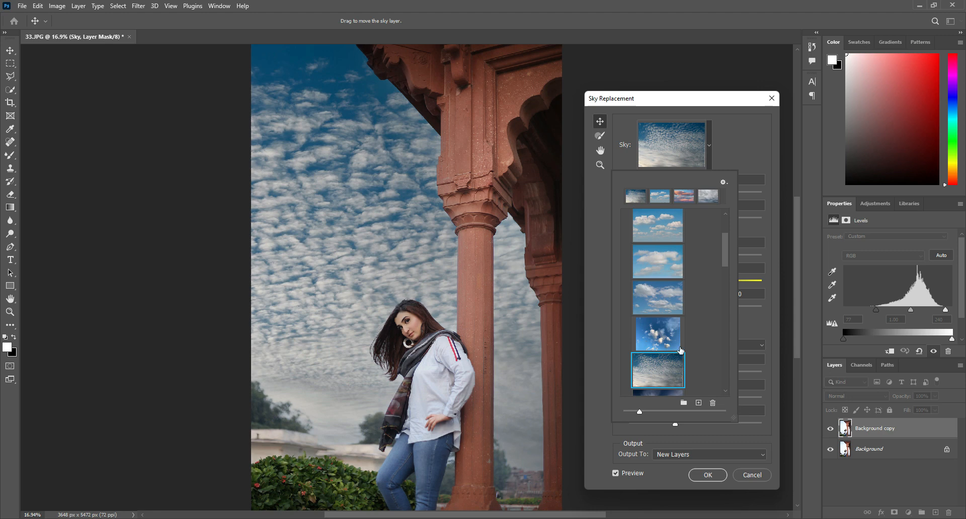
pyautogui.scroll(-3, 662, 335)
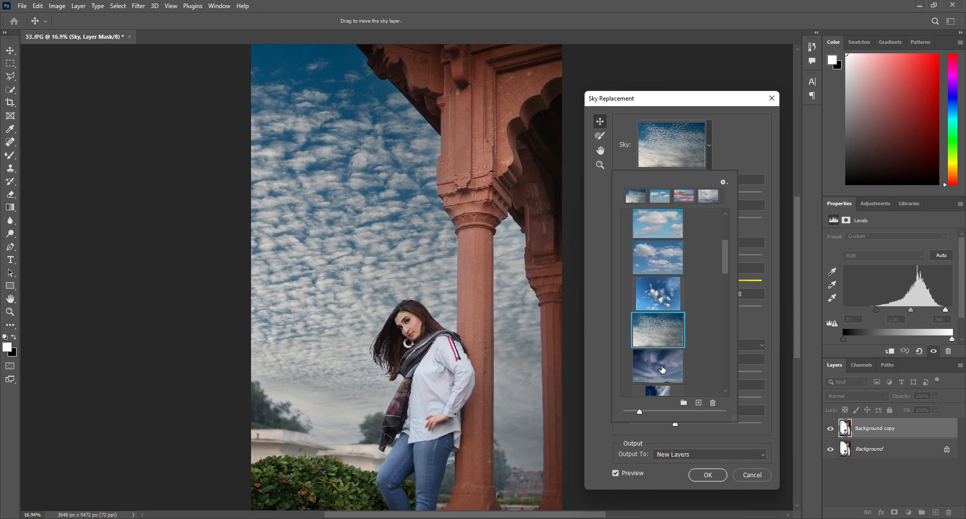
pyautogui.click(662, 366)
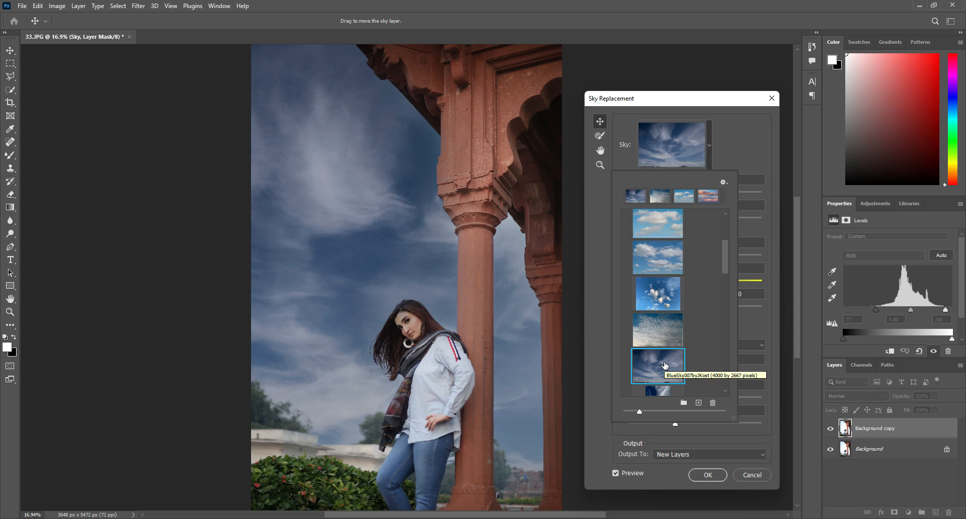
pyautogui.scroll(-2, 666, 366)
pyautogui.scroll(-2, 702, 300)
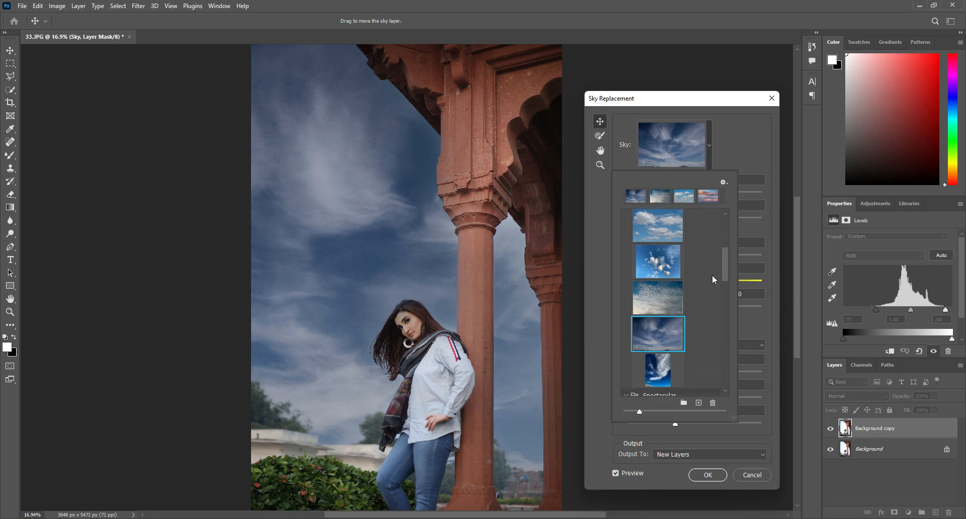
# - Replace the sky with the pink and orange sunset preset from the recently used skies, output to new layers
pyautogui.click(710, 196)
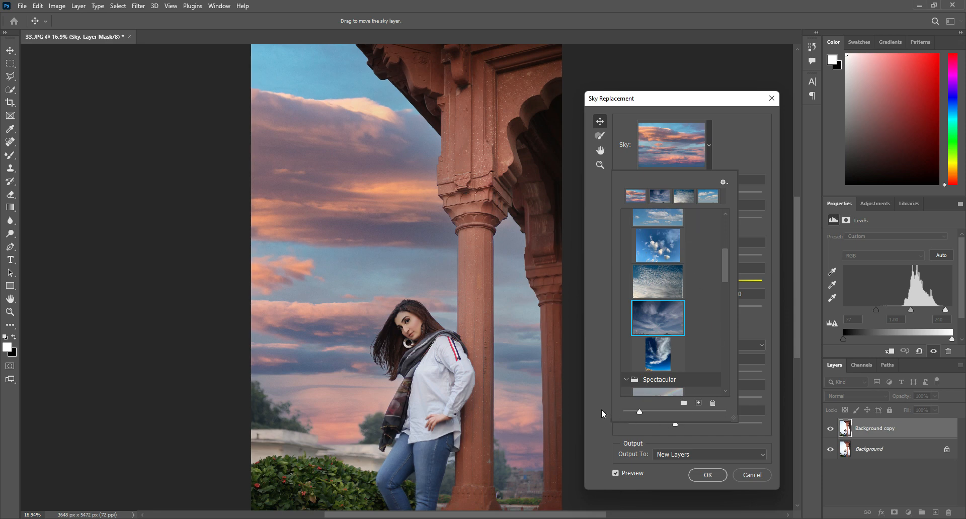
pyautogui.moveTo(727, 258); pyautogui.dragTo(729, 303)
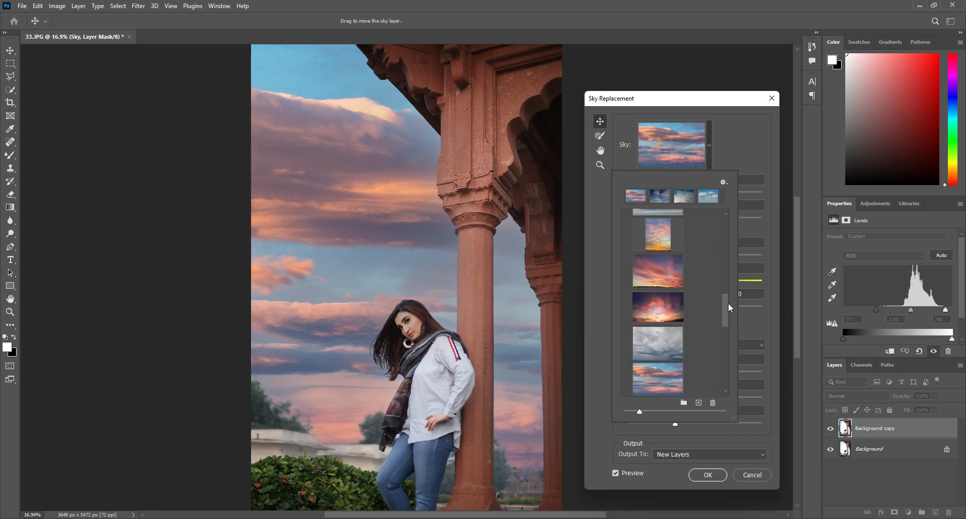
pyautogui.click(605, 400)
pyautogui.click(707, 475)
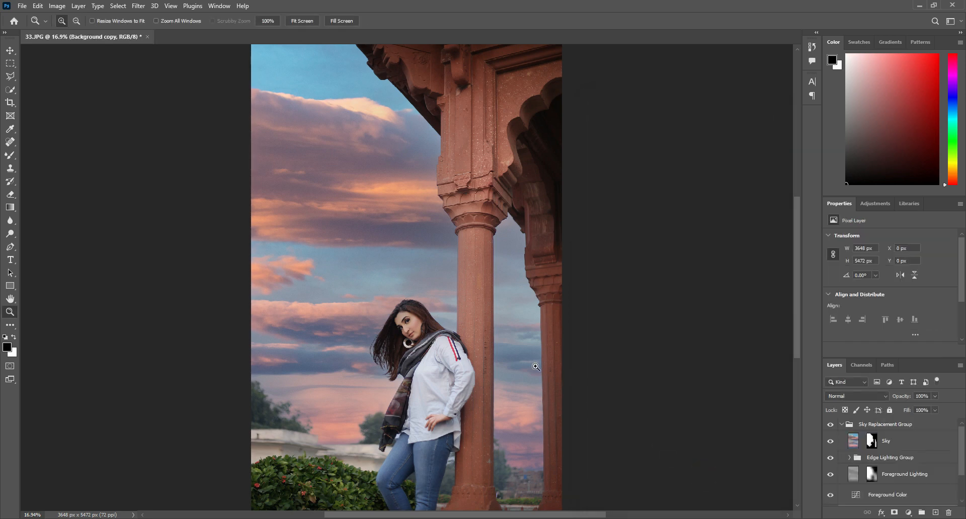
# - Examine the replaced sky around the woman's head and in the upper clouds beside the column
pyautogui.click(402, 328)
pyautogui.click(402, 327)
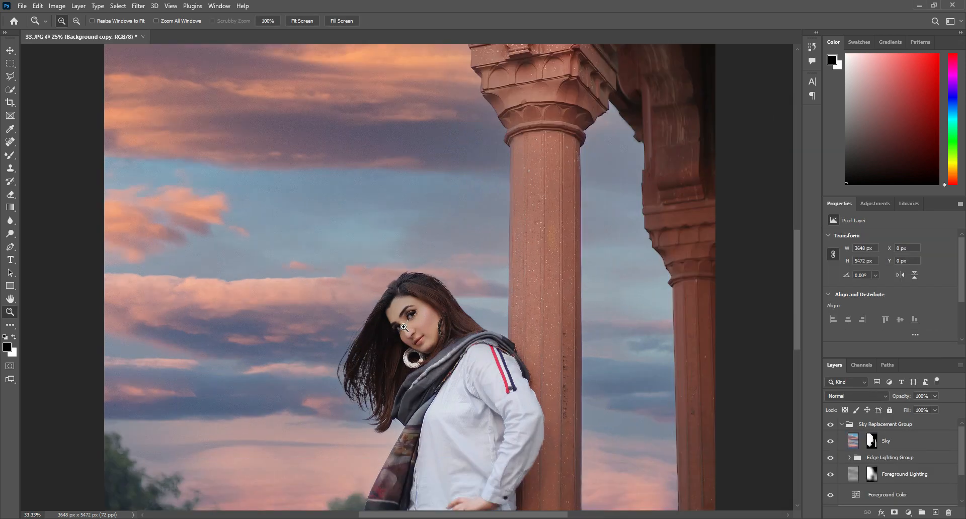
pyautogui.click(401, 327)
pyautogui.rightClick(403, 269)
pyautogui.click(412, 273)
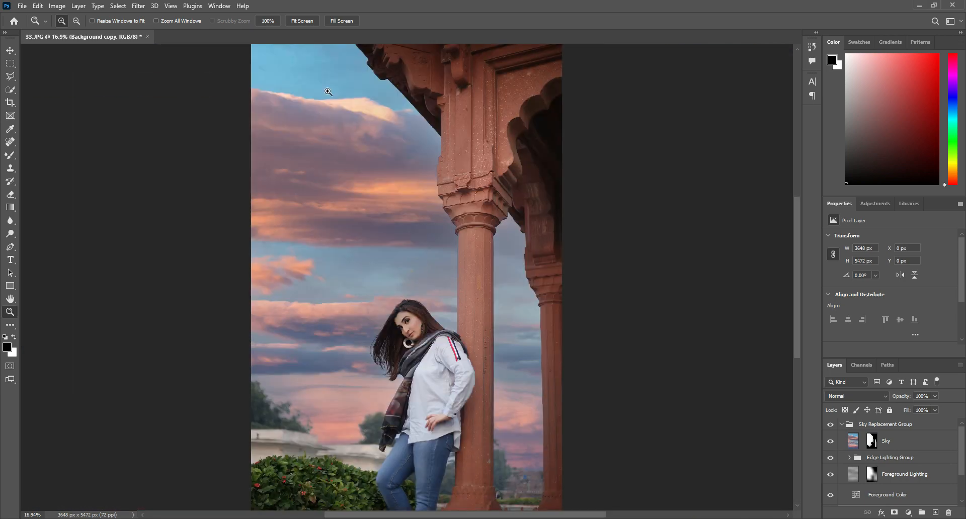
pyautogui.click(350, 111)
pyautogui.click(352, 110)
pyautogui.rightClick(359, 146)
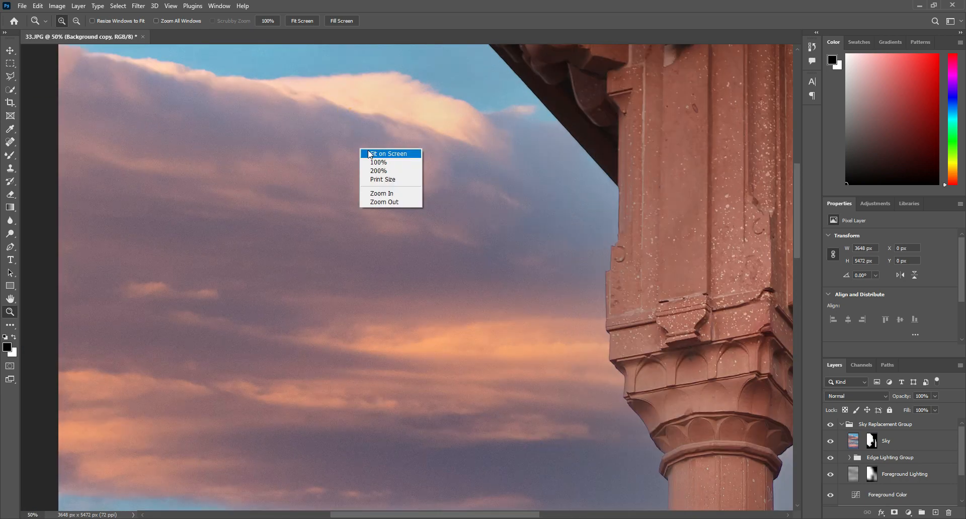
pyautogui.click(368, 150)
# - Examine at 100% how the sunset sky blends with the woman's loose hair and scarf edges, and return to the whole photo
pyautogui.click(402, 328)
pyautogui.click(402, 328)
pyautogui.click(402, 328)
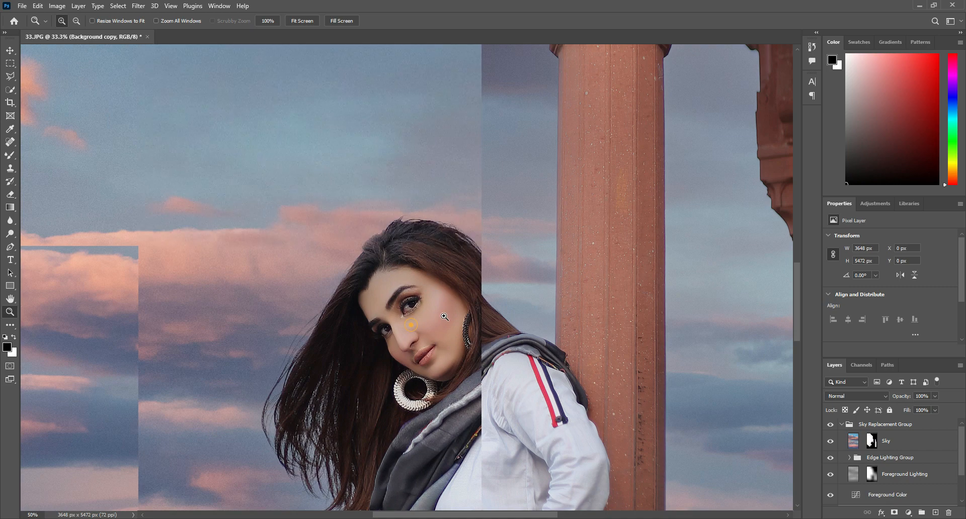
pyautogui.click(402, 328)
pyautogui.scroll(-3, 456, 313)
pyautogui.click(324, 395)
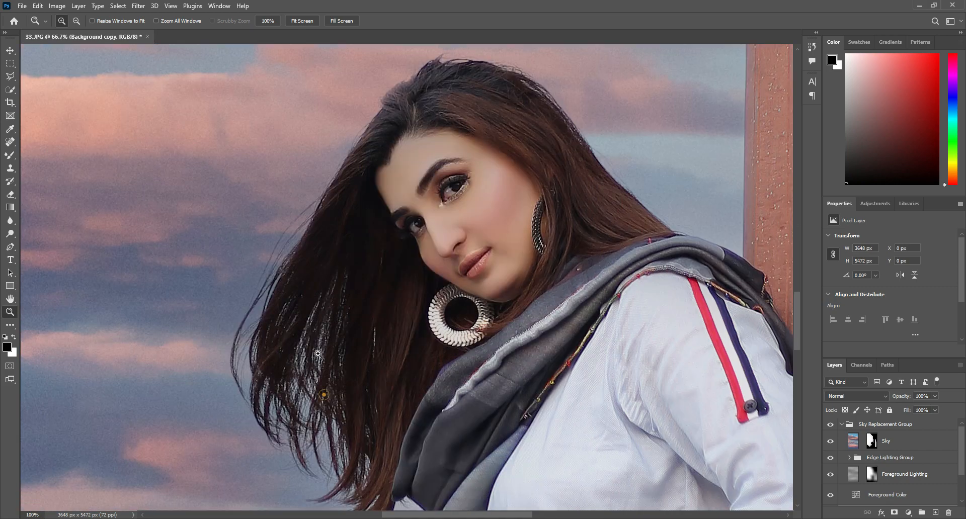
pyautogui.scroll(-2, 320, 351)
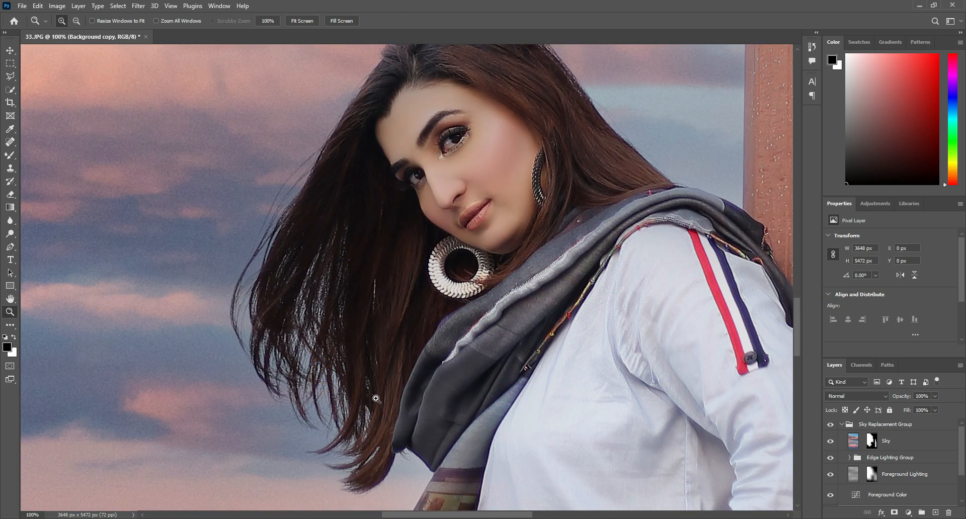
pyautogui.scroll(-2, 360, 417)
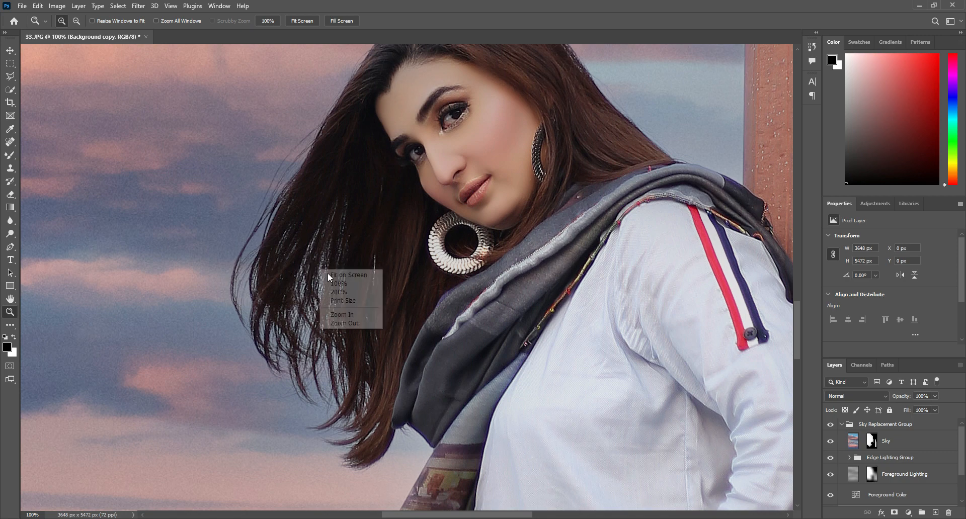
pyautogui.rightClick(321, 271)
pyautogui.click(330, 273)
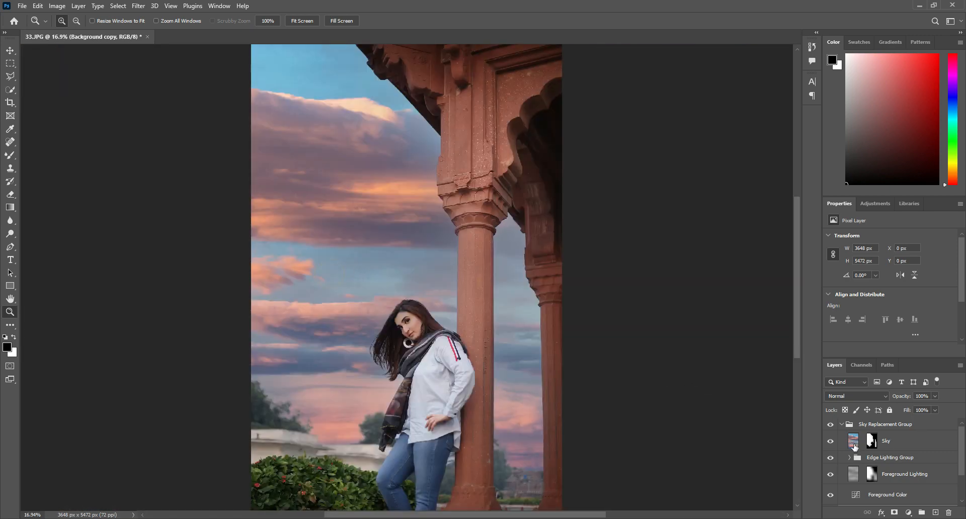
# - Apply a Gaussian Blur with a radius of 20.8 pixels to the Sky layer's image
pyautogui.click(852, 441)
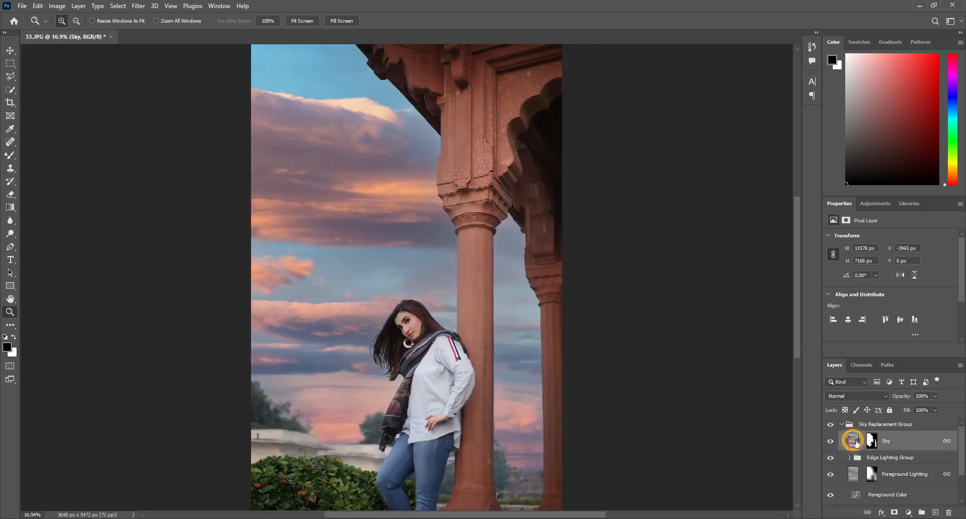
pyautogui.click(138, 6)
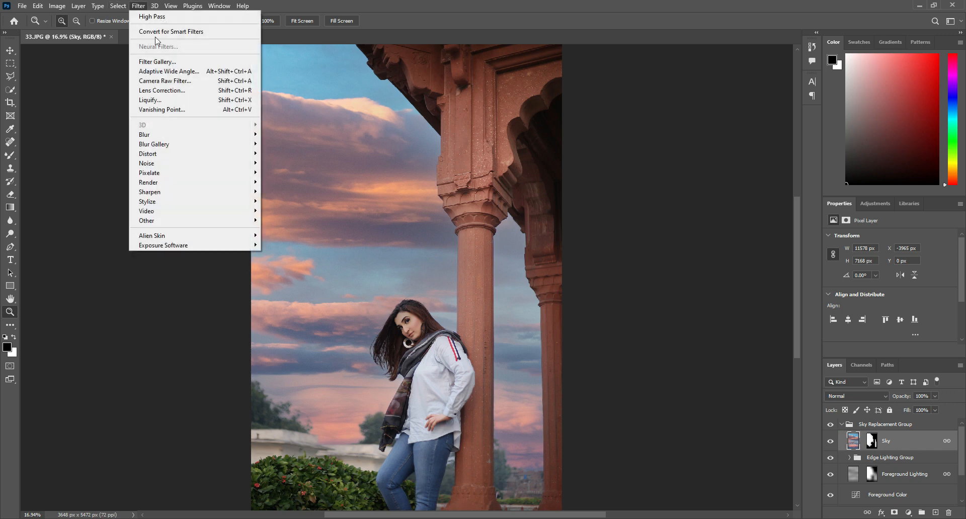
pyautogui.click(169, 134)
pyautogui.click(294, 172)
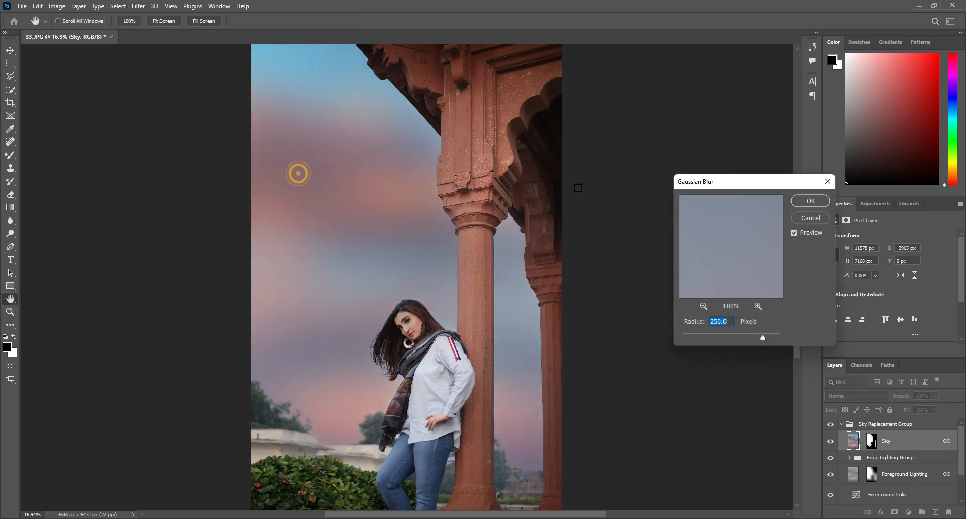
pyautogui.moveTo(713, 334); pyautogui.dragTo(741, 334)
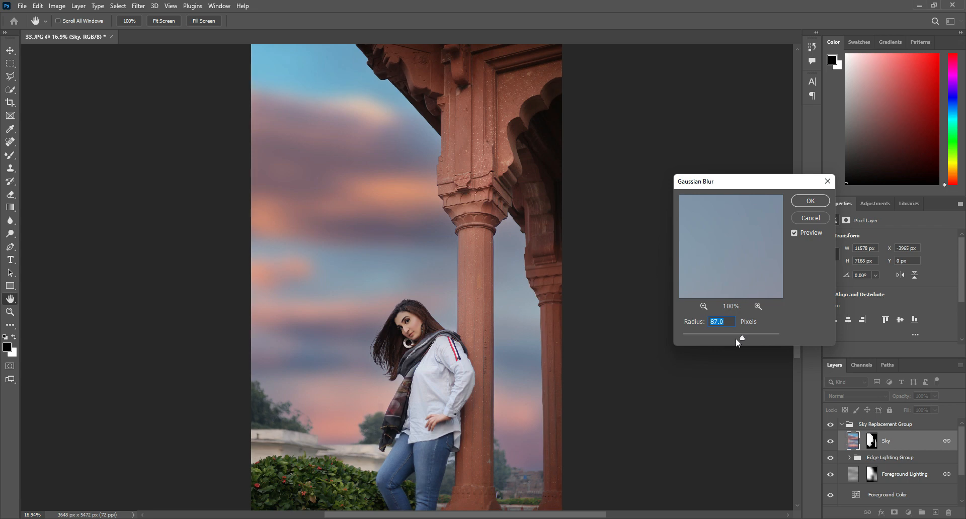
pyautogui.moveTo(737, 335)
pyautogui.mouseDown()
pyautogui.moveTo(716, 334)
pyautogui.moveTo(725, 337)
pyautogui.mouseUp()
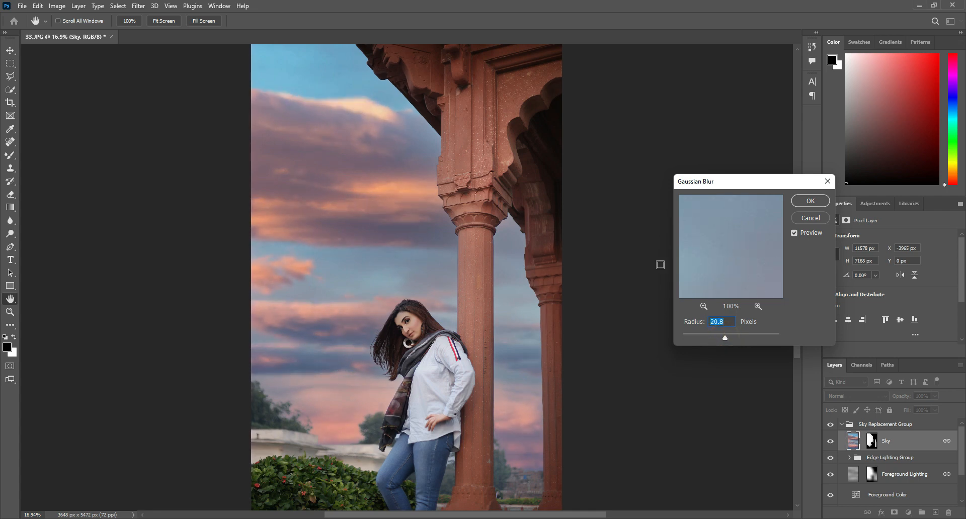
pyautogui.click(803, 201)
# - Hide the Background layer and merge all the visible layers, including the Sky Replacement Group and Background copy, into one layer
pyautogui.press('z')
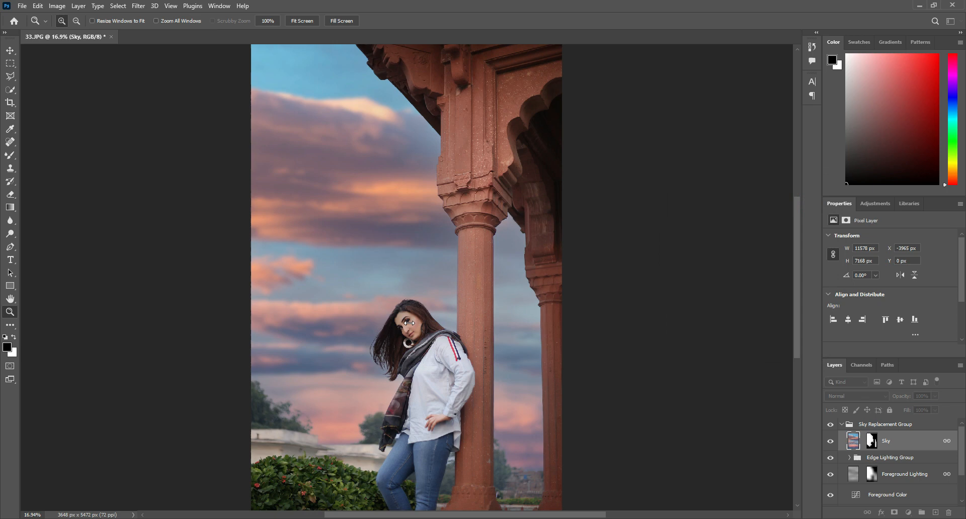
pyautogui.click(454, 292)
pyautogui.scroll(-1, 604, 352)
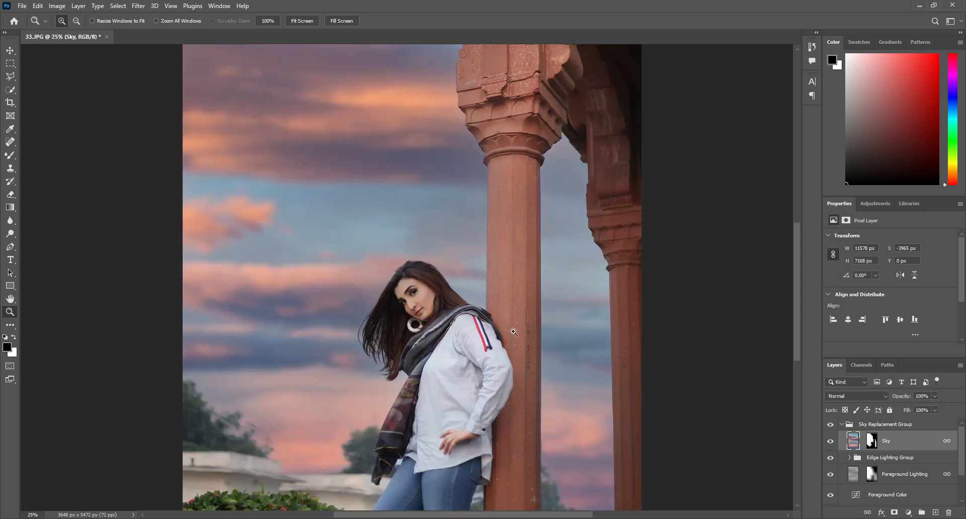
pyautogui.scroll(-2, 894, 469)
pyautogui.scroll(-1, 893, 469)
pyautogui.click(831, 496)
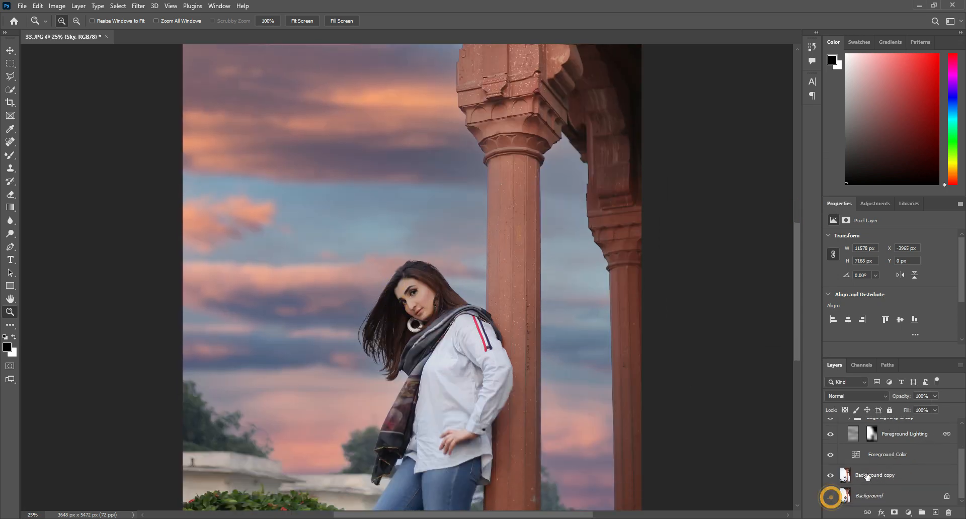
pyautogui.rightClick(881, 458)
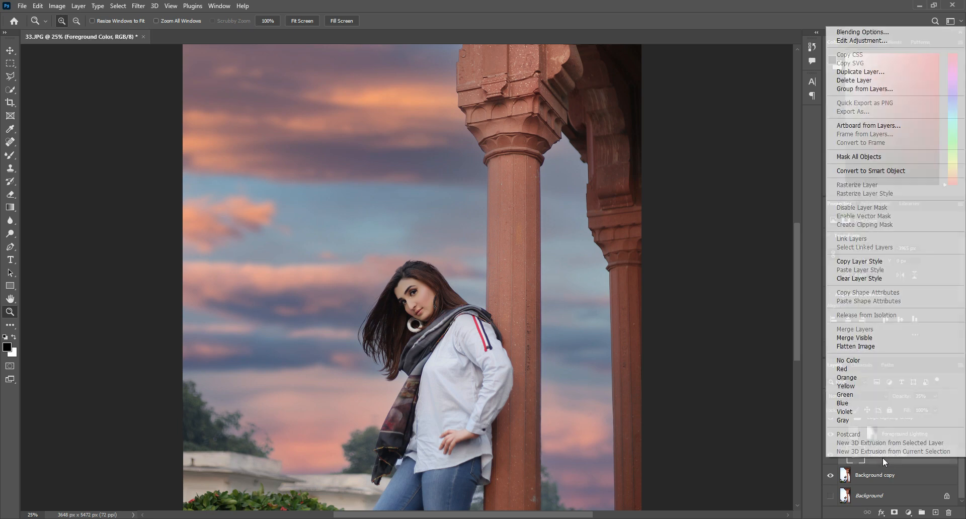
pyautogui.click(866, 343)
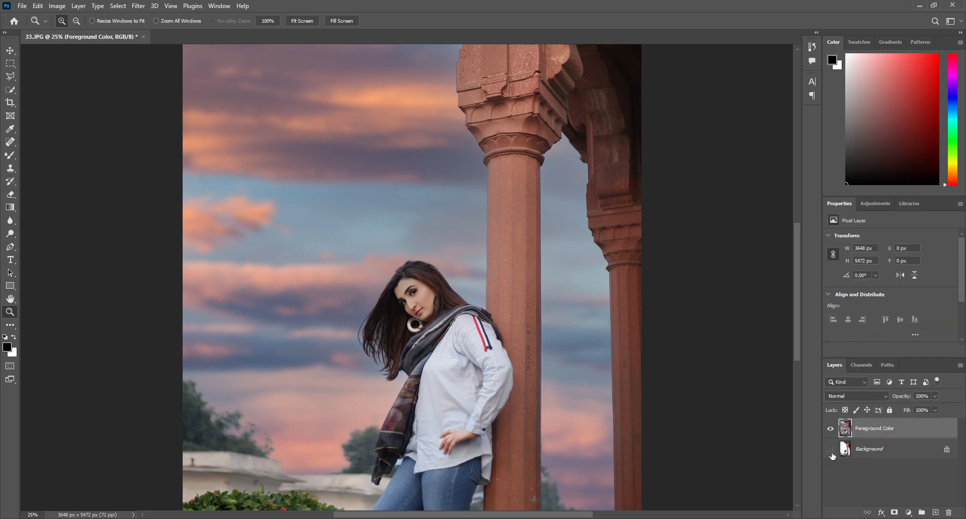
# - Show the Background layer again and compare the whole edit with the original photo
pyautogui.click(830, 429)
pyautogui.click(830, 429)
pyautogui.click(830, 429)
pyautogui.click(831, 430)
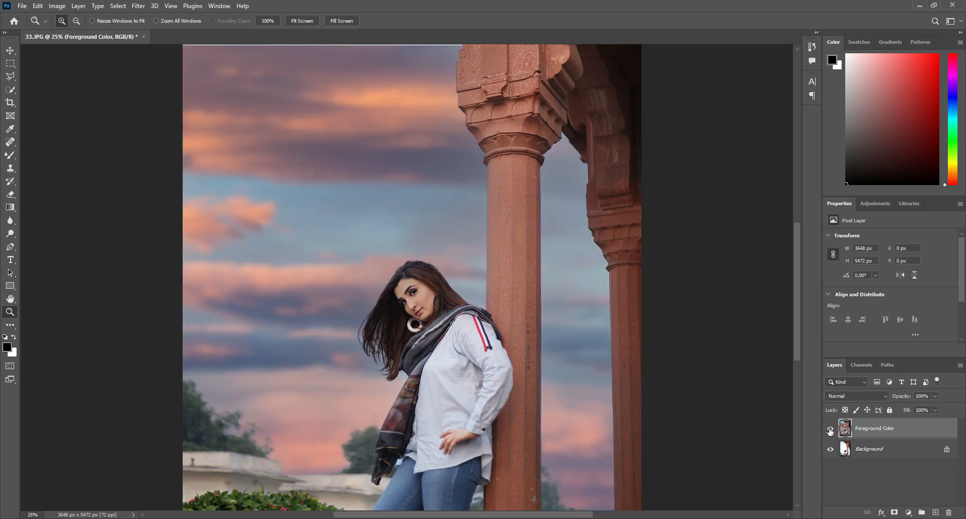
pyautogui.click(830, 430)
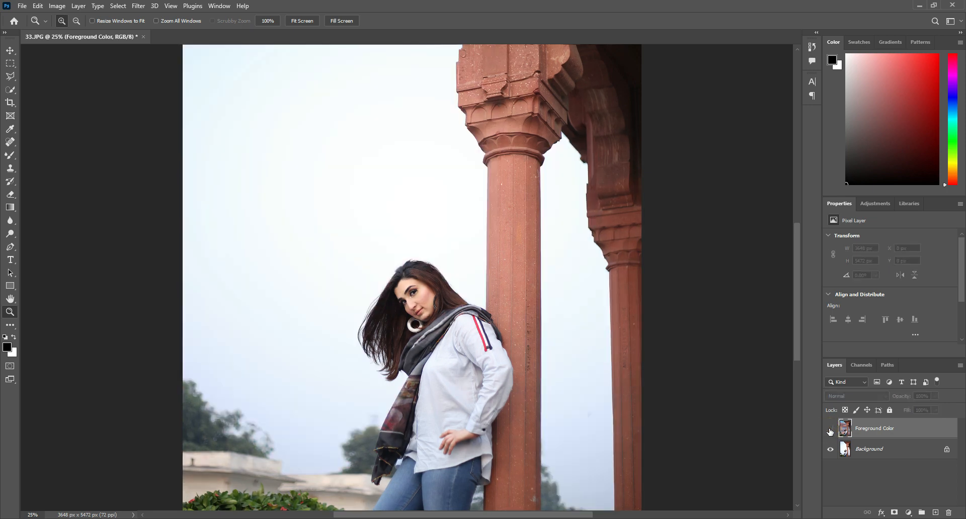
# - Compare the original and edited woman's face and hair at 50%, keep the merged layer visible, and return to the whole photo
pyautogui.click(432, 289)
pyautogui.click(407, 288)
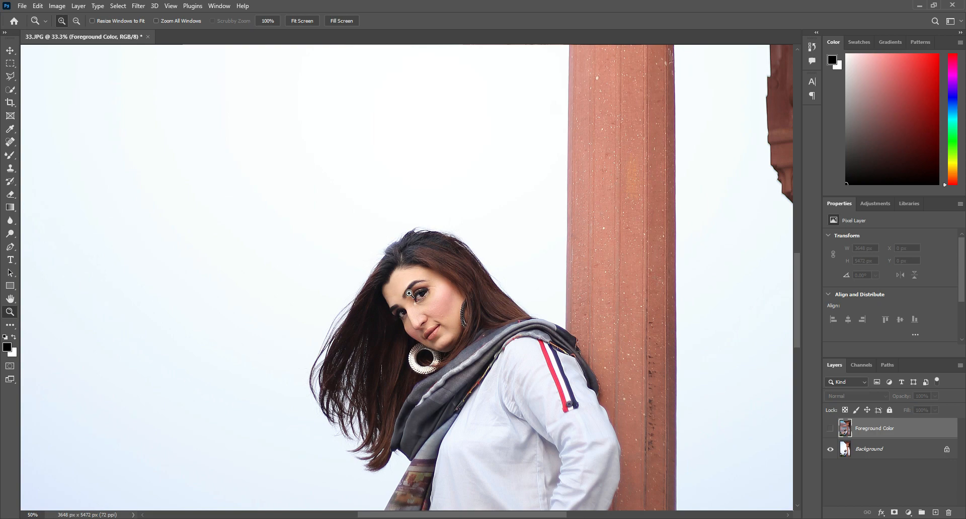
pyautogui.click(833, 430)
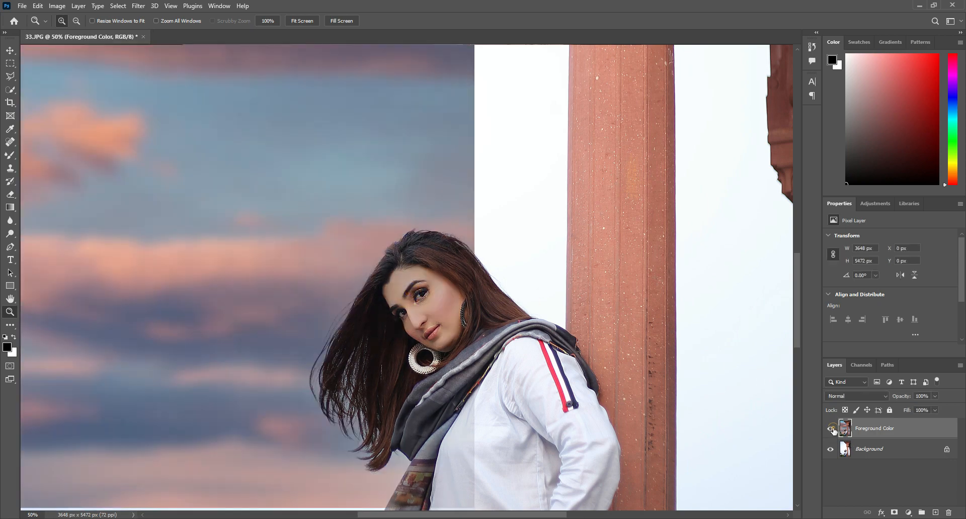
pyautogui.rightClick(482, 291)
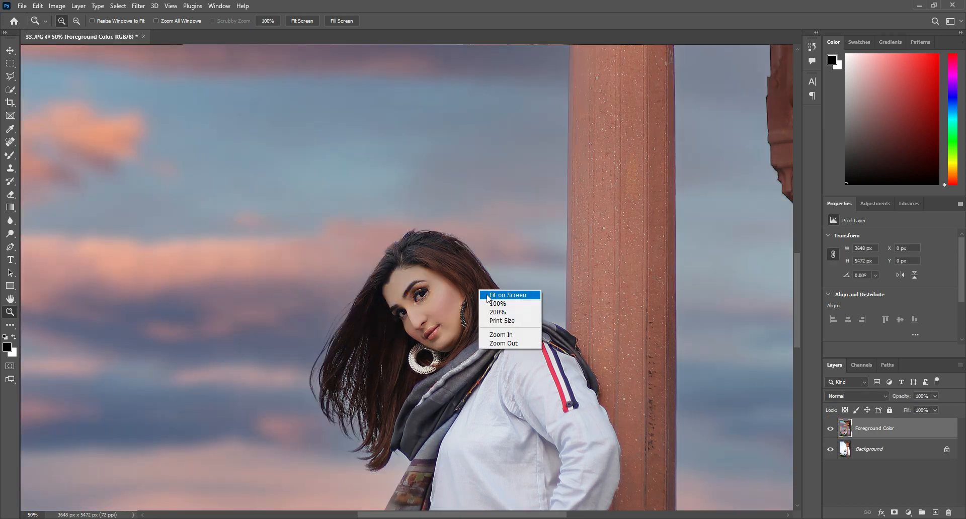
pyautogui.click(503, 348)
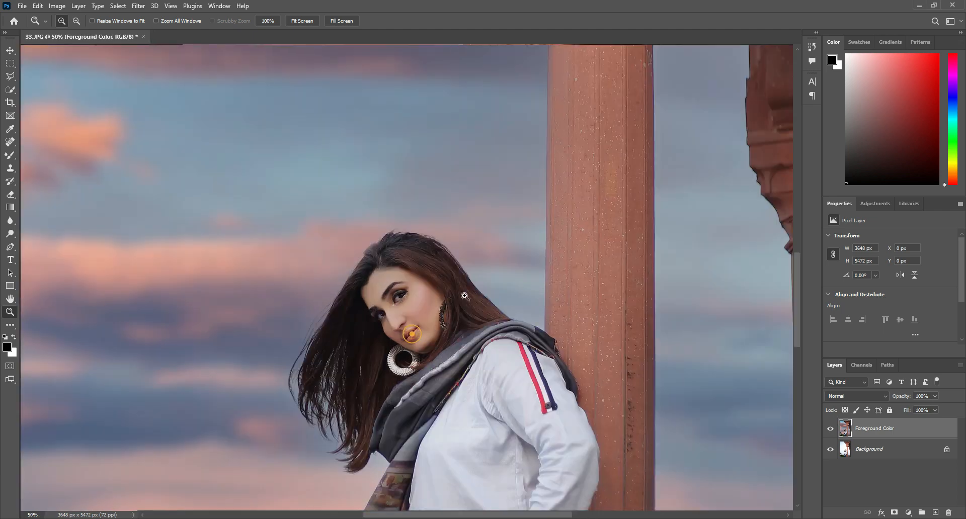
pyautogui.rightClick(467, 288)
pyautogui.click(479, 295)
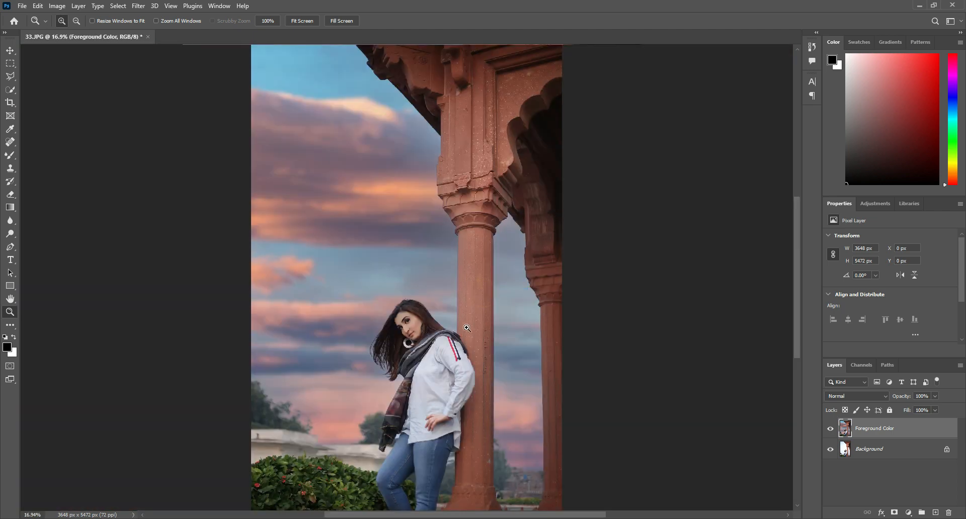
# - Start the Camera Raw Filter on the merged layer with Exposure +0.40, Contrast +7, Highlights +28, Shadows +19, Whites -24 and Blacks -18
pyautogui.click(138, 5)
pyautogui.click(166, 82)
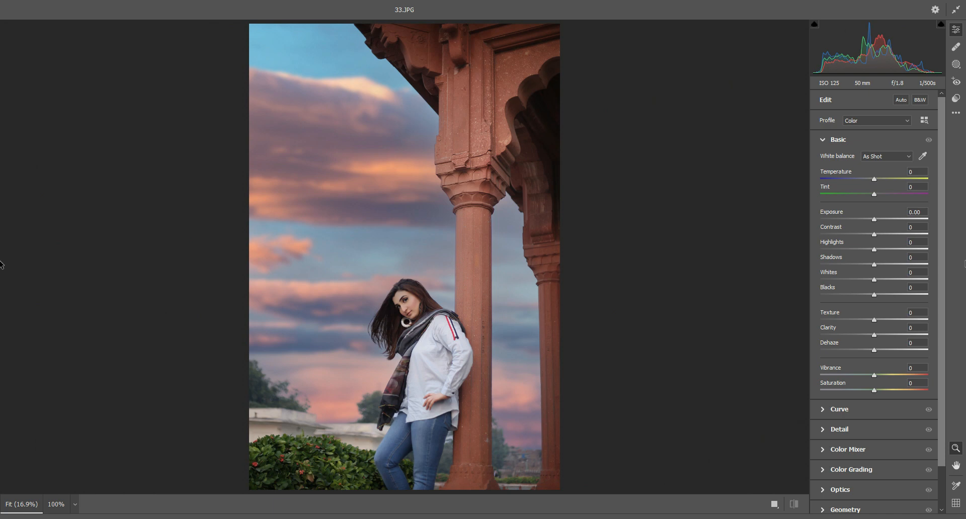
pyautogui.moveTo(875, 219); pyautogui.dragTo(884, 251)
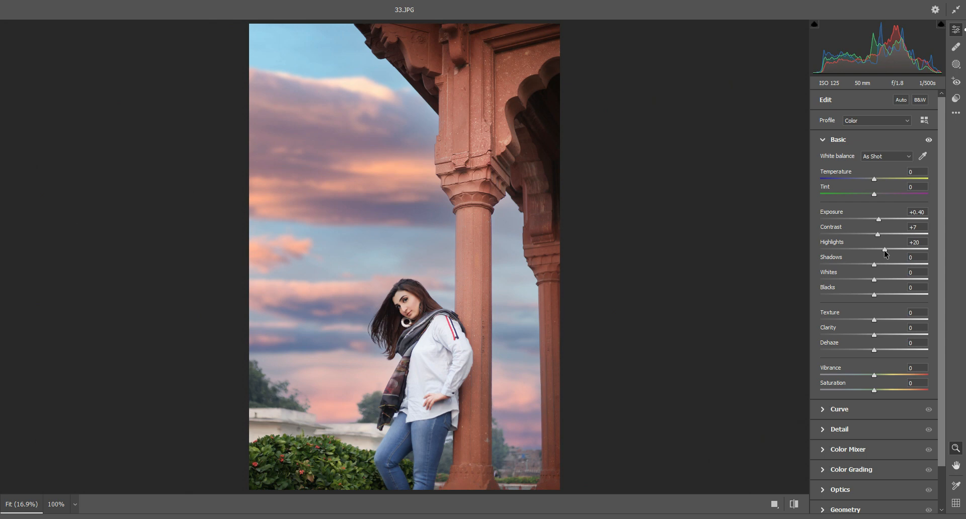
pyautogui.moveTo(886, 250)
pyautogui.mouseDown()
pyautogui.moveTo(858, 251)
pyautogui.moveTo(891, 255)
pyautogui.mouseUp()
pyautogui.moveTo(876, 265); pyautogui.dragTo(865, 296)
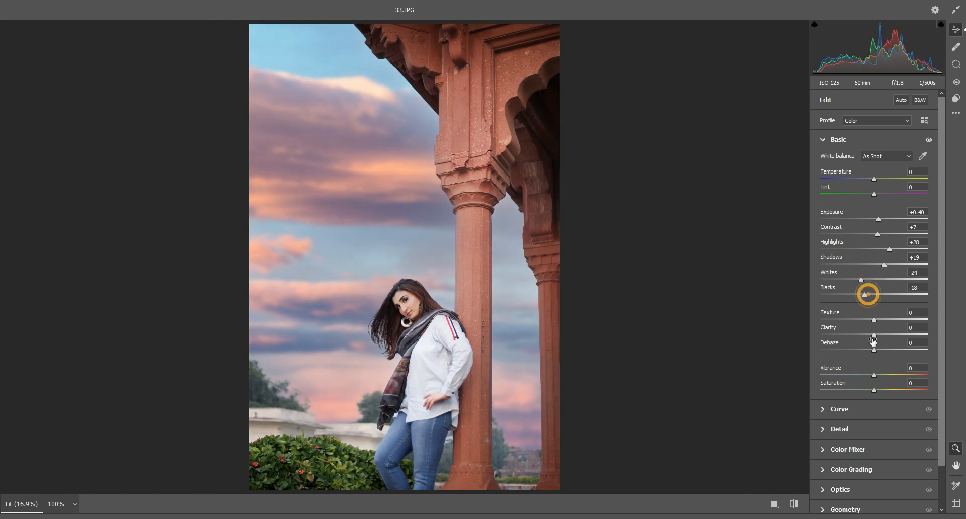
# - Set the Clarity to +21 and the Vibrance to +36 in the Basic adjustments
pyautogui.moveTo(874, 335); pyautogui.dragTo(886, 335)
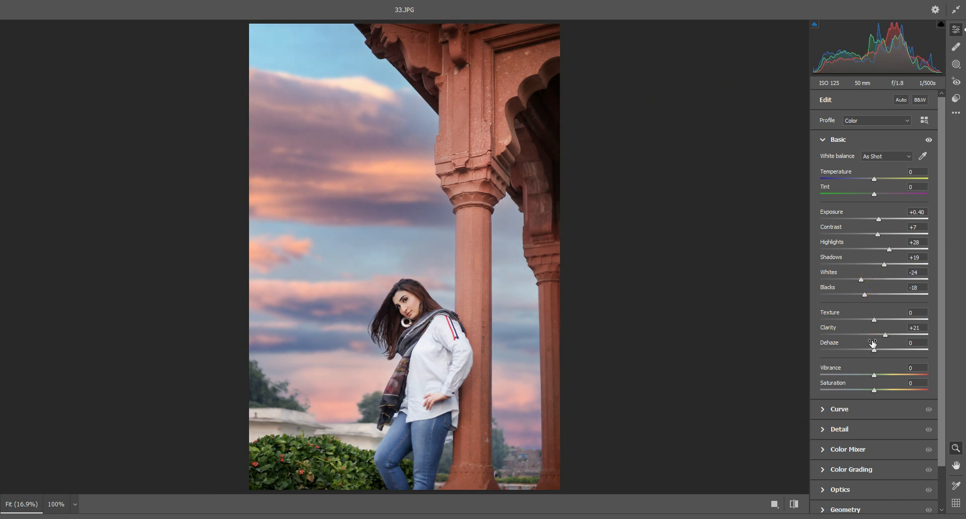
pyautogui.moveTo(885, 376); pyautogui.dragTo(893, 376)
pyautogui.scroll(-2, 535, 261)
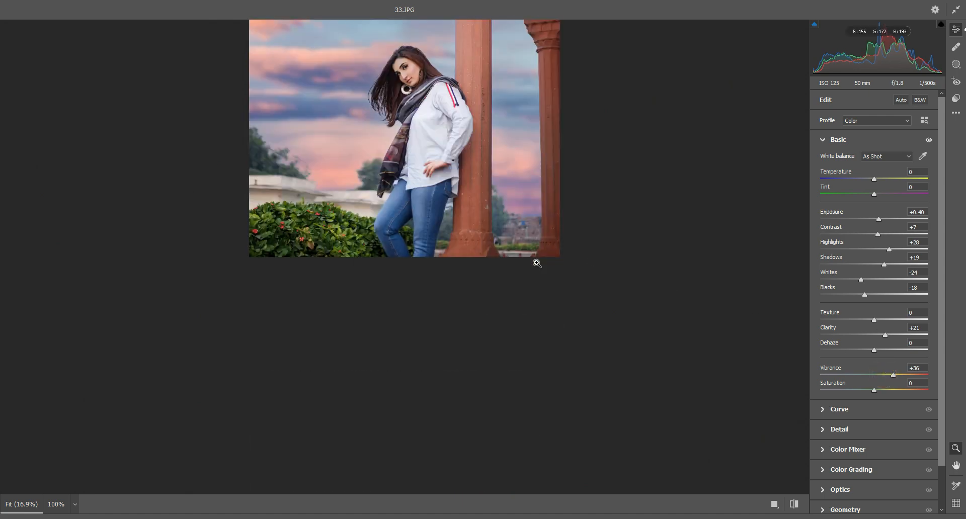
pyautogui.scroll(1, 537, 263)
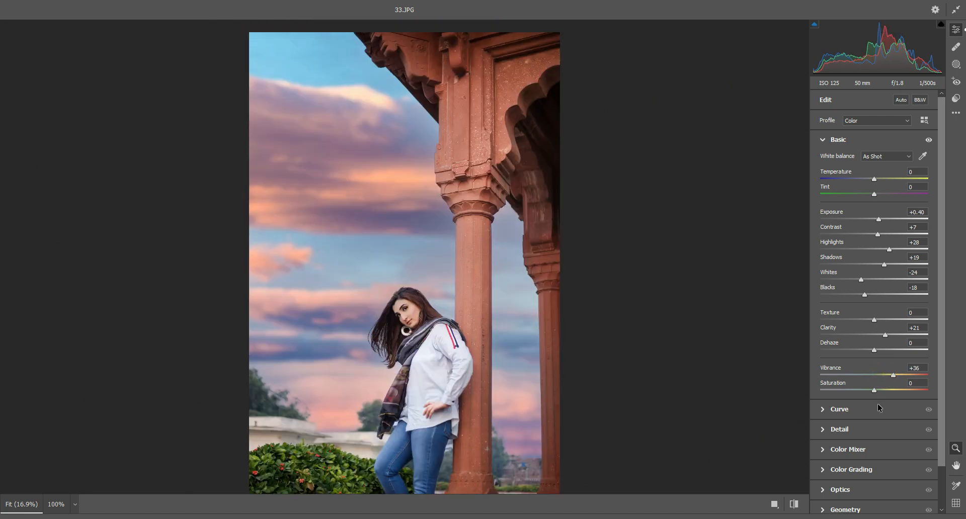
# - Shape the parametric tone curve with Highlights +7, Lights +7, Darks -13 and Shadows -15
pyautogui.scroll(-1, 879, 407)
pyautogui.click(857, 405)
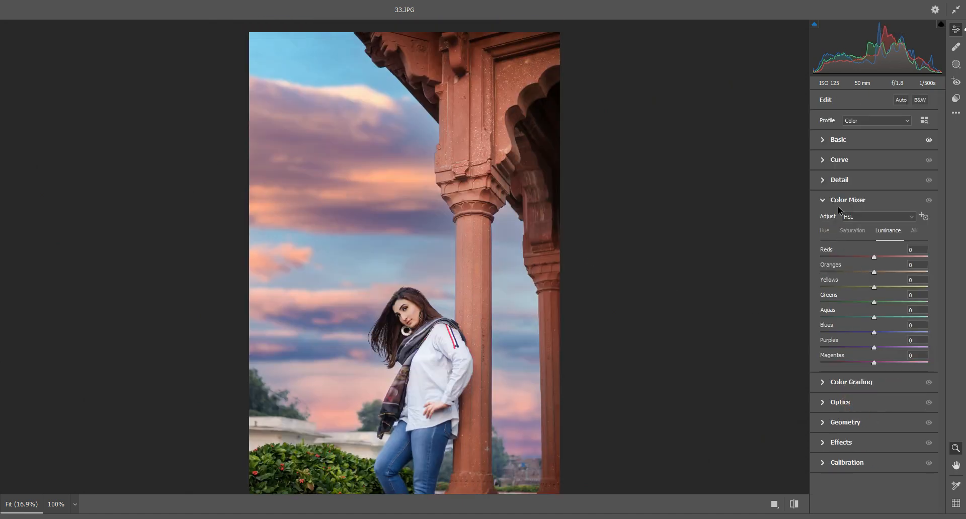
pyautogui.click(840, 180)
pyautogui.click(839, 159)
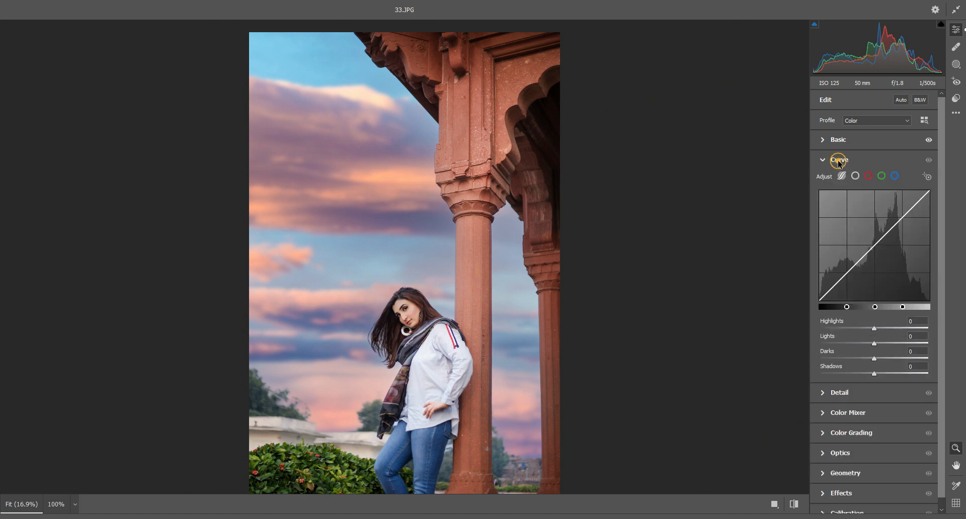
pyautogui.moveTo(875, 329); pyautogui.dragTo(866, 373)
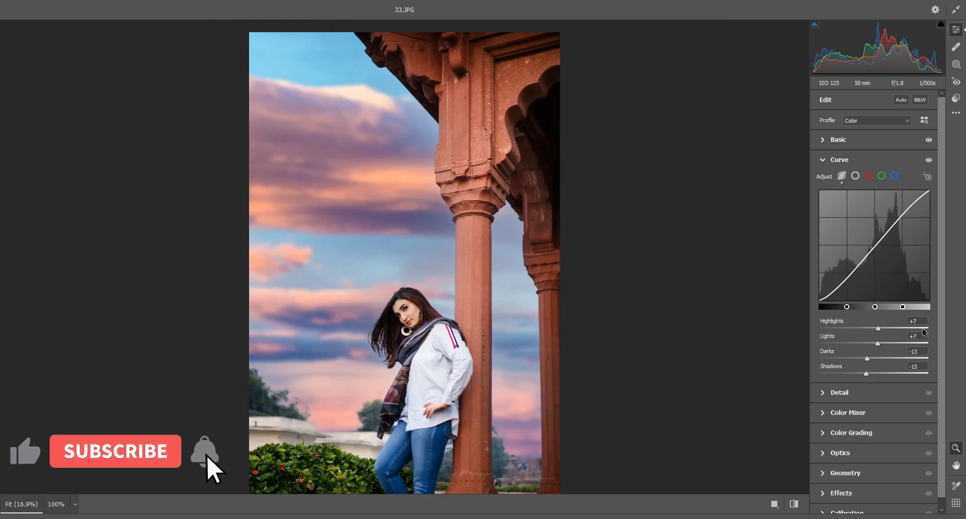
# - In the Color Mixer, set the saturation of Reds to +49 and Blues to +35, and the hue of Blues to -35
pyautogui.click(849, 413)
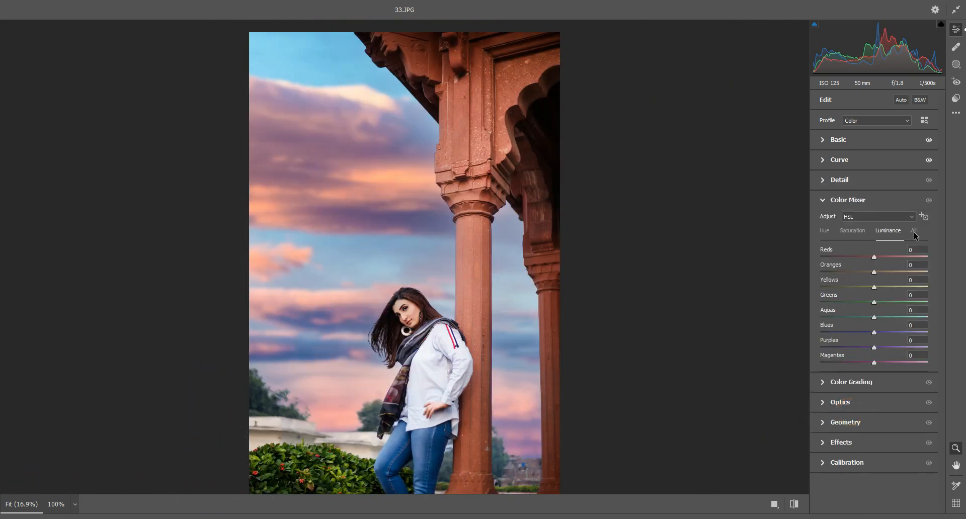
pyautogui.click(850, 232)
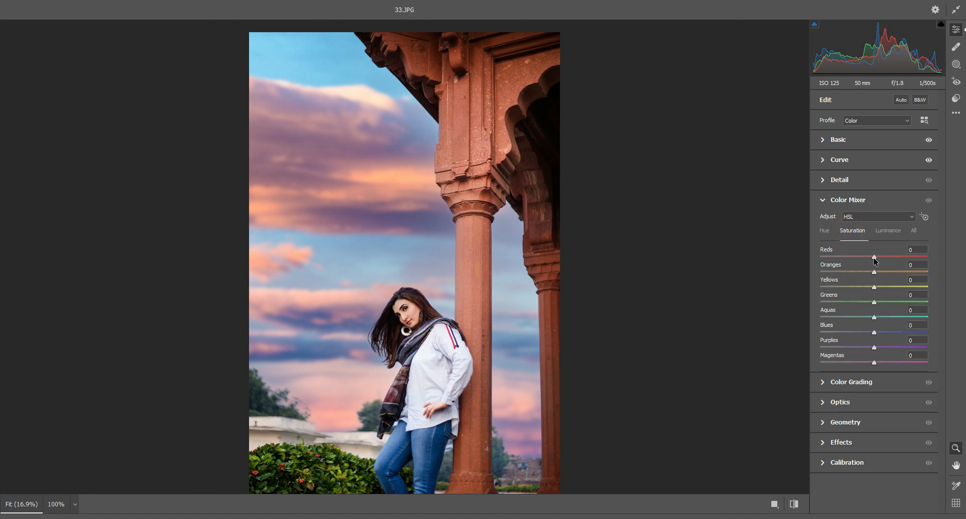
pyautogui.moveTo(877, 257); pyautogui.dragTo(891, 257)
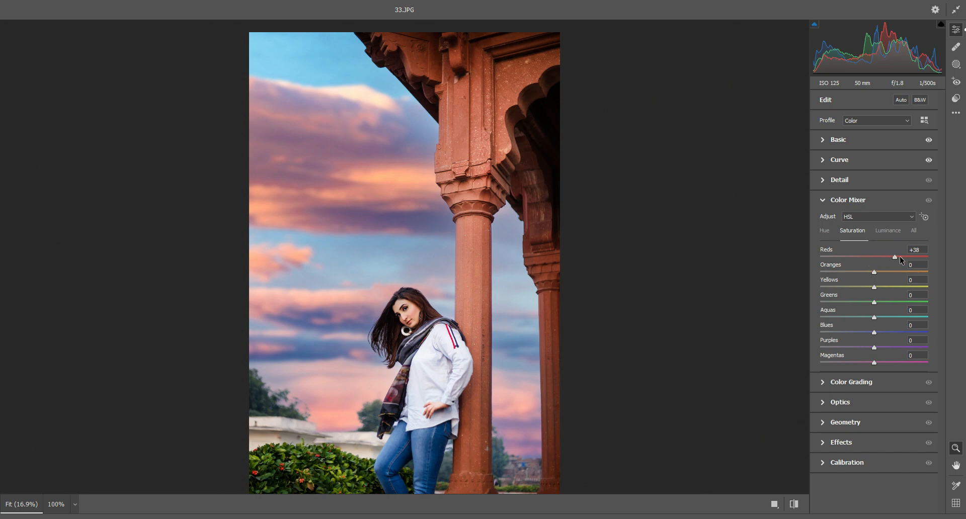
pyautogui.click(875, 273)
pyautogui.moveTo(874, 333); pyautogui.dragTo(892, 335)
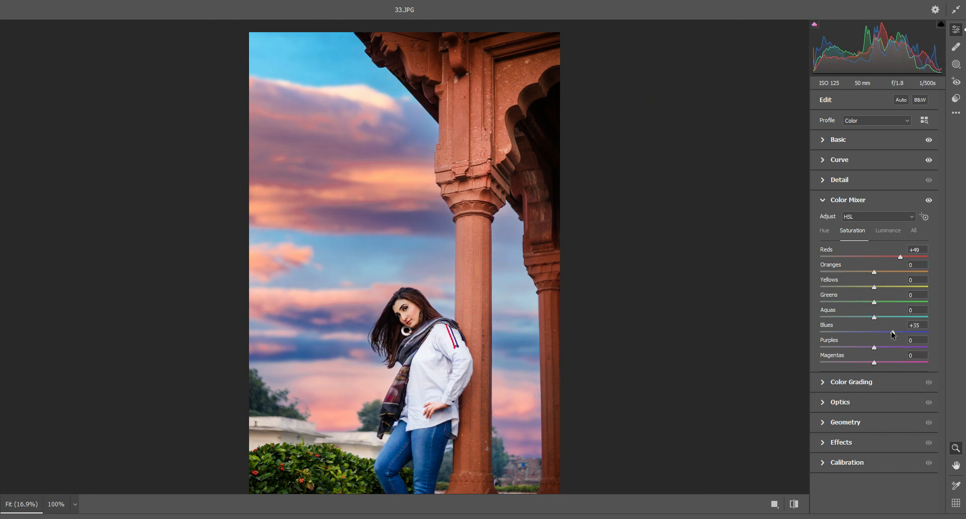
pyautogui.click(826, 231)
pyautogui.moveTo(874, 332); pyautogui.dragTo(855, 334)
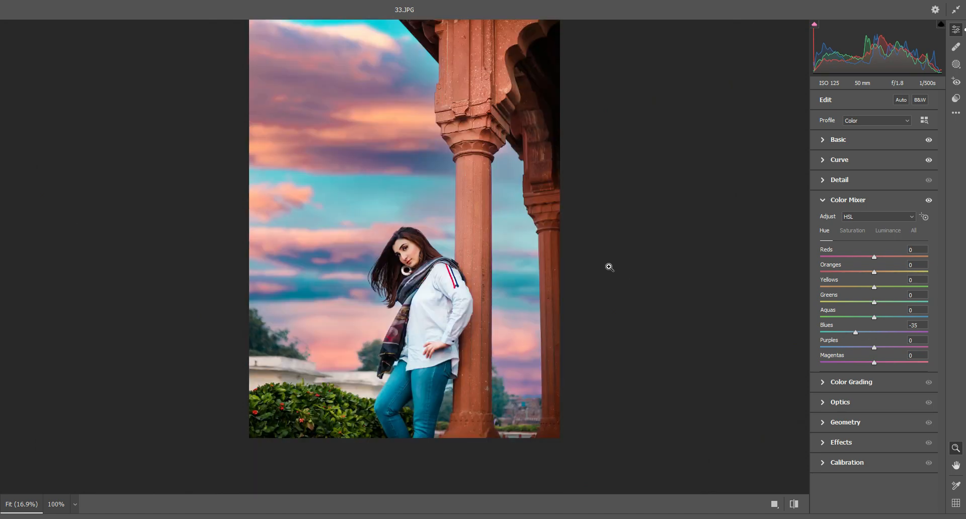
# - Color grade the highlights with a light green tint and the shadows with a red-orange tint of hue 14 and saturation 9
pyautogui.click(852, 384)
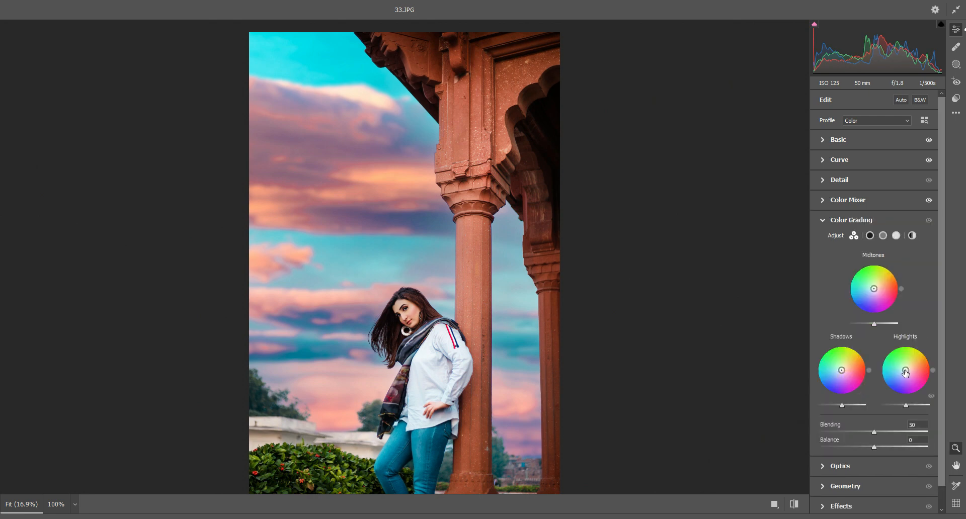
pyautogui.moveTo(906, 371); pyautogui.dragTo(905, 363)
pyautogui.moveTo(842, 370); pyautogui.dragTo(844, 370)
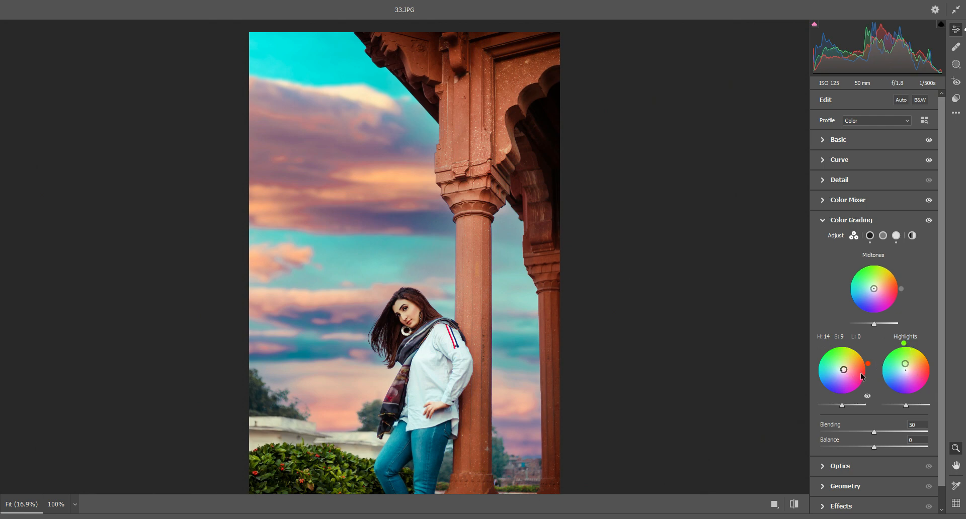
# - Add a slight dark vignette to the photo in the Effects adjustments
pyautogui.scroll(-1, 870, 370)
pyautogui.click(856, 482)
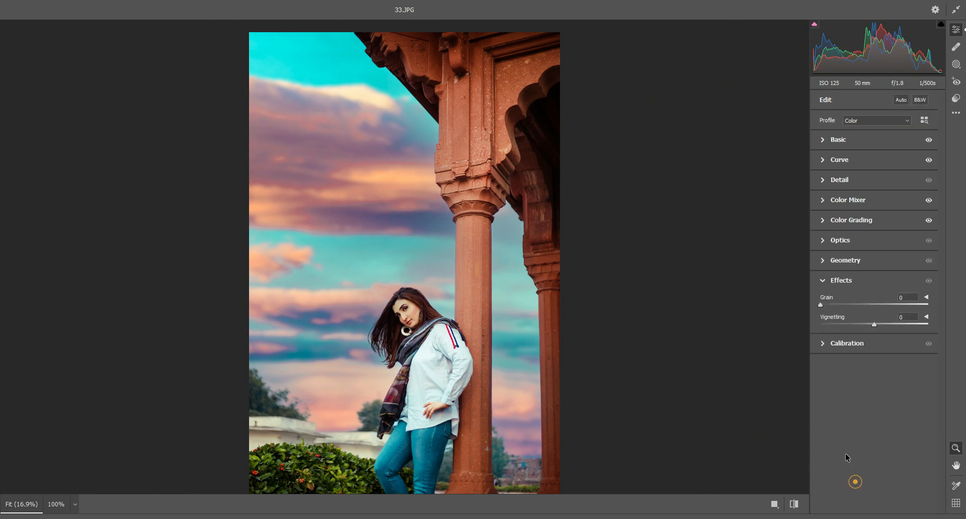
pyautogui.click(863, 325)
pyautogui.moveTo(863, 324); pyautogui.dragTo(868, 327)
# - Slightly raise the color primaries in the Calibration adjustments and apply the Camera Raw Filter to the merged layer
pyautogui.click(855, 343)
pyautogui.click(879, 488)
pyautogui.click(878, 443)
pyautogui.click(879, 397)
pyautogui.click(935, 518)
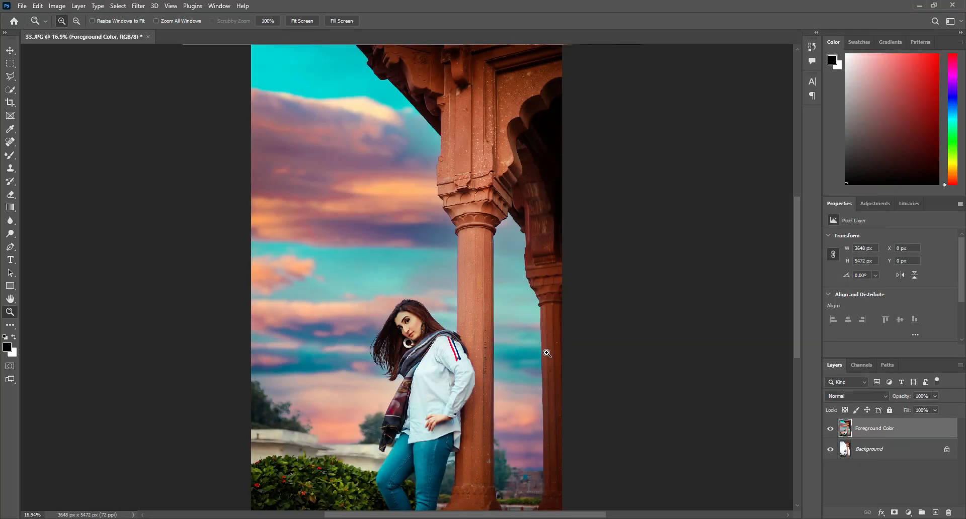
# - Examine the color-graded photo at 25%, from the clouds and column down to the woman and the hedge
pyautogui.click(518, 341)
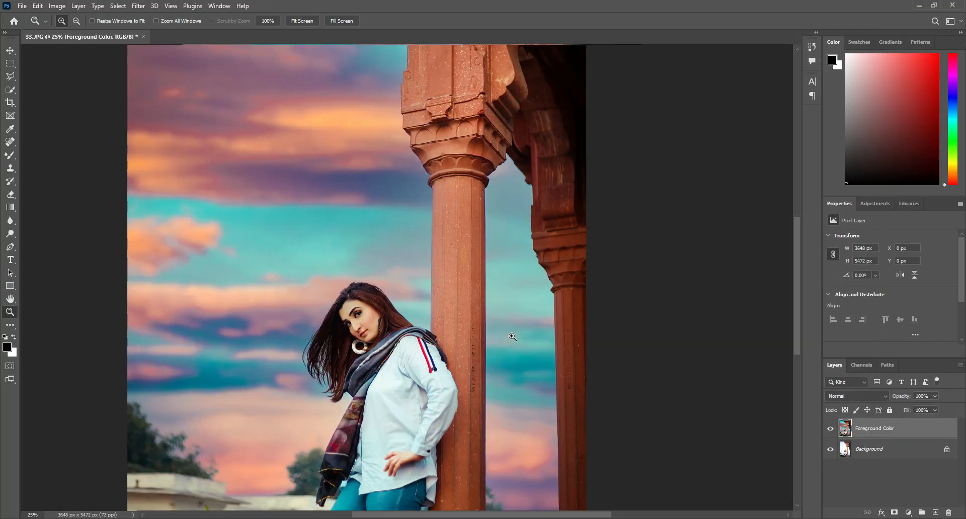
pyautogui.click(342, 313)
pyautogui.rightClick(421, 259)
pyautogui.click(428, 264)
pyautogui.click(393, 236)
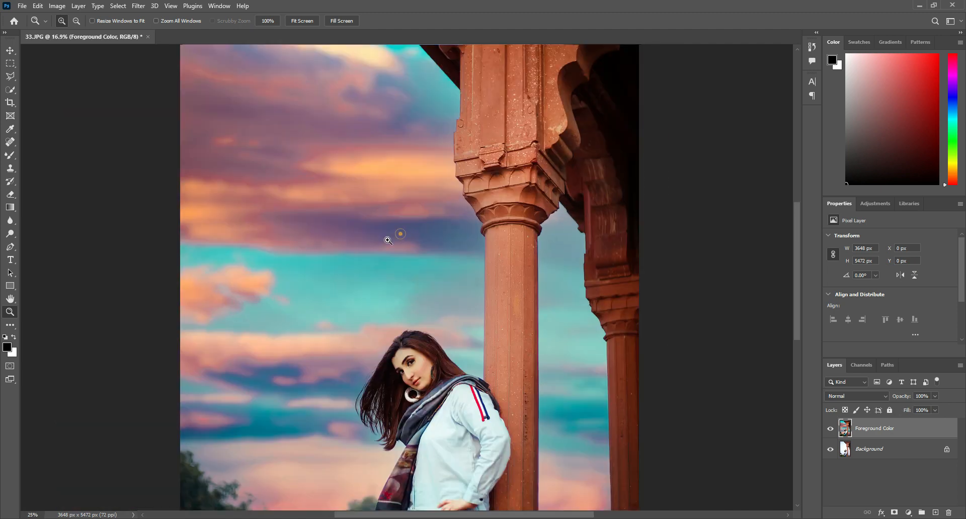
pyautogui.scroll(-3, 387, 262)
pyautogui.scroll(-5, 387, 268)
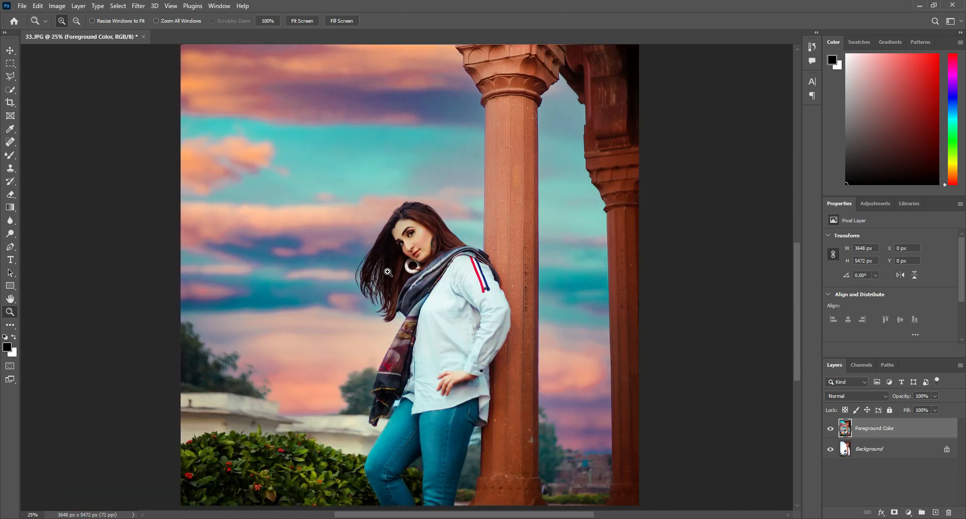
pyautogui.scroll(5, 623, 285)
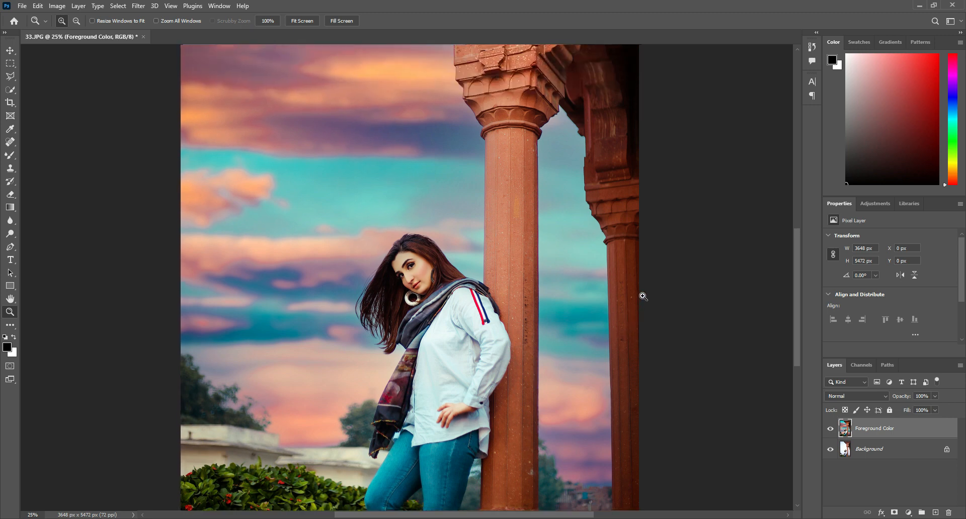
pyautogui.scroll(1, 603, 302)
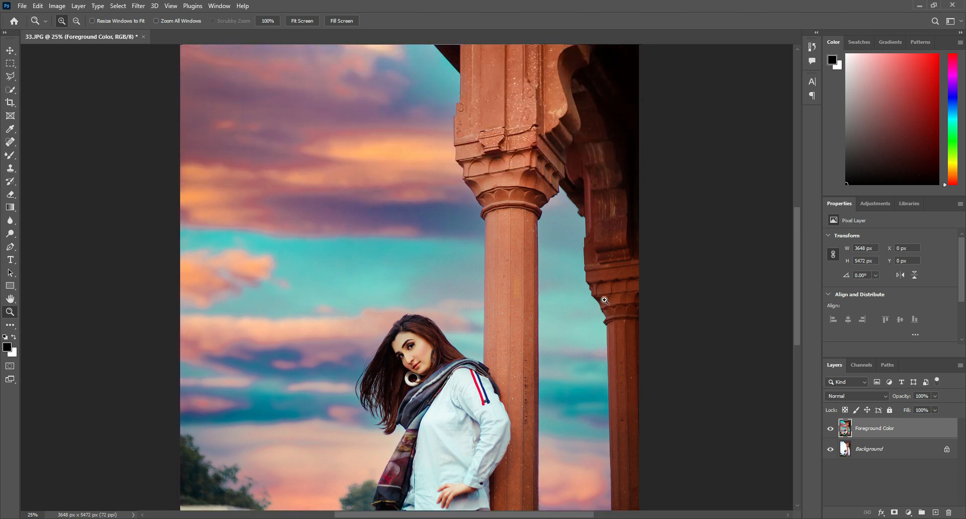
# - Hide the Foreground Color layer to show the ungraded photo and duplicate the Background layer
pyautogui.rightClick(512, 320)
pyautogui.click(522, 323)
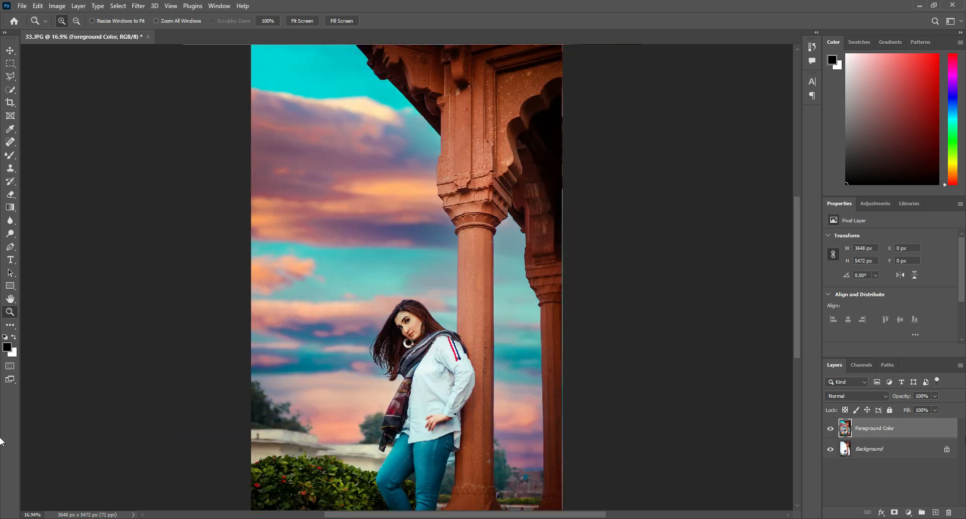
pyautogui.click(831, 429)
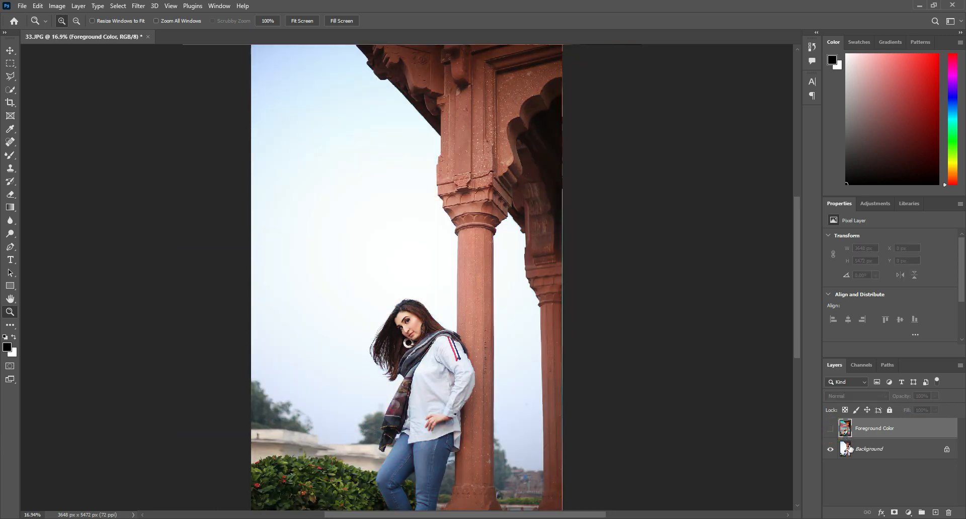
pyautogui.click(849, 449)
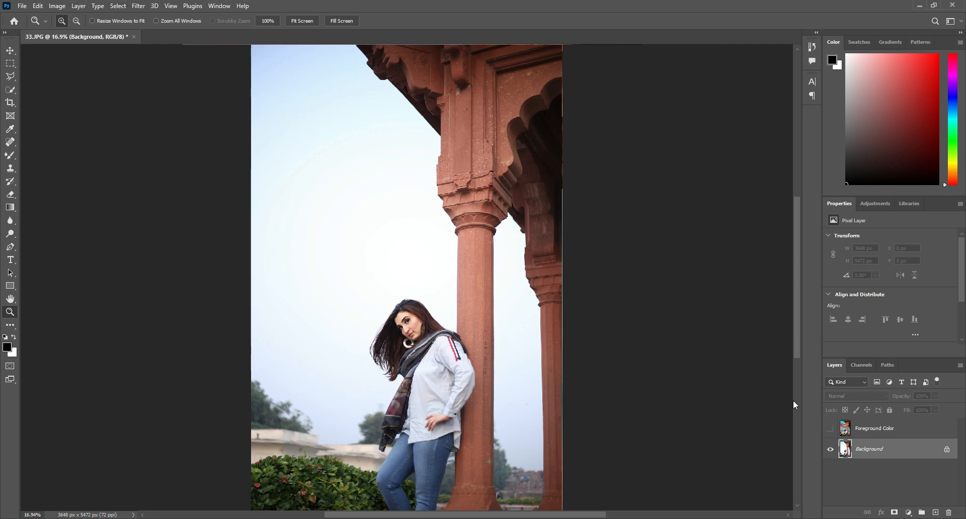
pyautogui.moveTo(924, 458); pyautogui.dragTo(935, 513)
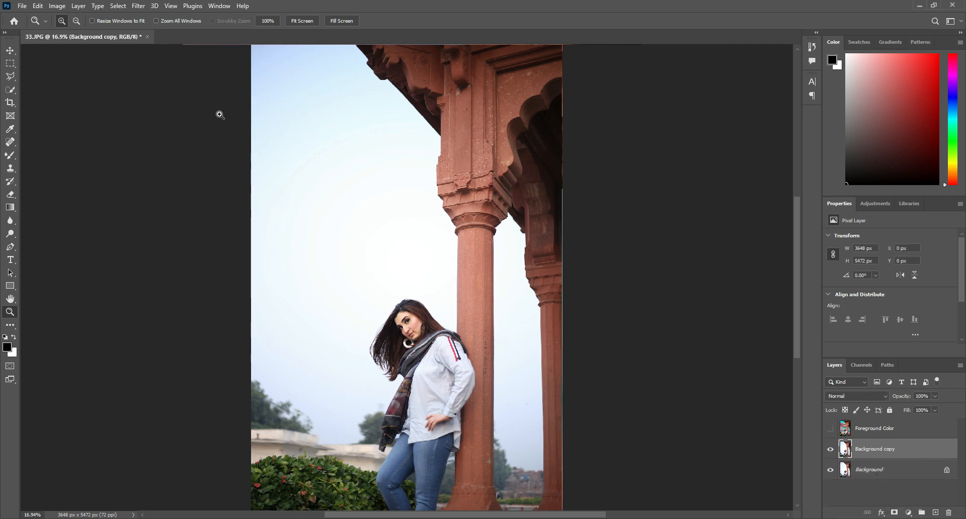
# - Select the pale sky on the Background copy with Color Range, using sampled colors and a fuzziness of about 110
pyautogui.click(118, 5)
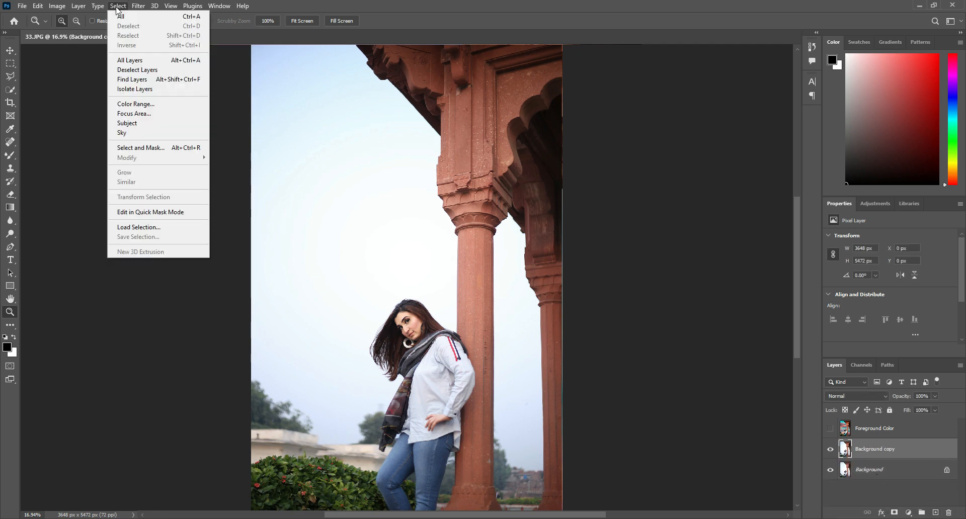
pyautogui.click(147, 107)
pyautogui.moveTo(466, 99); pyautogui.dragTo(634, 98)
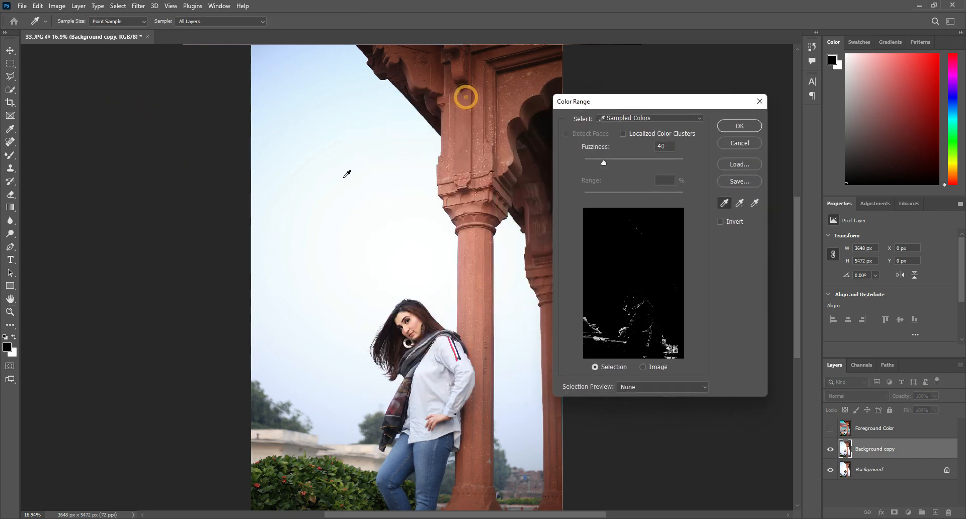
pyautogui.click(364, 167)
pyautogui.click(320, 196)
pyautogui.moveTo(617, 161); pyautogui.dragTo(639, 162)
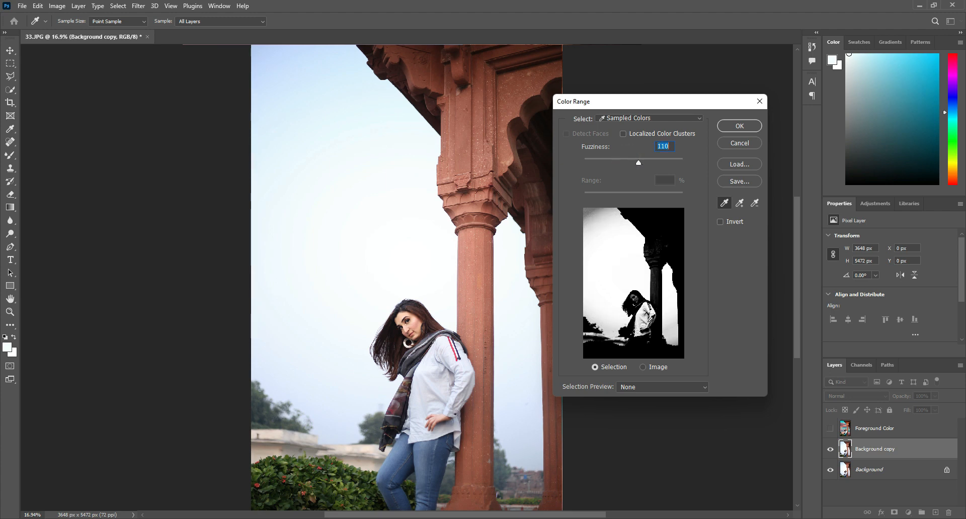
pyautogui.moveTo(636, 162)
pyautogui.mouseDown()
pyautogui.moveTo(622, 163)
pyautogui.moveTo(641, 168)
pyautogui.mouseUp()
pyautogui.click(739, 125)
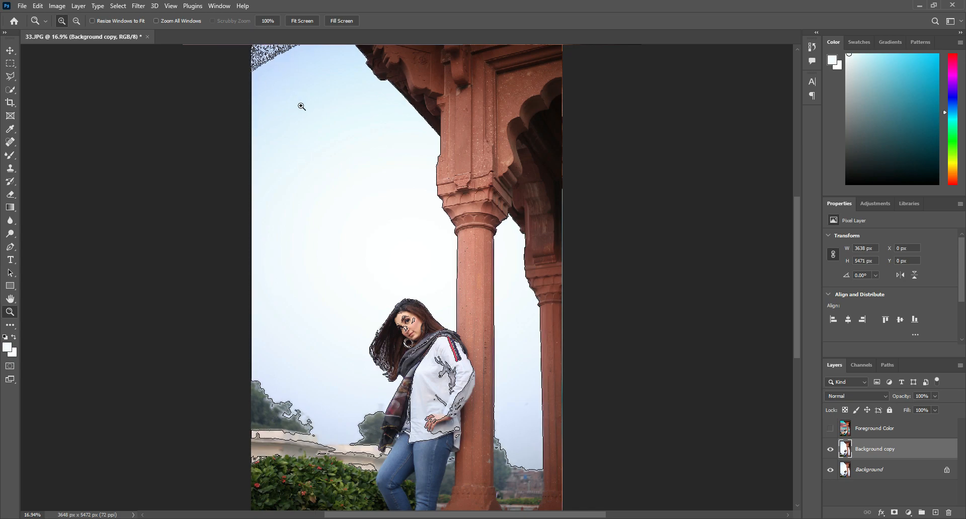
# - Remove the woman's face, shirt and hand from the sky selection with the Quick Selection tool
pyautogui.click(10, 90)
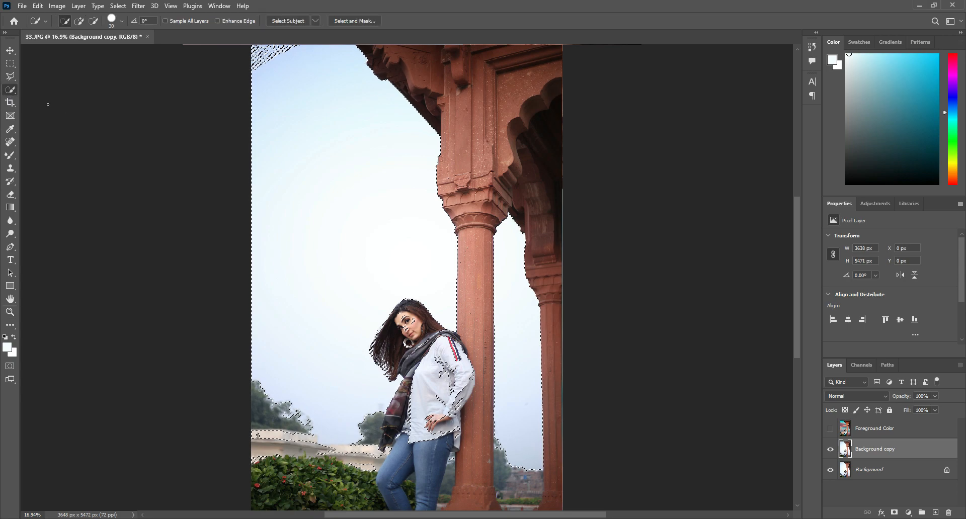
pyautogui.rightClick(10, 92)
pyautogui.click(46, 100)
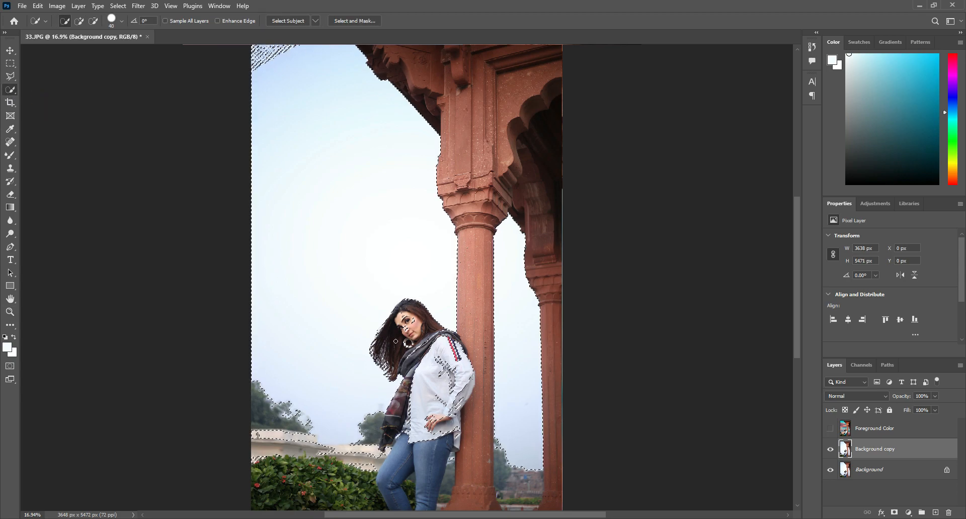
pyautogui.click(412, 329)
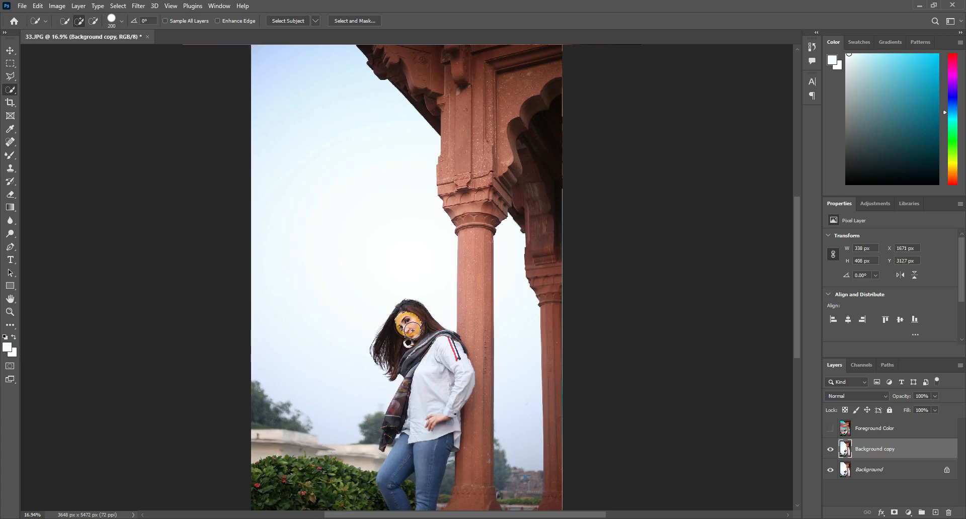
pyautogui.click(412, 330)
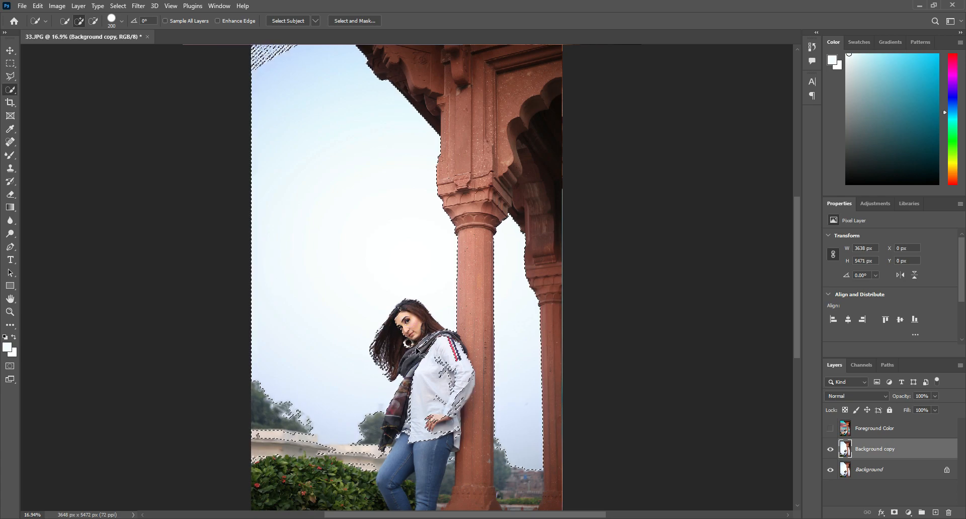
pyautogui.press('alt')
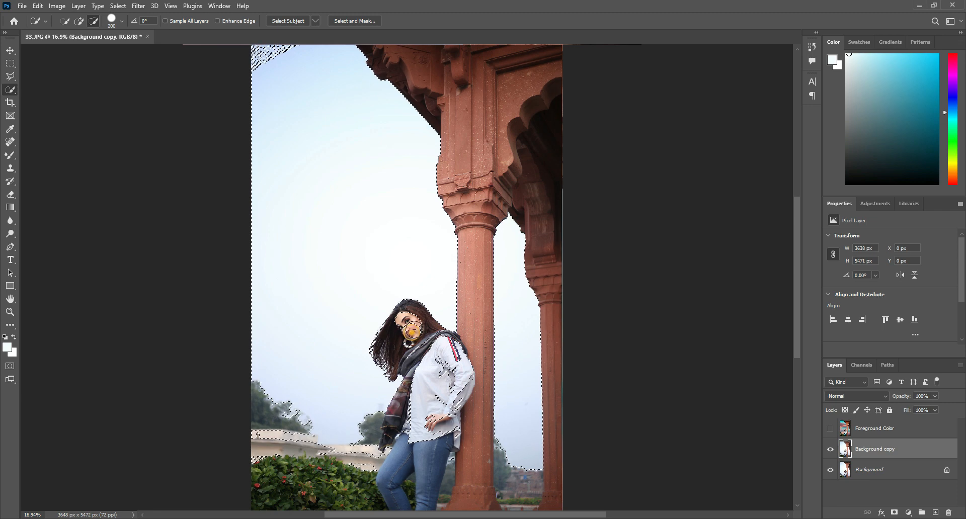
pyautogui.moveTo(417, 386); pyautogui.dragTo(411, 403)
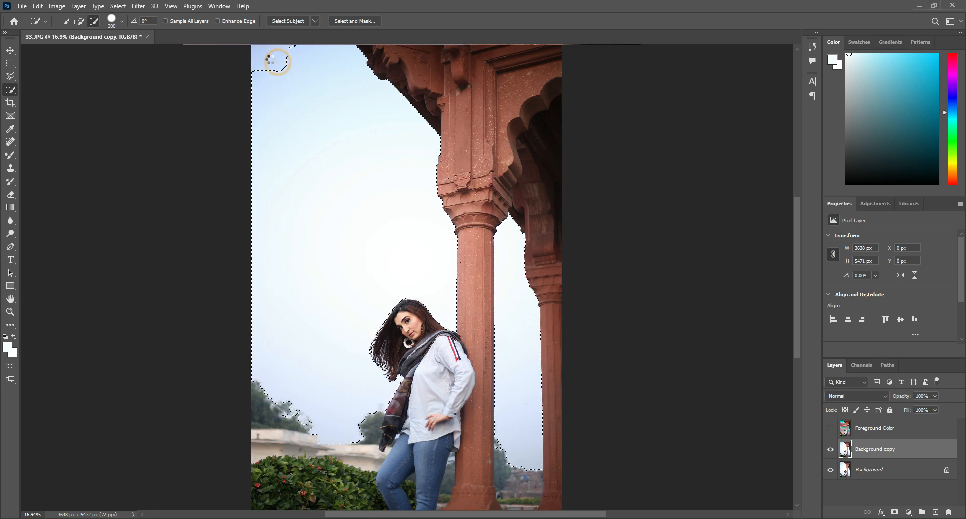
# - Subtract the white building from the selection and add the missing upper-left corner of the sky
pyautogui.click(271, 62)
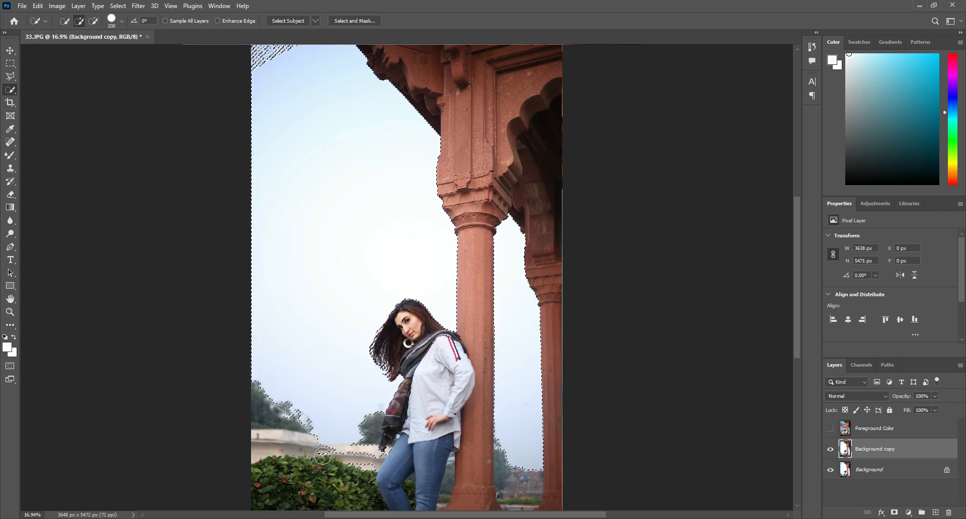
pyautogui.moveTo(319, 458); pyautogui.dragTo(378, 456)
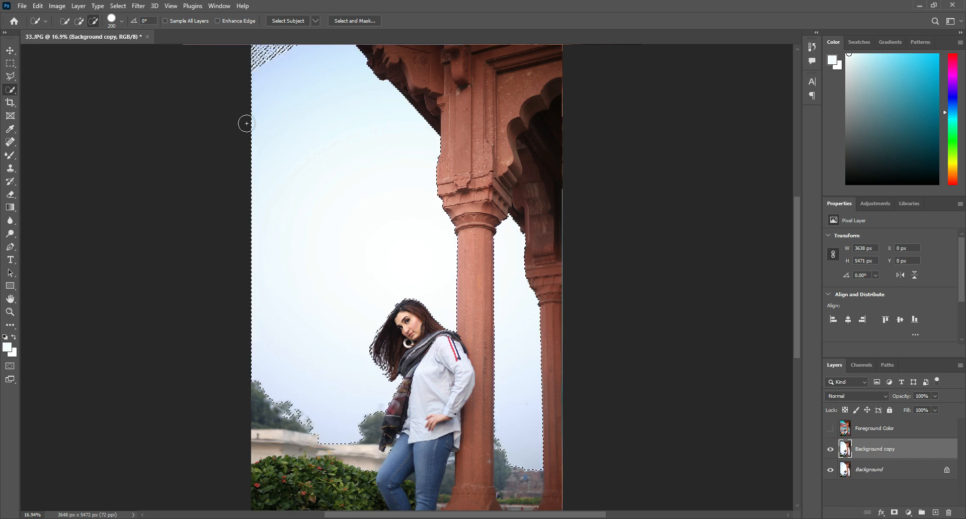
pyautogui.moveTo(268, 61); pyautogui.dragTo(263, 56)
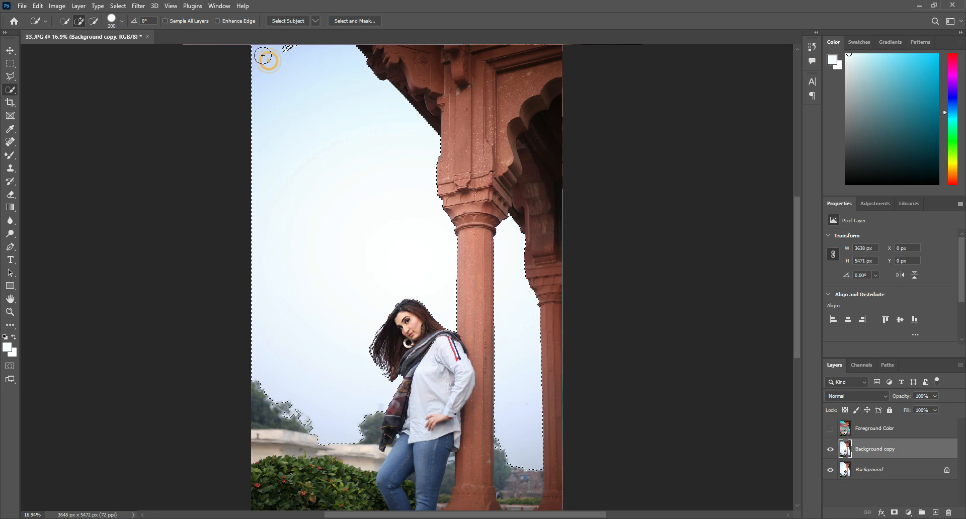
pyautogui.scroll(2, 348, 211)
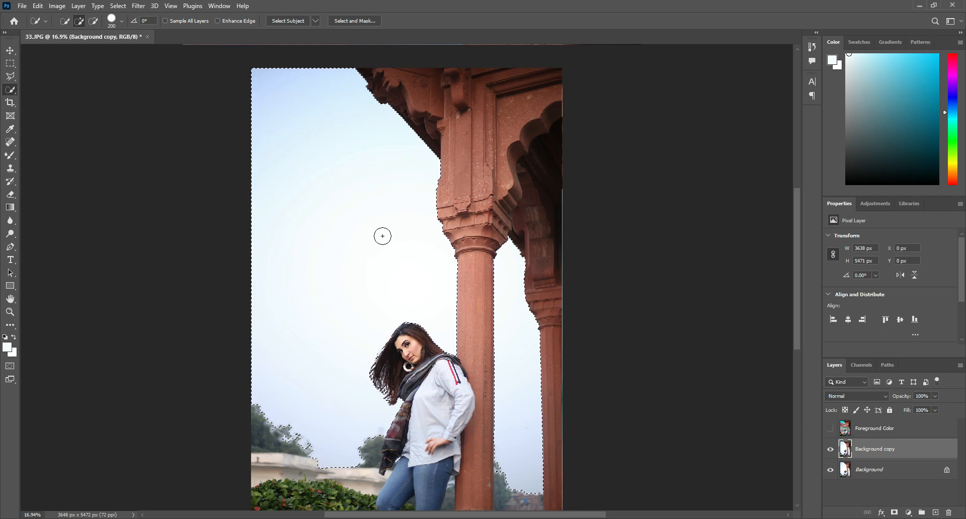
# - Copy the selected sky to a new layer and inspect it alone by temporarily hiding the two background layers
pyautogui.rightClick(361, 219)
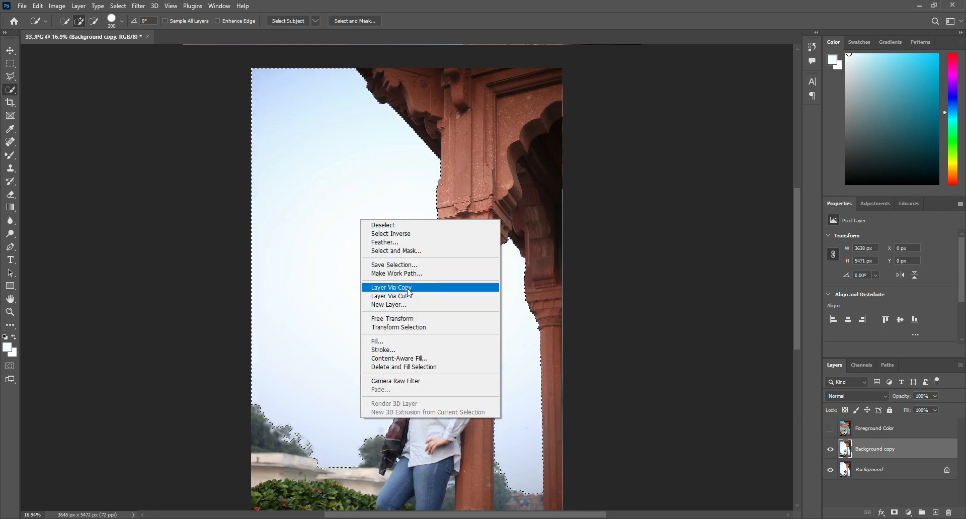
pyautogui.click(409, 287)
pyautogui.click(831, 473)
pyautogui.click(831, 491)
pyautogui.click(831, 491)
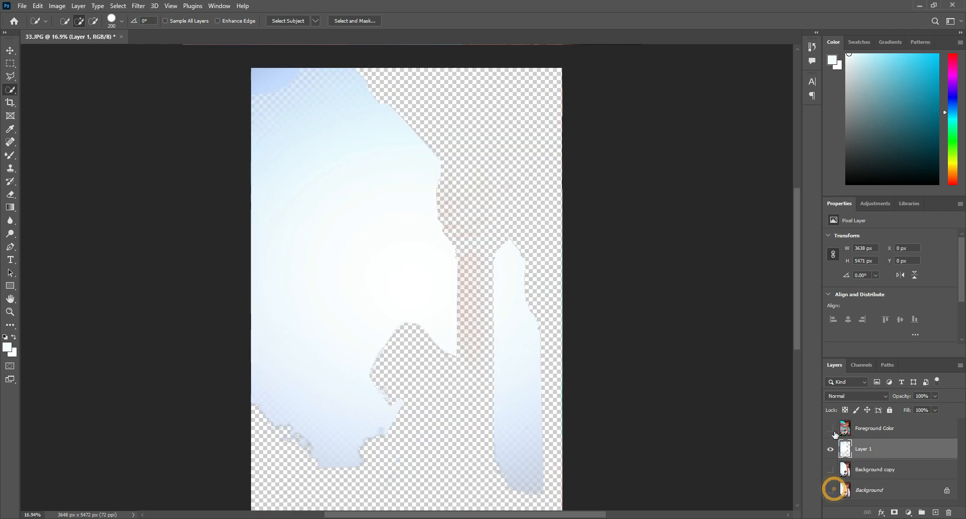
pyautogui.click(831, 470)
pyautogui.click(830, 491)
# - Load the outline of Layer 1 as a selection and set the foreground color to bright red
pyautogui.click(845, 452)
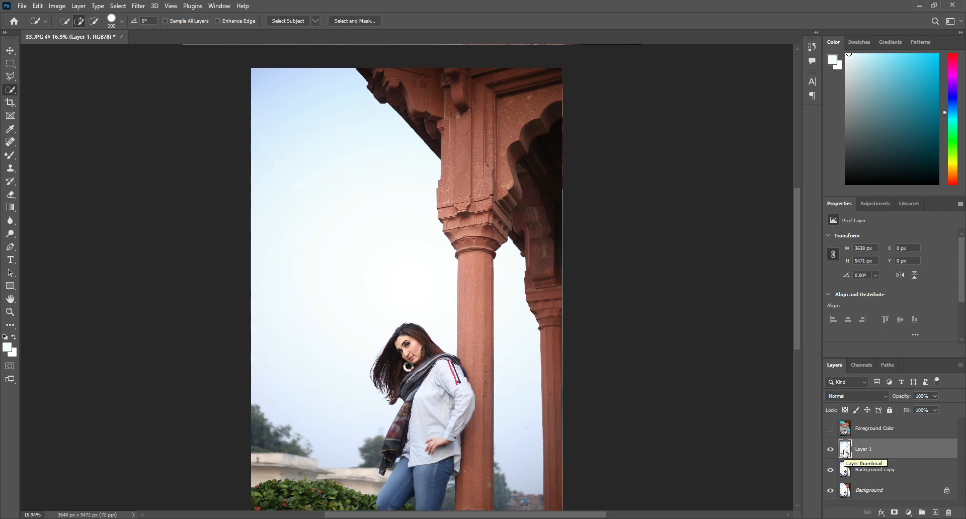
pyautogui.keyDown('ctrl'); pyautogui.click(845, 452); pyautogui.keyUp('ctrl')
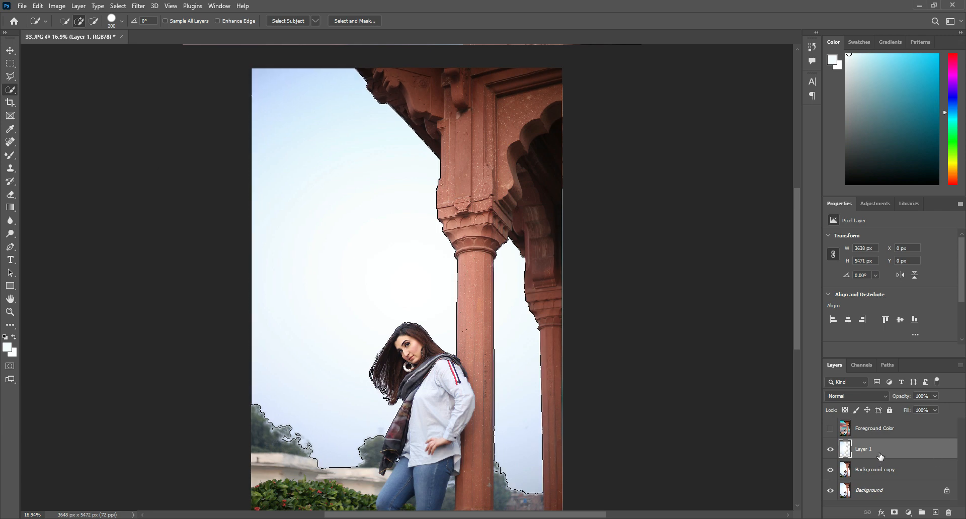
pyautogui.click(8, 347)
pyautogui.click(489, 121)
pyautogui.click(467, 138)
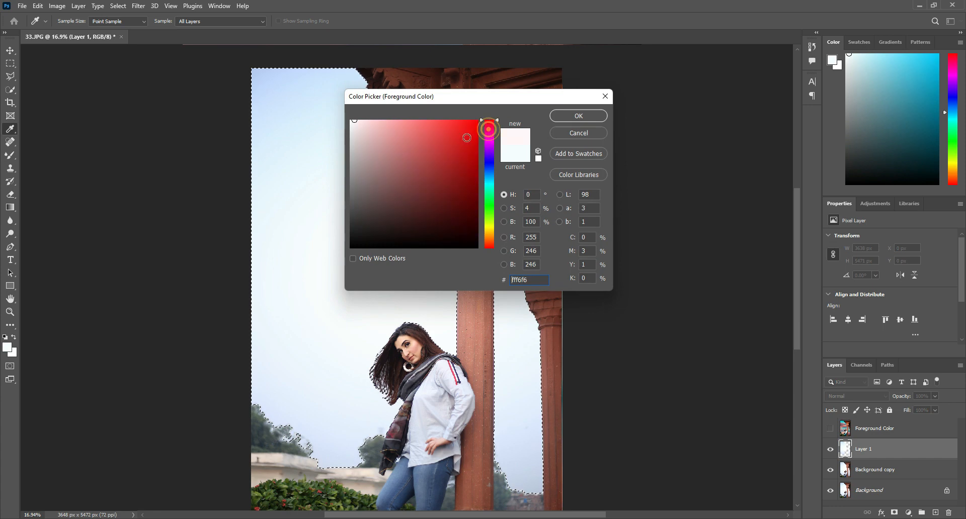
pyautogui.click(579, 116)
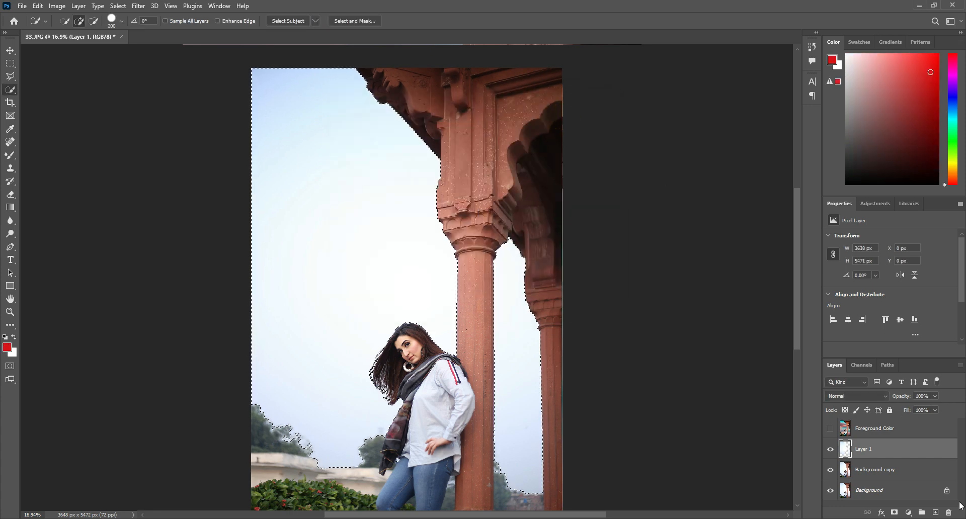
# - Paint the selected sky red on a new layer with a soft brush enlarged to 1600 px, and clear the selection
pyautogui.click(936, 513)
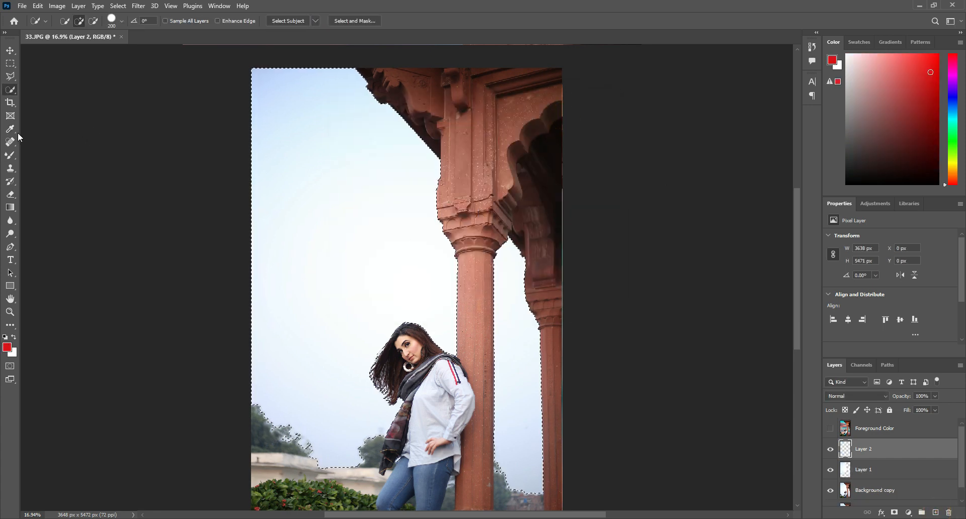
pyautogui.rightClick(11, 157)
pyautogui.click(50, 154)
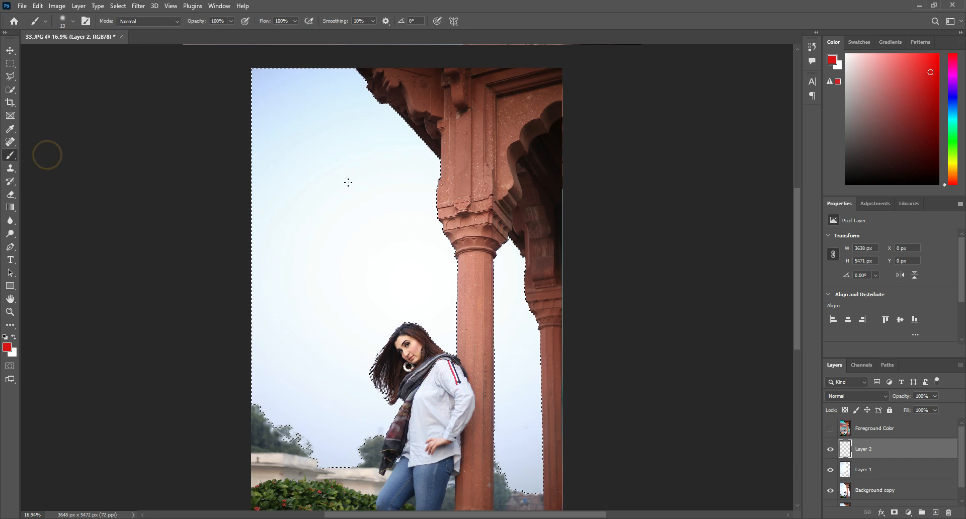
pyautogui.press(']')
pyautogui.press(']')
pyautogui.press(']')
pyautogui.press(']')
pyautogui.press(']')
pyautogui.press(']')
pyautogui.press(']')
pyautogui.press(']')
pyautogui.press(']')
pyautogui.press(']')
pyautogui.press(']')
pyautogui.press(']')
pyautogui.press(']')
pyautogui.press(']')
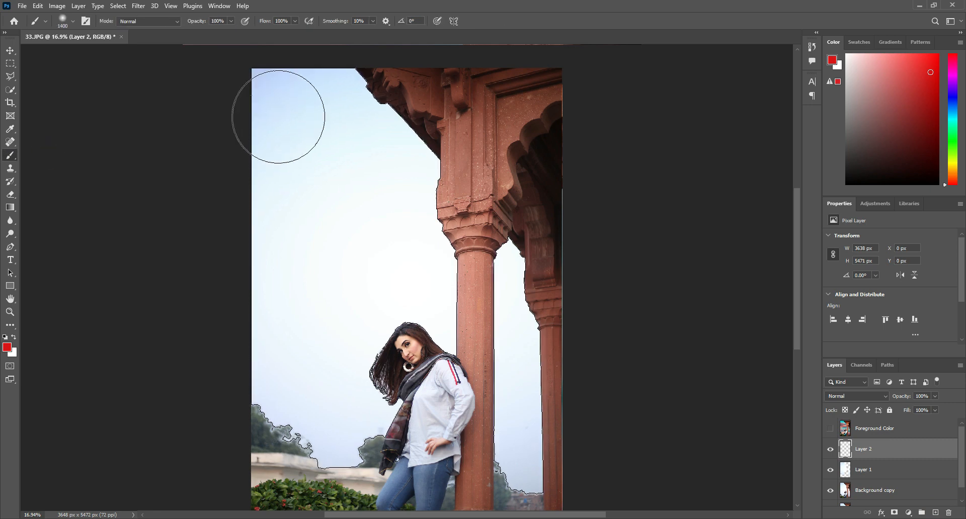
pyautogui.moveTo(270, 102)
pyautogui.mouseDown()
pyautogui.moveTo(356, 97)
pyautogui.moveTo(254, 121)
pyautogui.moveTo(402, 156)
pyautogui.moveTo(323, 129)
pyautogui.moveTo(287, 461)
pyautogui.moveTo(395, 302)
pyautogui.moveTo(409, 237)
pyautogui.moveTo(448, 433)
pyautogui.moveTo(514, 204)
pyautogui.moveTo(521, 463)
pyautogui.moveTo(511, 242)
pyautogui.moveTo(541, 216)
pyautogui.mouseUp()
pyautogui.moveTo(275, 110)
pyautogui.mouseDown()
pyautogui.moveTo(232, 100)
pyautogui.moveTo(306, 113)
pyautogui.moveTo(300, 99)
pyautogui.moveTo(274, 111)
pyautogui.mouseUp()
pyautogui.click(276, 72)
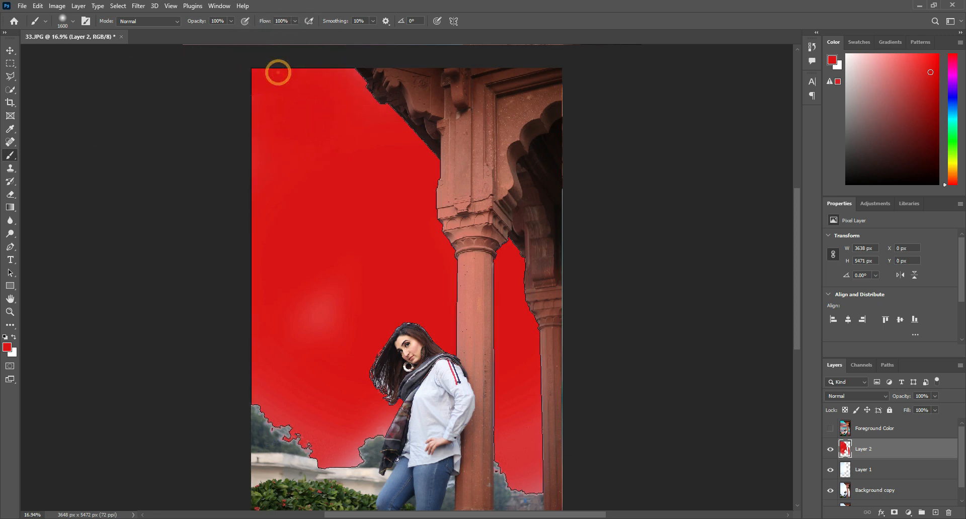
pyautogui.click(11, 63)
pyautogui.click(356, 169)
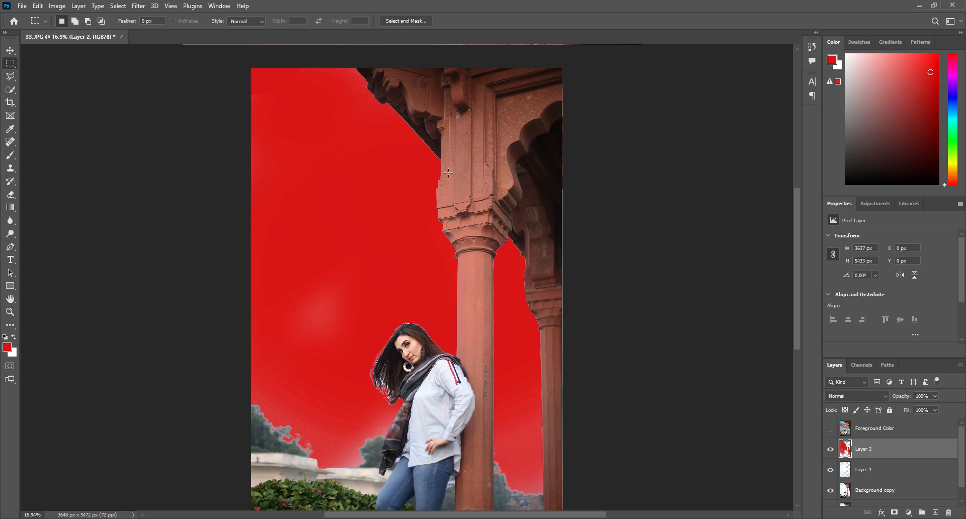
# - Set the red sky layer's blend mode to Subtract and its opacity to 61%
pyautogui.click(859, 397)
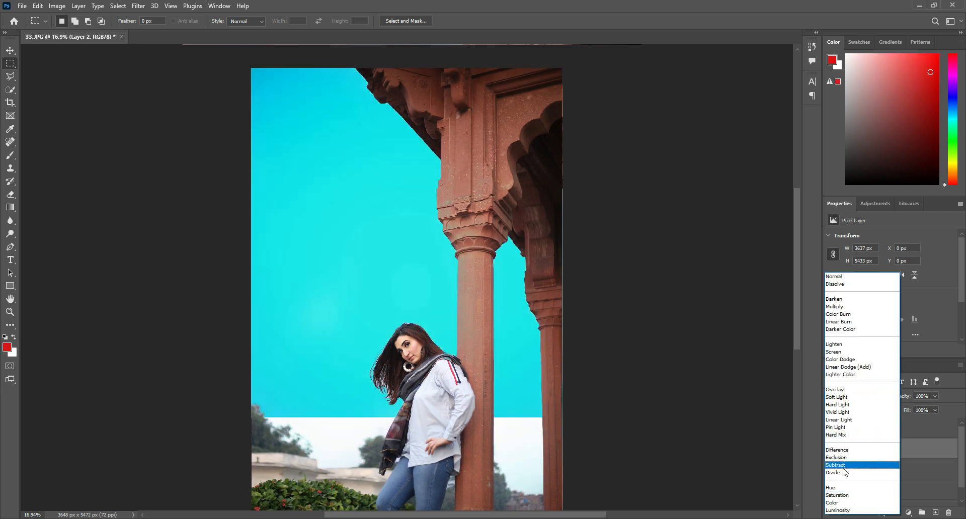
pyautogui.click(844, 466)
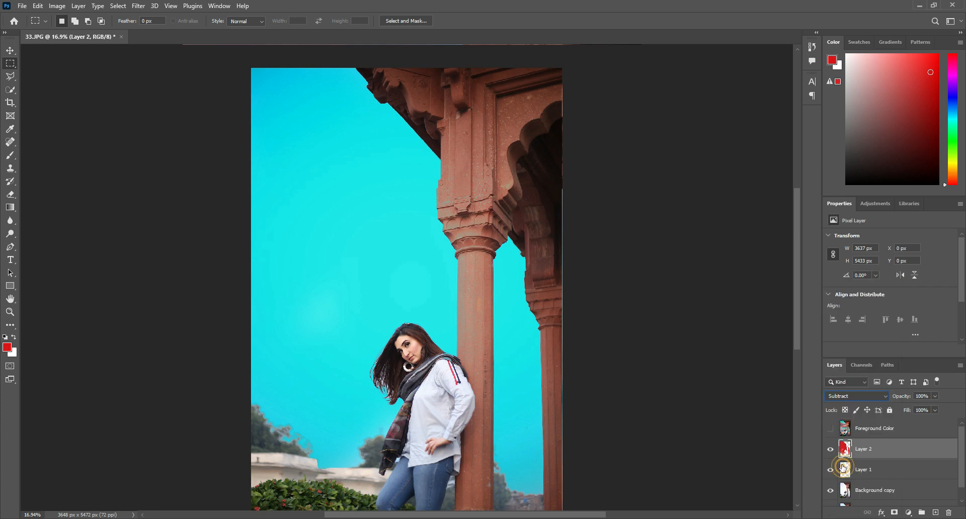
pyautogui.moveTo(935, 397); pyautogui.dragTo(917, 409)
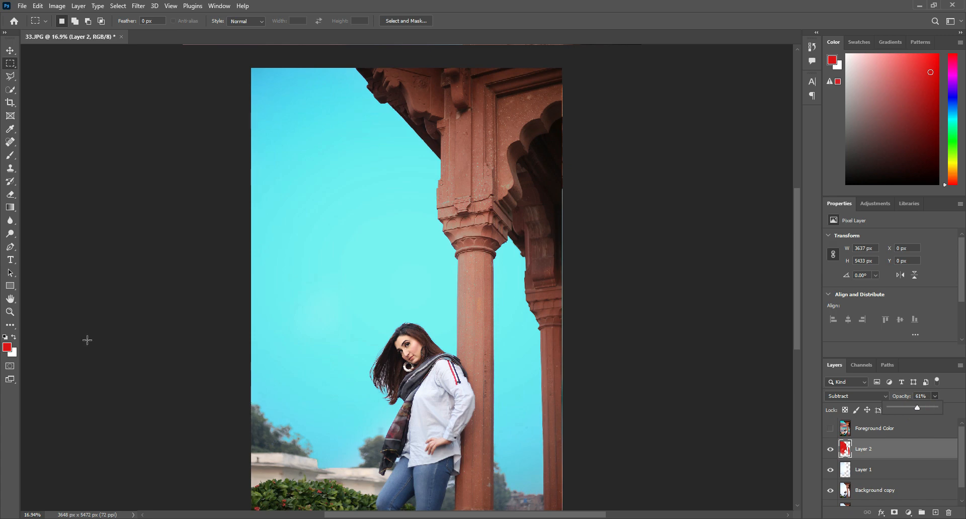
# - Hide Layer 1 and toggle the visibility of Layer 2 to compare the sky with and without the Subtract color
pyautogui.click(10, 312)
pyautogui.scroll(-1, 476, 350)
pyautogui.scroll(1, 476, 351)
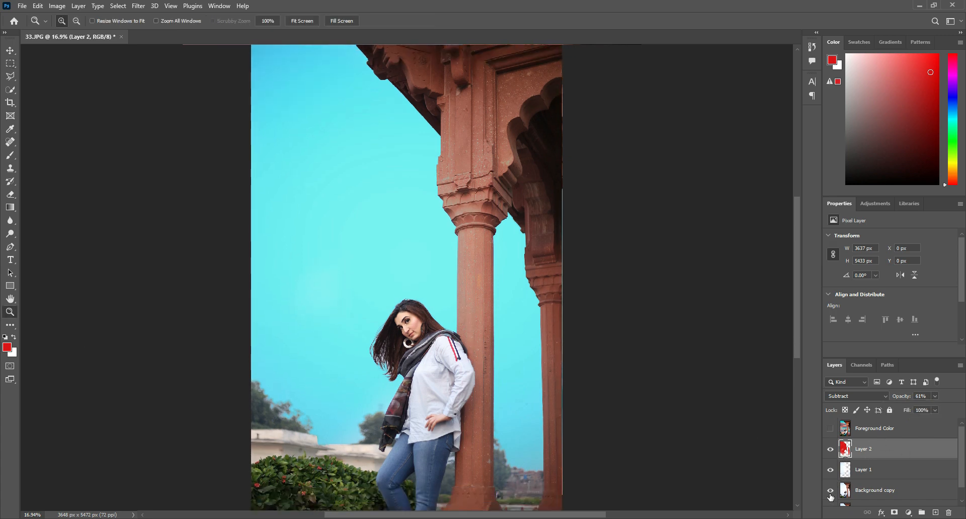
pyautogui.click(831, 470)
pyautogui.click(830, 493)
pyautogui.click(831, 449)
pyautogui.click(831, 451)
pyautogui.click(831, 451)
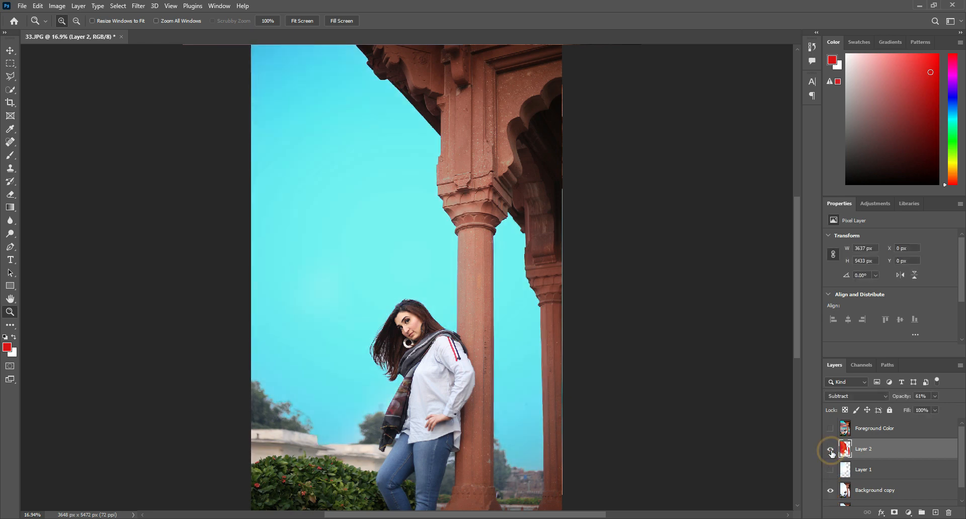
pyautogui.click(377, 229)
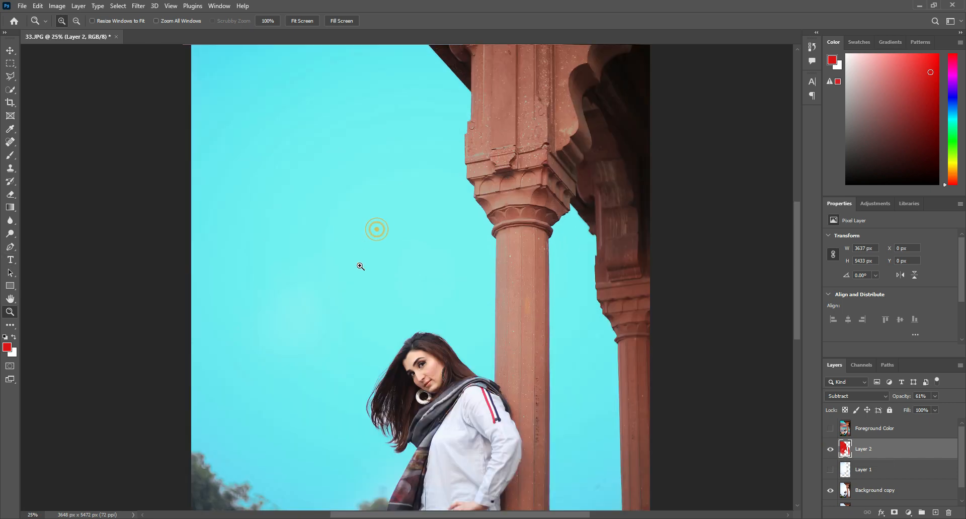
# - Merge the visible layers into one Background layer and open it in the Camera Raw Filter
pyautogui.keyDown('alt'); pyautogui.click(388, 247); pyautogui.keyUp('alt')
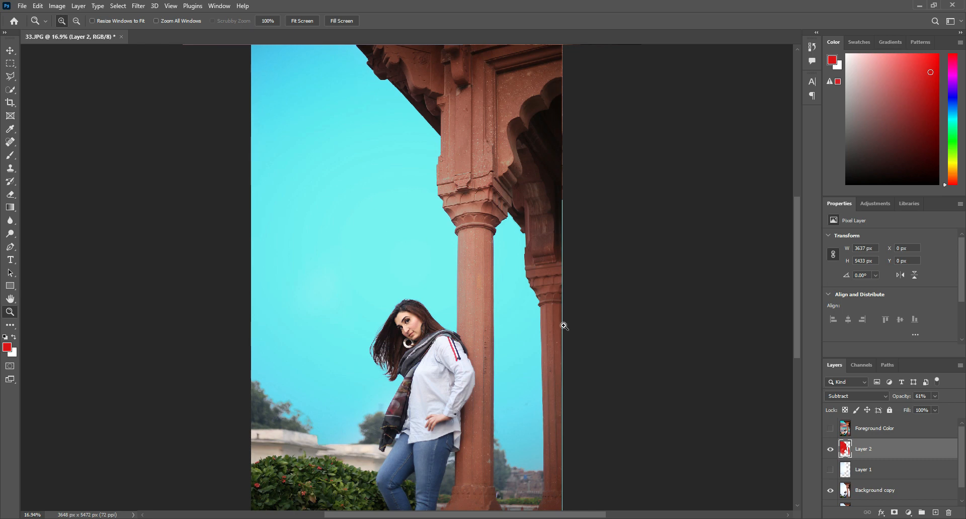
pyautogui.hotkey('ctrl', 'shift', 'e')
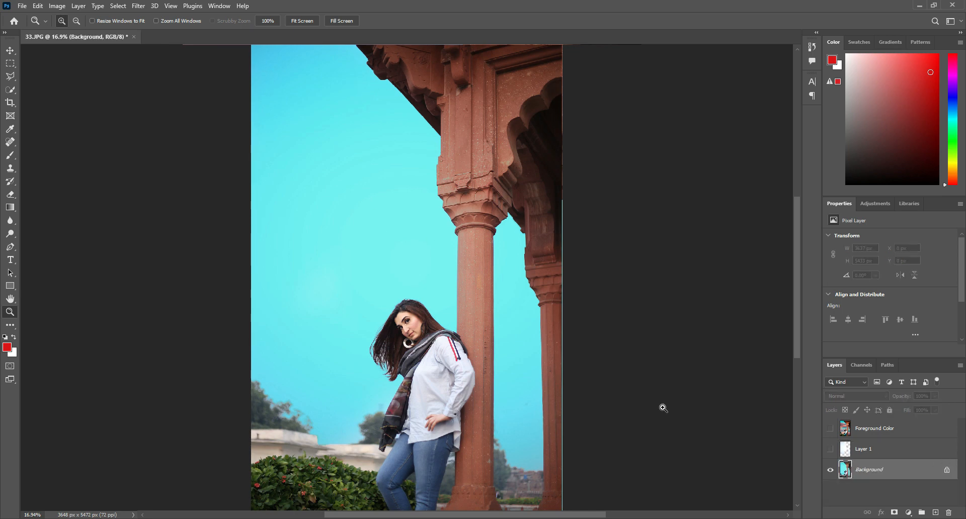
pyautogui.click(137, 6)
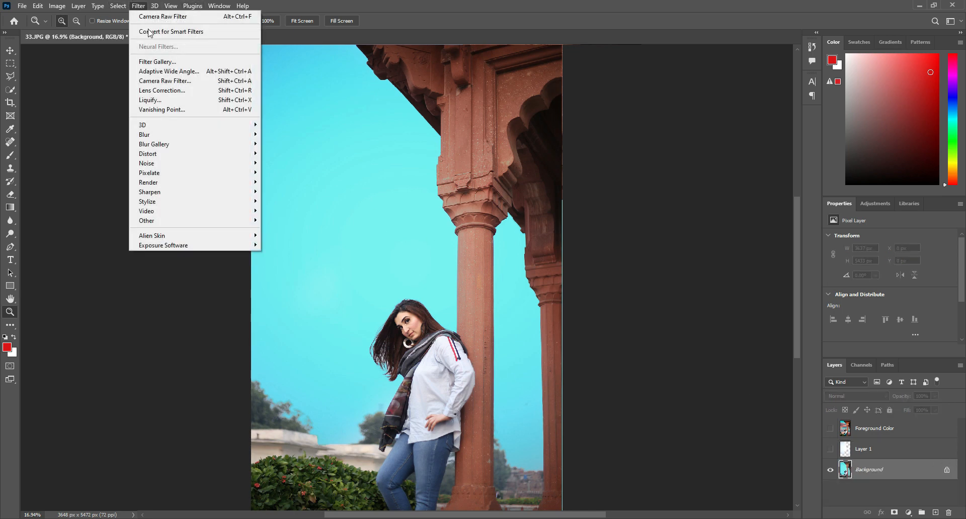
pyautogui.click(161, 81)
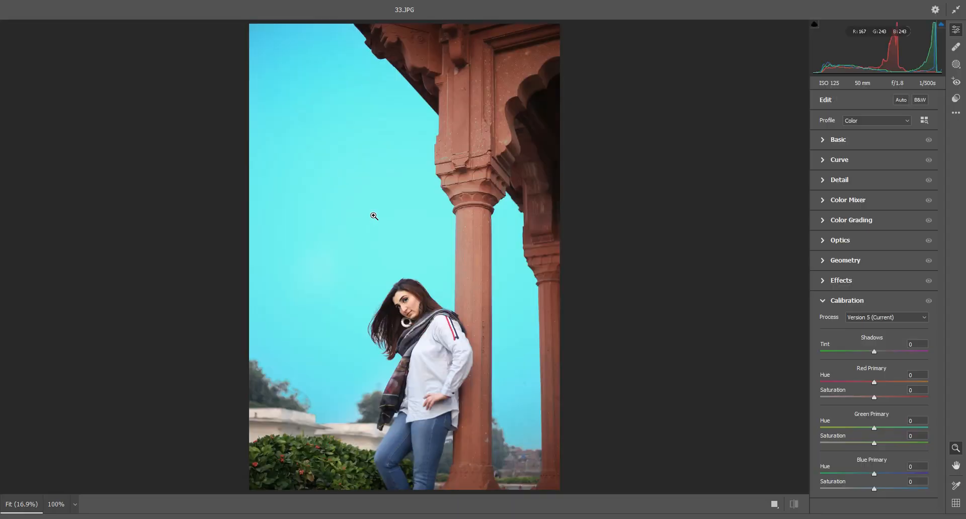
# - Set Contrast +20, Highlights -28, Shadows +30, Blacks -25, Texture +15, Clarity +15 and Vibrance +37 in the Basic adjustments
pyautogui.click(858, 140)
pyautogui.moveTo(878, 334); pyautogui.dragTo(882, 334)
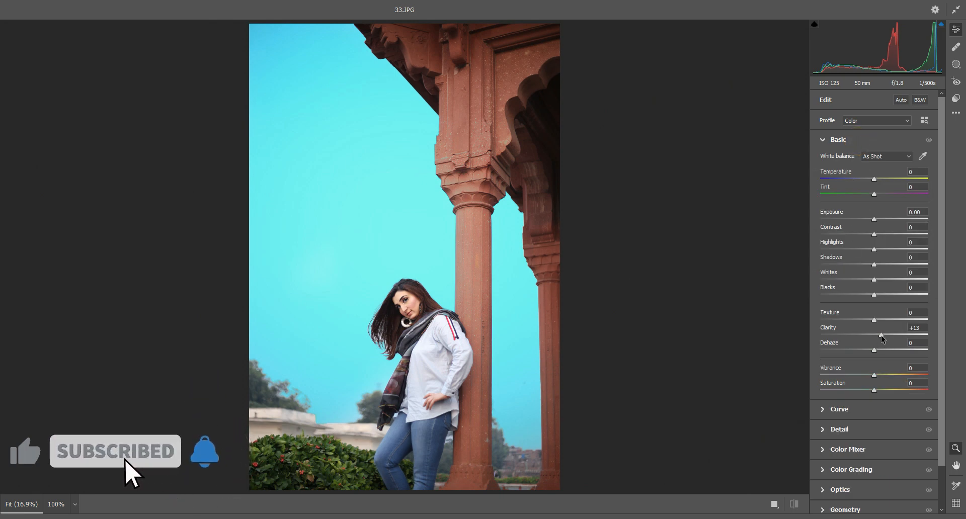
pyautogui.moveTo(880, 375); pyautogui.dragTo(894, 375)
pyautogui.moveTo(874, 249)
pyautogui.mouseDown()
pyautogui.moveTo(860, 250)
pyautogui.moveTo(890, 264)
pyautogui.moveTo(885, 235)
pyautogui.mouseUp()
pyautogui.moveTo(874, 294); pyautogui.dragTo(860, 295)
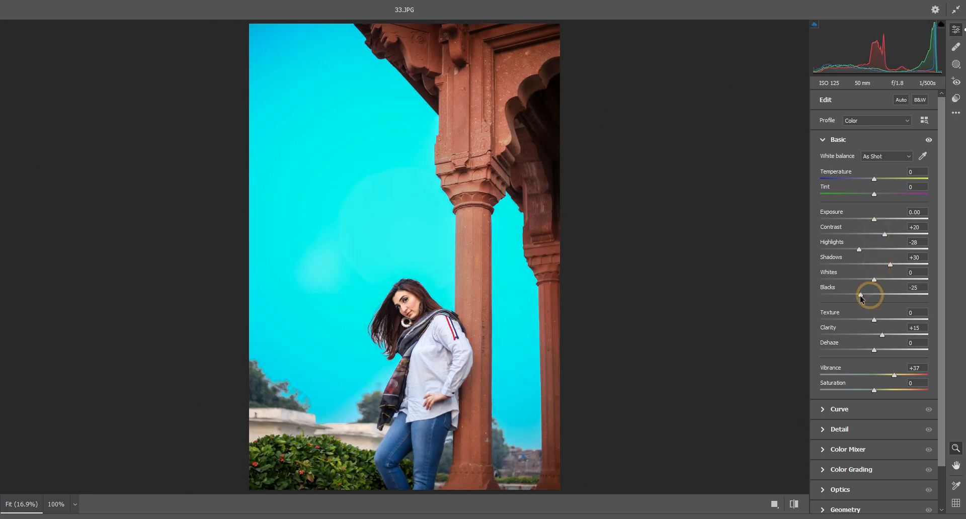
# - In the Color Mixer, set the Blues saturation to +70 and the Blues hue to -23
pyautogui.scroll(-2, 868, 339)
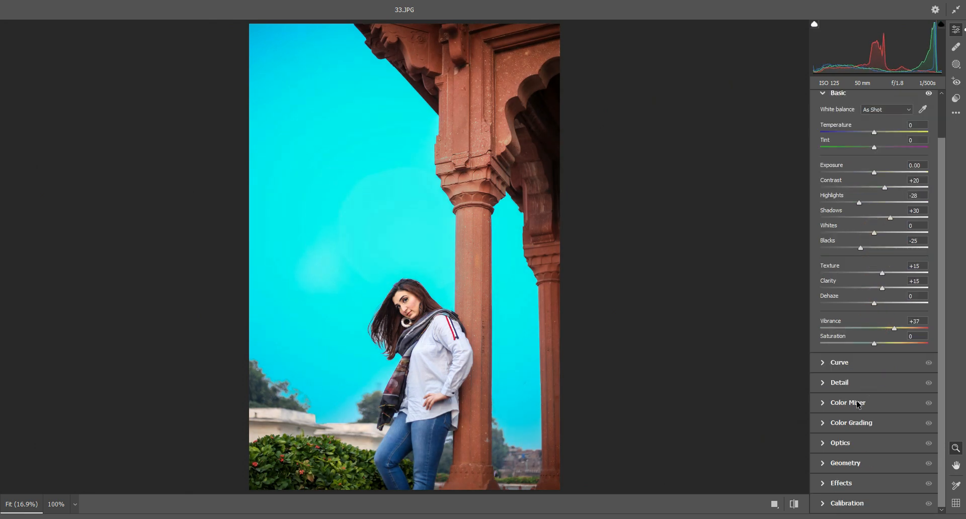
pyautogui.click(858, 401)
pyautogui.click(852, 232)
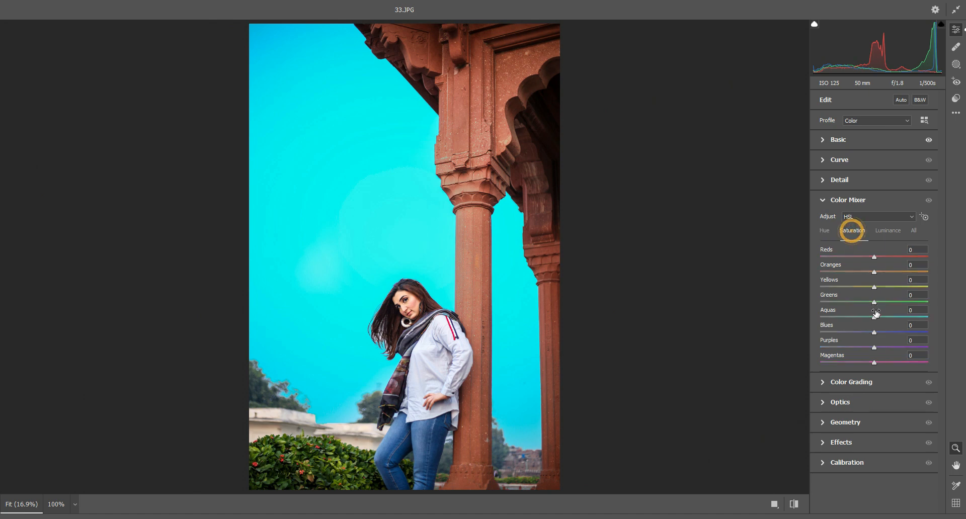
pyautogui.moveTo(874, 332); pyautogui.dragTo(912, 332)
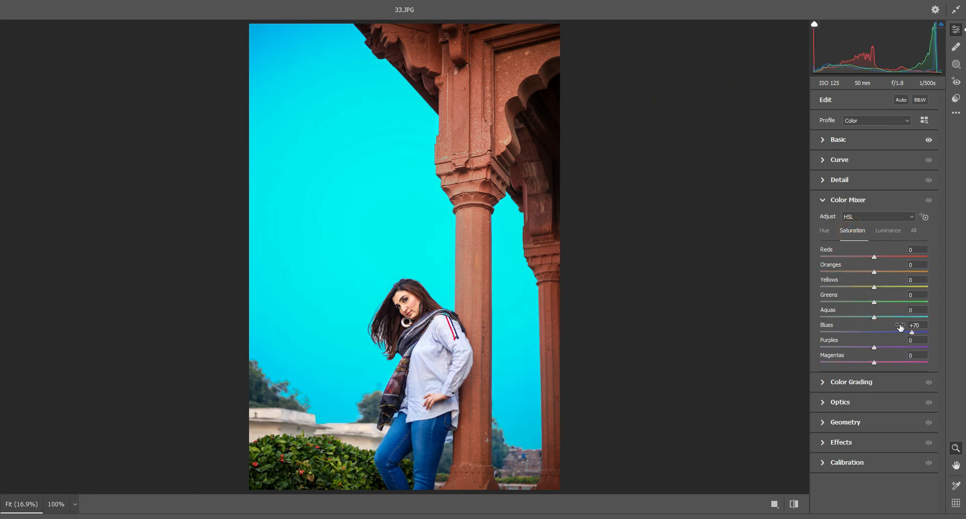
pyautogui.click(825, 231)
pyautogui.moveTo(874, 332); pyautogui.dragTo(861, 336)
pyautogui.click(857, 230)
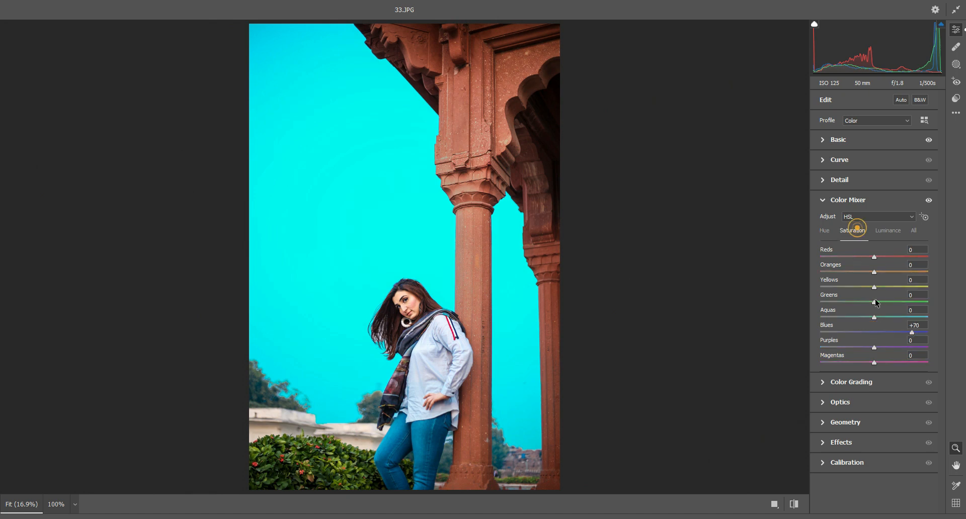
# - Try the Aquas hue at -100 and +100, and compare the sky with the unfiltered image
pyautogui.click(825, 230)
pyautogui.moveTo(871, 317); pyautogui.dragTo(809, 318)
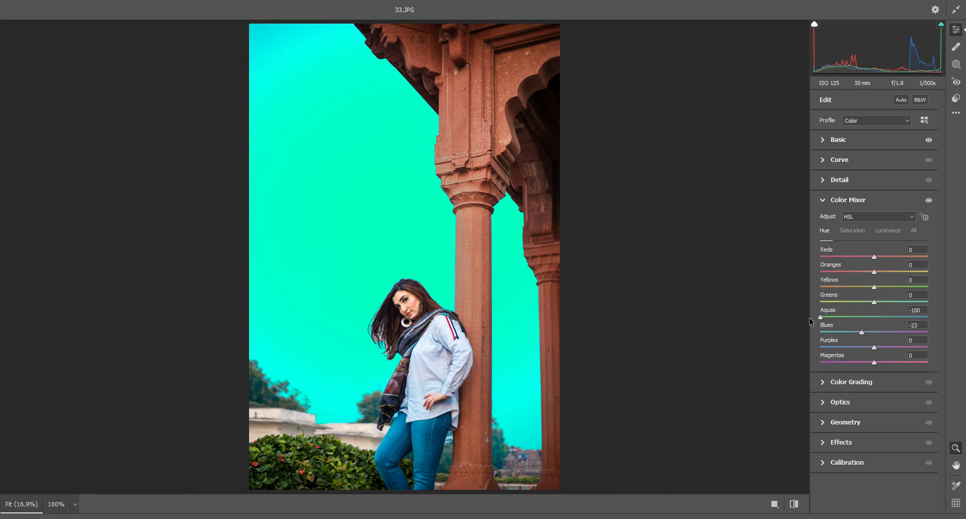
pyautogui.moveTo(811, 322); pyautogui.dragTo(949, 320)
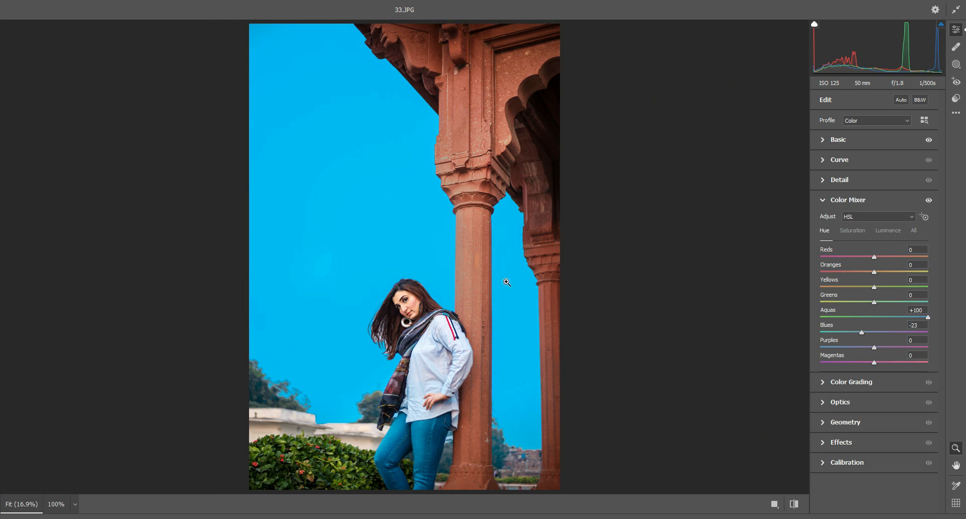
pyautogui.press('\\')
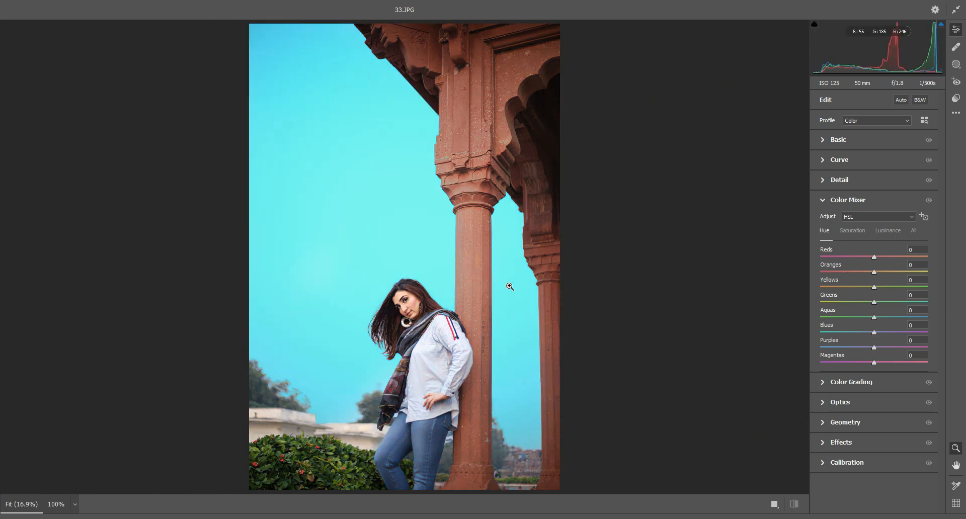
pyautogui.press('\\')
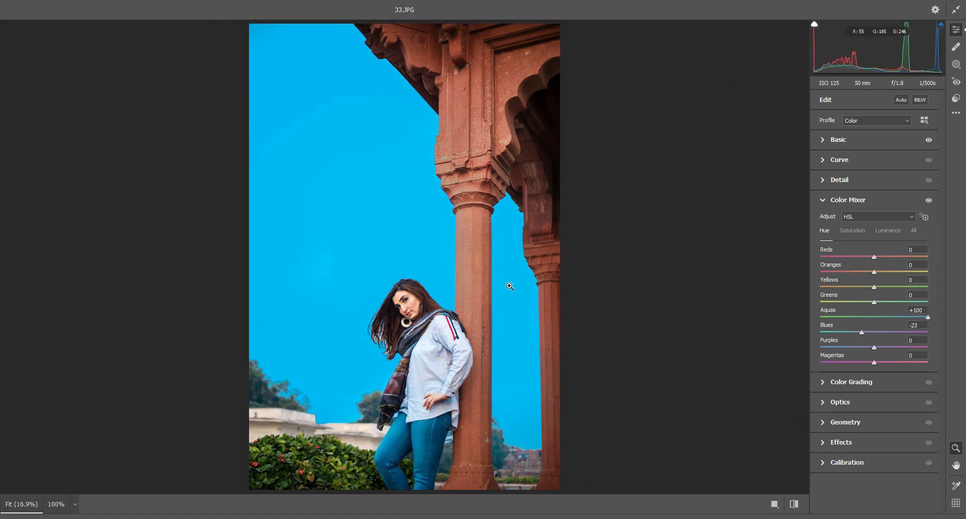
# - Set the Aquas hue to -100 and compare the recolored sky with the unfiltered image
pyautogui.click(871, 317)
pyautogui.moveTo(871, 317); pyautogui.dragTo(821, 317)
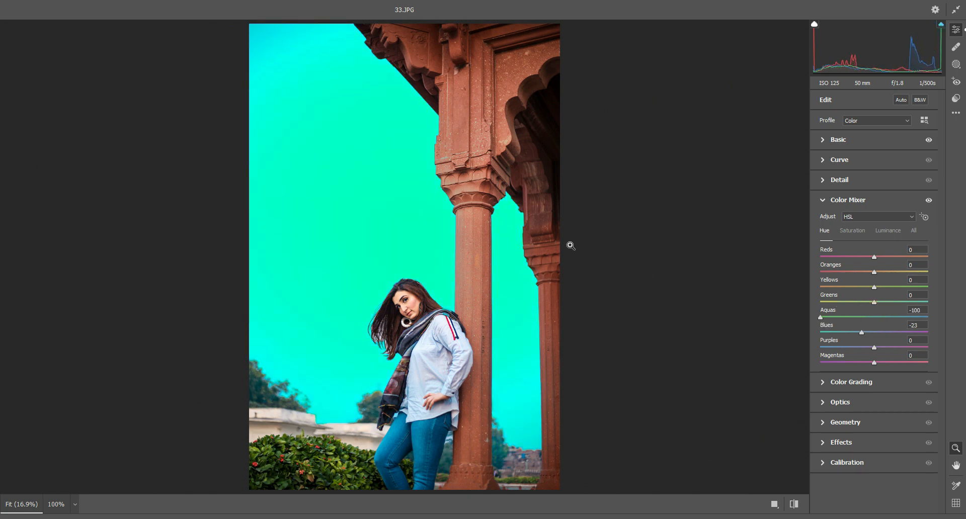
pyautogui.press('\\')
pyautogui.press('\\')
# - Darken the edges of the photo with a Vignetting value of -21 in the Effects settings
pyautogui.scroll(-2, 738, 250)
pyautogui.scroll(1, 631, 260)
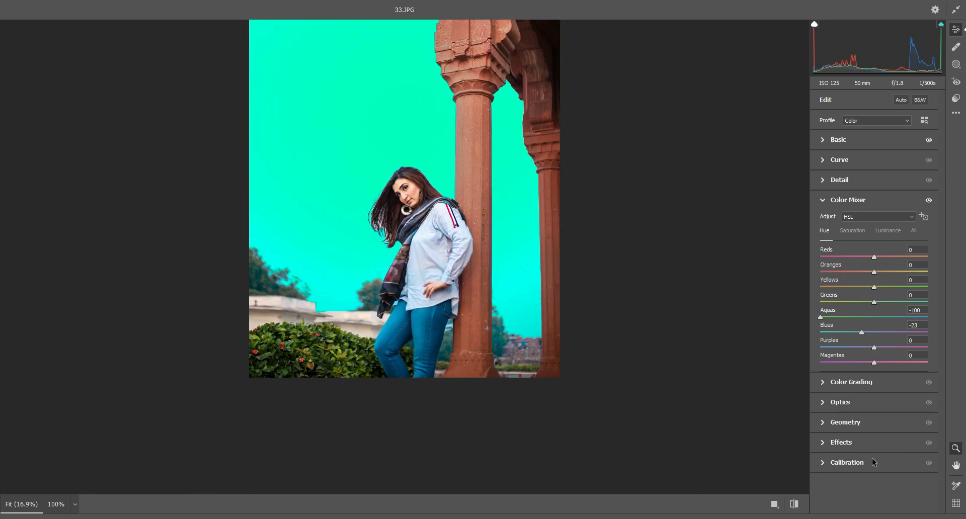
pyautogui.click(849, 443)
pyautogui.click(861, 324)
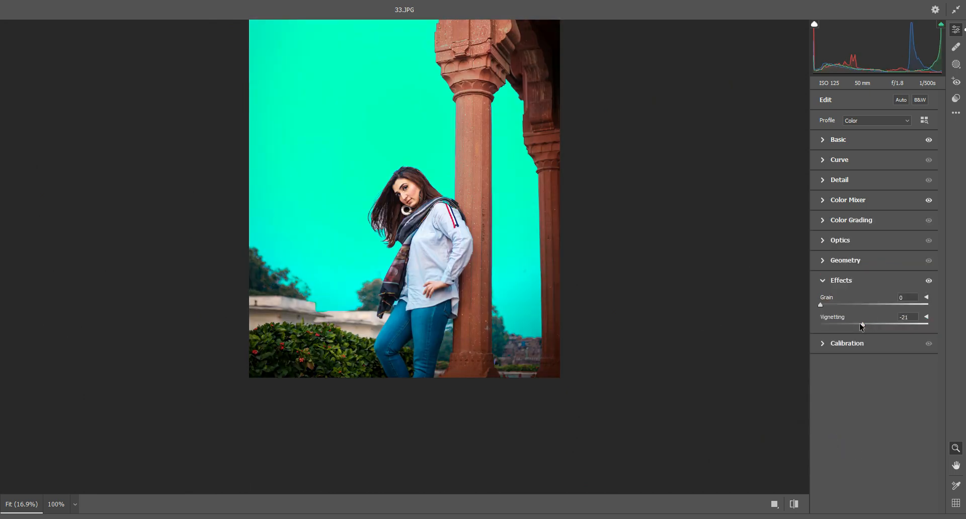
# - Set the Calibration saturation to +10 for Red Primary, +9 for Green Primary and +16 for Blue Primary, and apply the filter
pyautogui.click(854, 347)
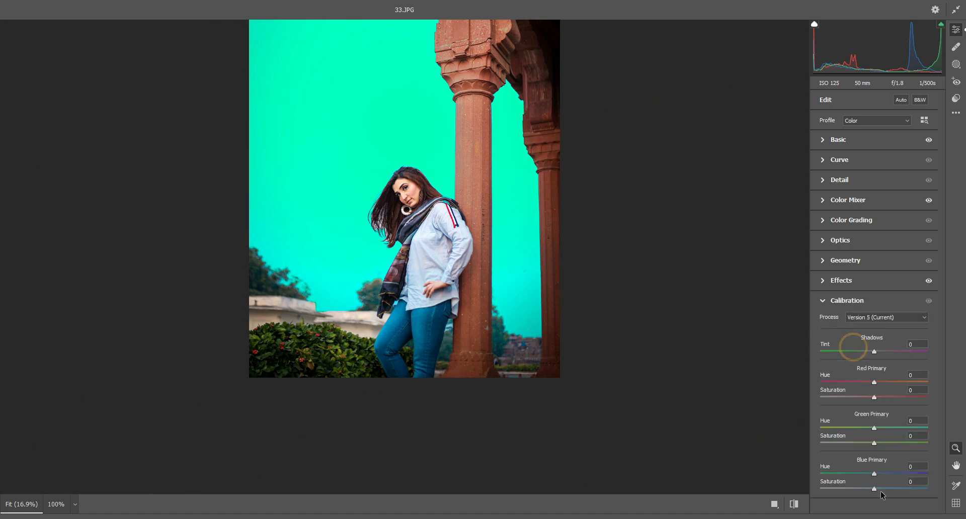
pyautogui.moveTo(880, 489); pyautogui.dragTo(882, 488)
pyautogui.click(880, 398)
pyautogui.scroll(2, 603, 363)
pyautogui.scroll(-1, 593, 364)
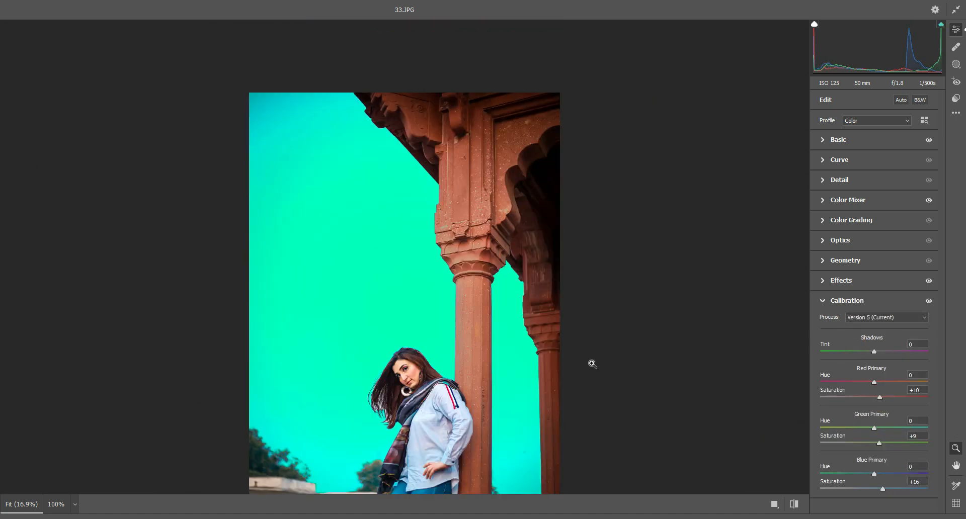
pyautogui.press('Return')
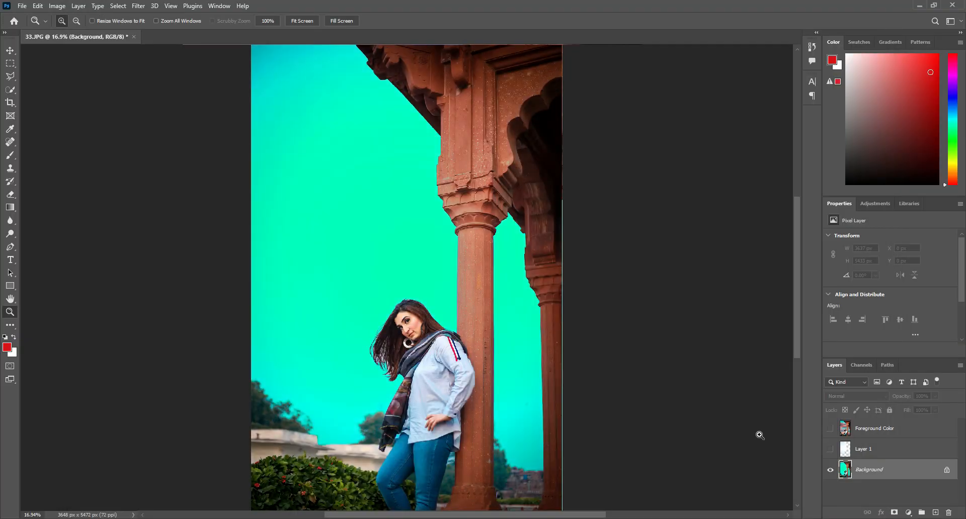
# - Inspect the graded portrait up close, and show the Foreground Color layer to view the version with the cloudy sky
pyautogui.click(551, 238)
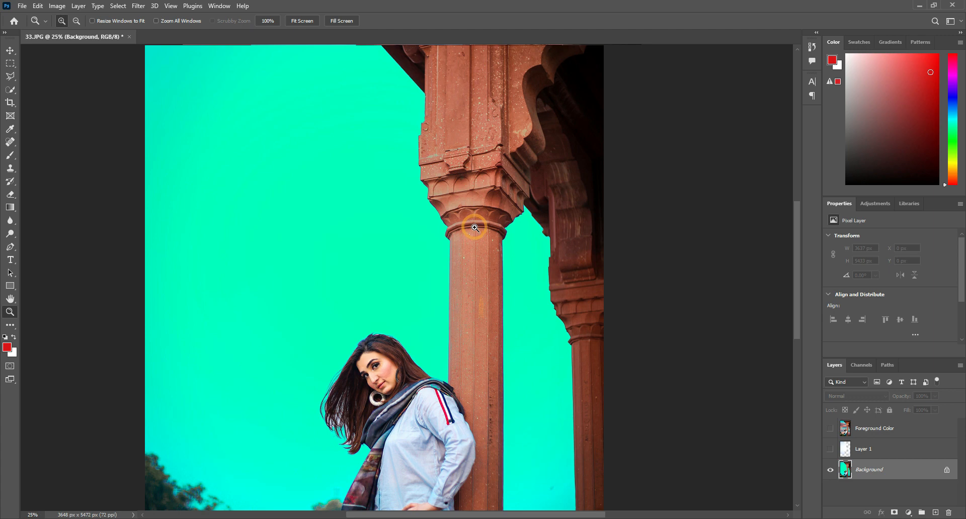
pyautogui.scroll(-3, 420, 276)
pyautogui.scroll(-2, 415, 291)
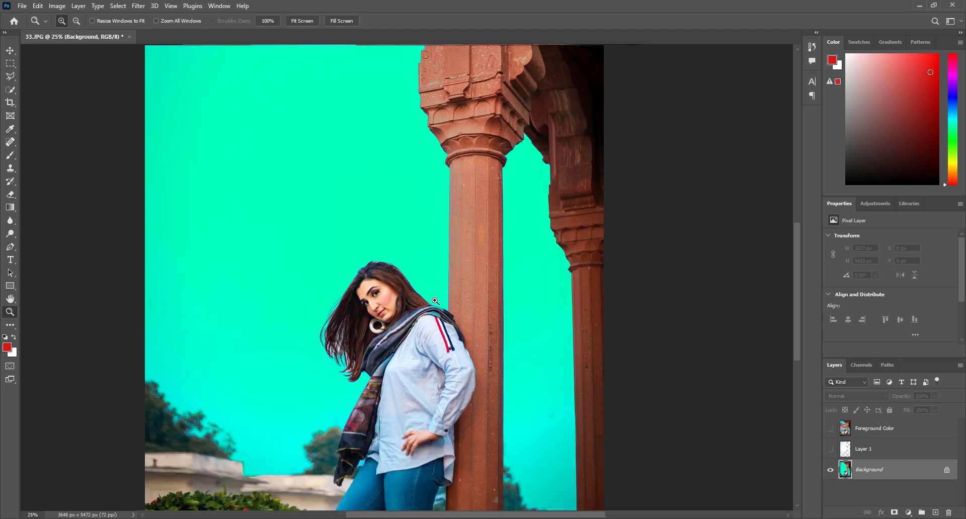
pyautogui.click(830, 429)
pyautogui.keyDown('alt'); pyautogui.click(482, 261); pyautogui.keyUp('alt')
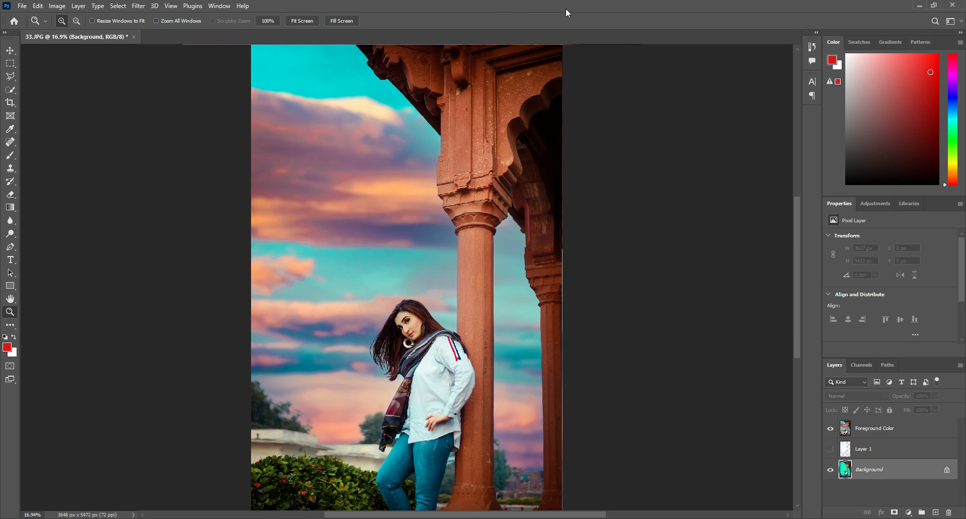
# - Shrink the Photoshop window, reposition it on the desktop and extend its height to make room for the original photo
pyautogui.doubleClick(565, 8)
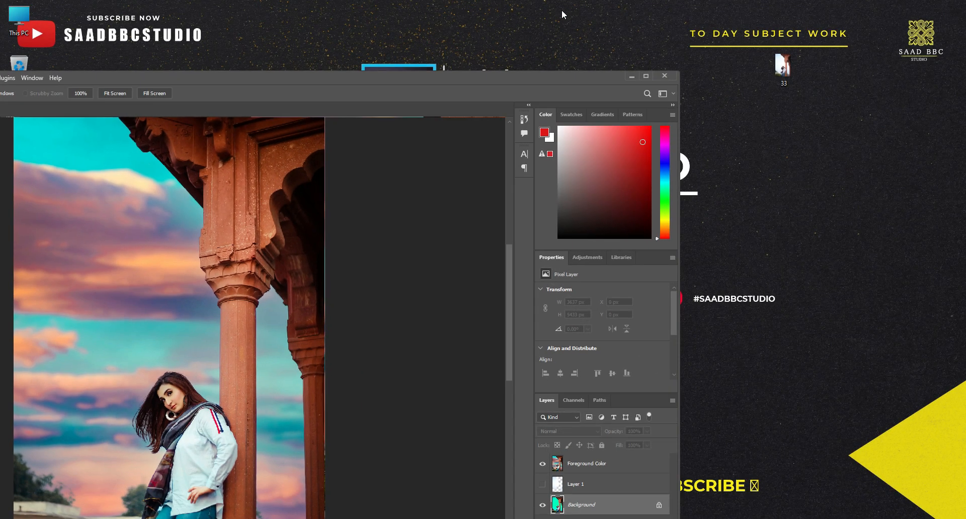
pyautogui.moveTo(680, 77); pyautogui.dragTo(367, 146)
pyautogui.moveTo(212, 156); pyautogui.dragTo(382, 22)
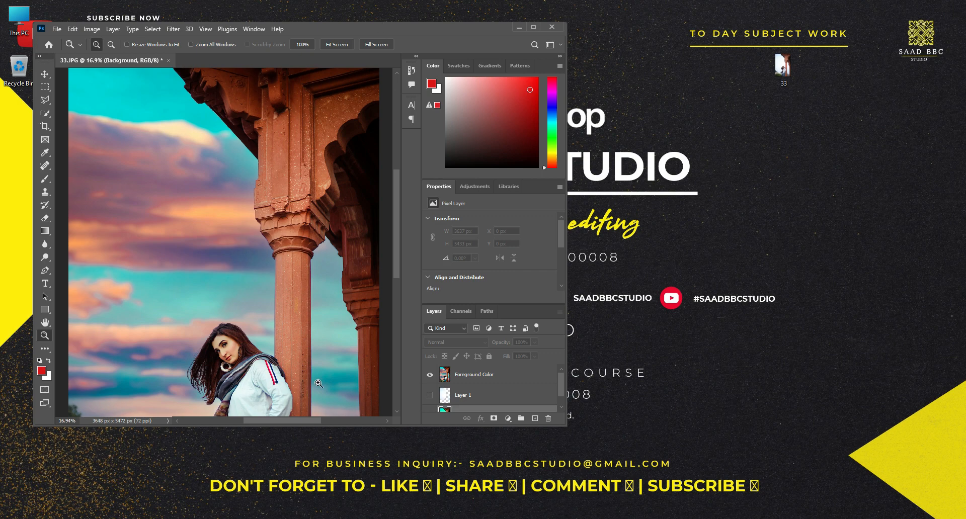
pyautogui.moveTo(327, 425); pyautogui.dragTo(328, 516)
pyautogui.scroll(-1, 353, 368)
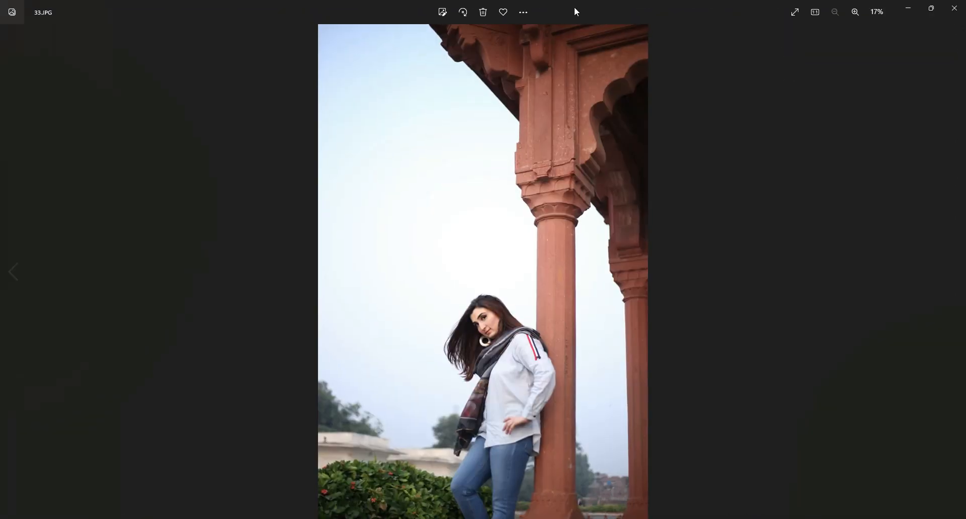
pyautogui.moveTo(575, 7); pyautogui.dragTo(690, 45)
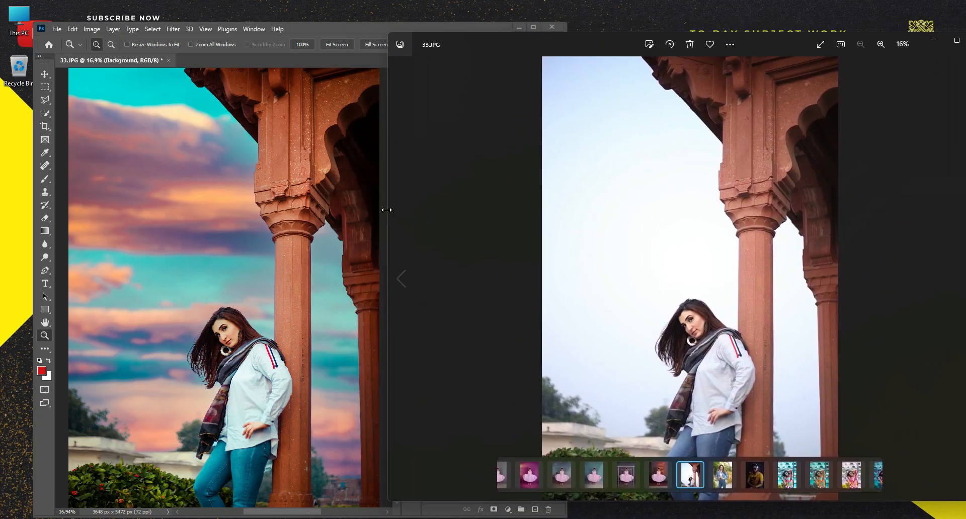
pyautogui.press('Left')
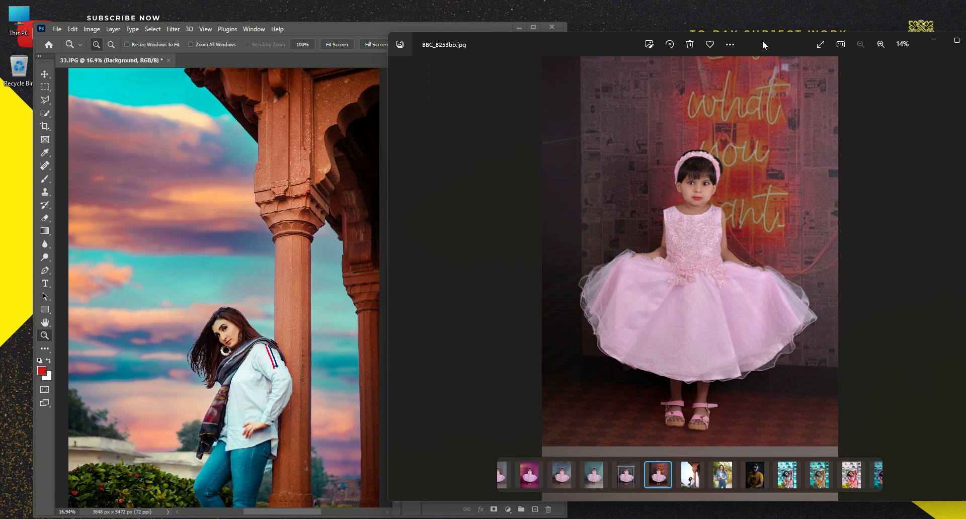
pyautogui.moveTo(762, 40); pyautogui.dragTo(652, 115)
pyautogui.click(870, 114)
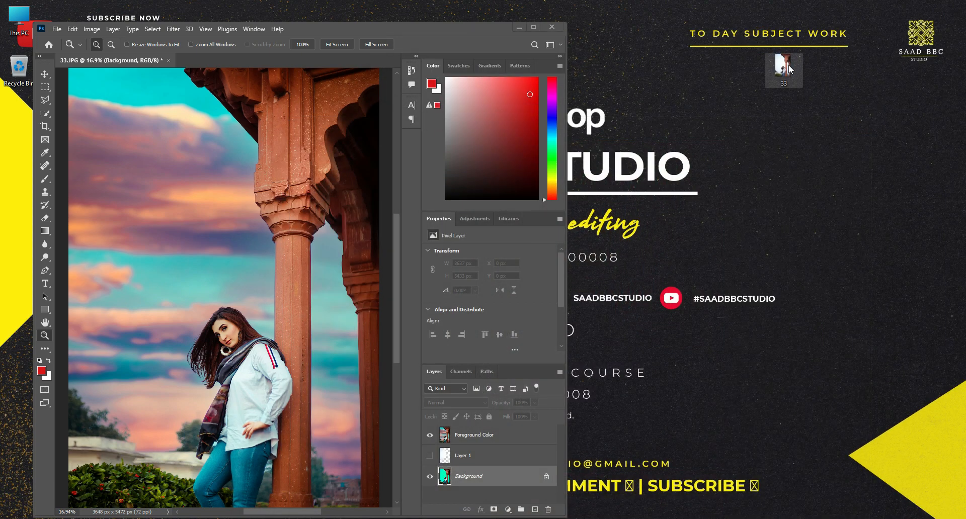
# - Open the original photo 33 from the desktop and arrange it beside the Photoshop window for a before-and-after comparison
pyautogui.doubleClick(783, 65)
pyautogui.moveTo(664, 50); pyautogui.dragTo(751, 49)
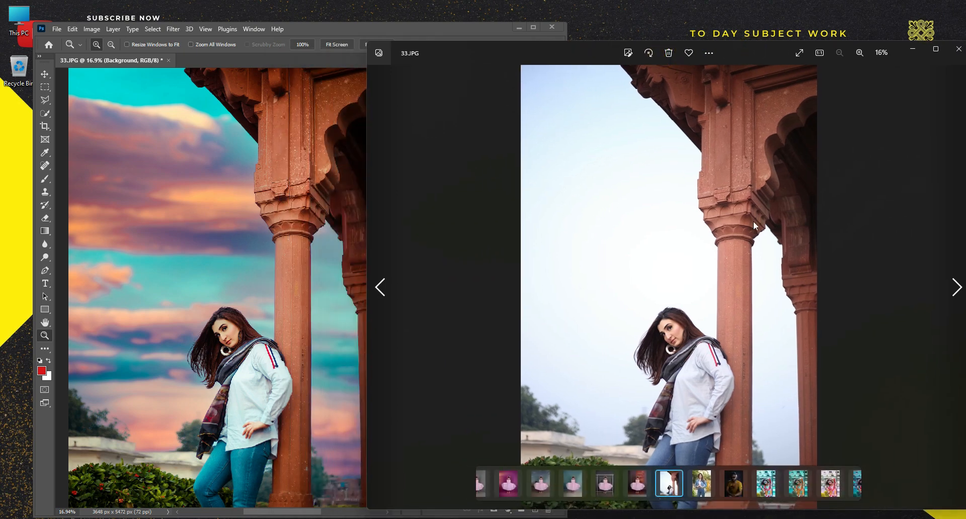
pyautogui.click(739, 221)
pyautogui.click(388, 28)
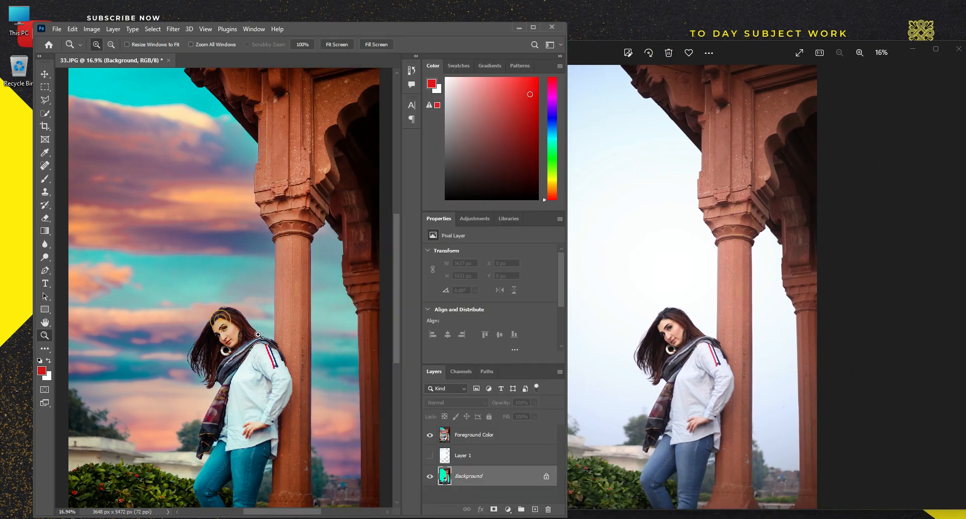
pyautogui.moveTo(418, 28); pyautogui.dragTo(363, 35)
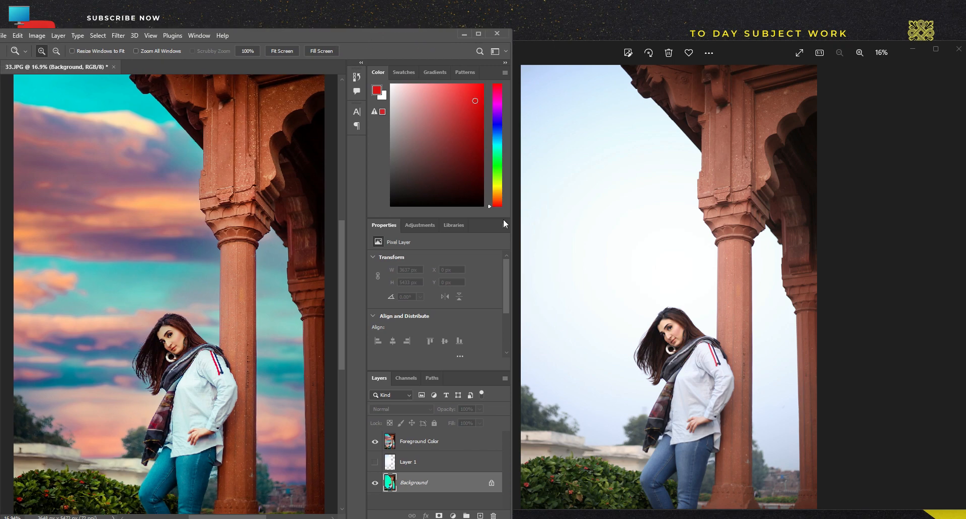
# - Maximize the Photoshop window and toggle the Foreground Color layer off to compare the cloudy sky with the turquoise one
pyautogui.doubleClick(429, 33)
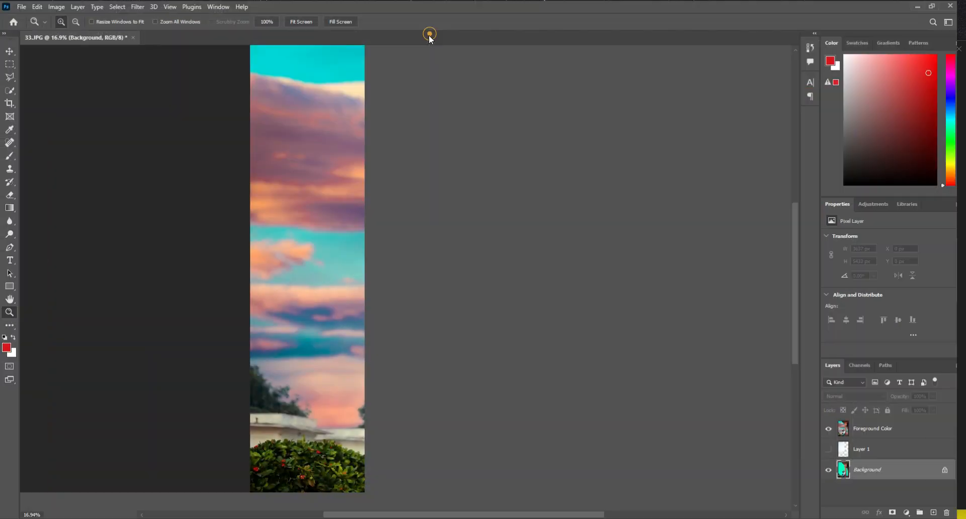
pyautogui.click(831, 429)
pyautogui.click(831, 430)
pyautogui.click(832, 430)
pyautogui.scroll(-2, 466, 274)
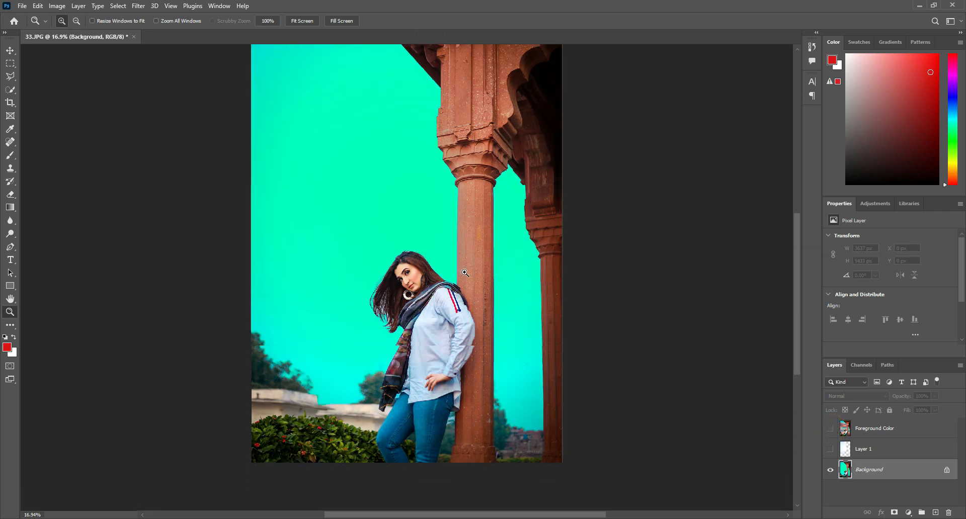
pyautogui.scroll(3, 454, 293)
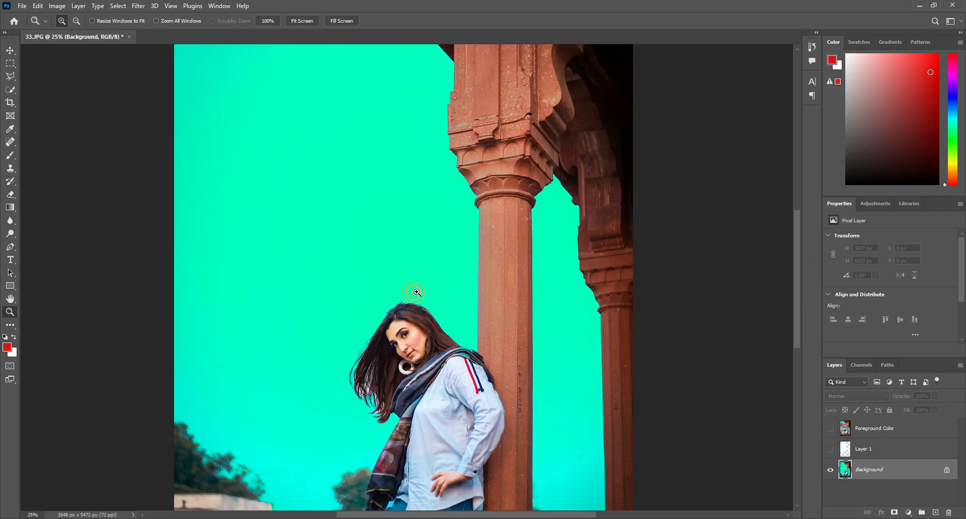
# - Inspect the turquoise-sky portrait as a whole and up close around the face and upper body
pyautogui.scroll(-2, 428, 282)
pyautogui.rightClick(459, 255)
pyautogui.click(468, 255)
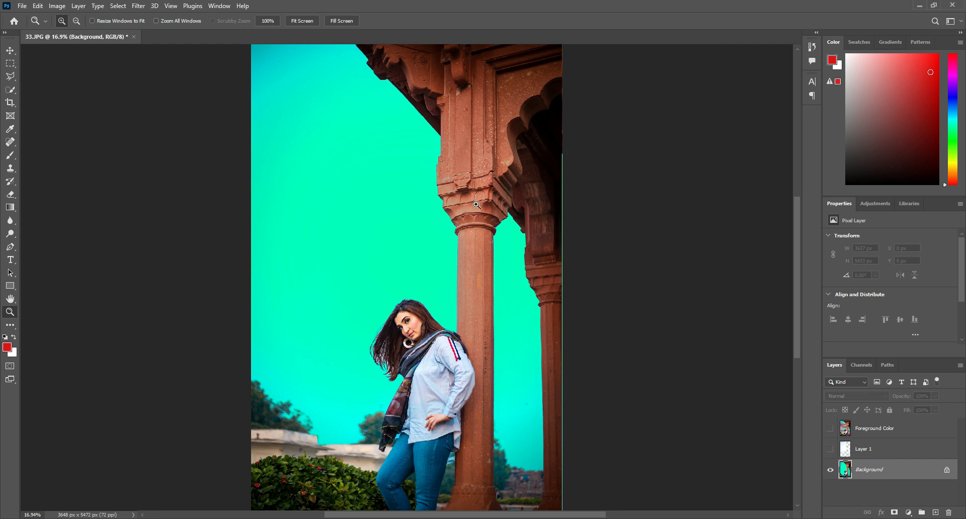
pyautogui.click(407, 354)
pyautogui.click(407, 354)
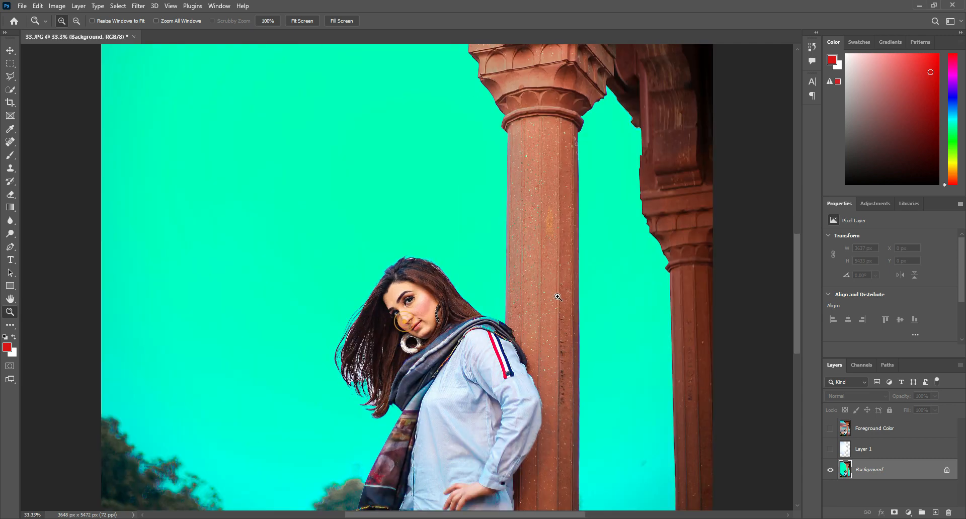
pyautogui.keyDown('alt'); pyautogui.click(565, 272); pyautogui.keyUp('alt')
pyautogui.rightClick(457, 257)
pyautogui.click(465, 262)
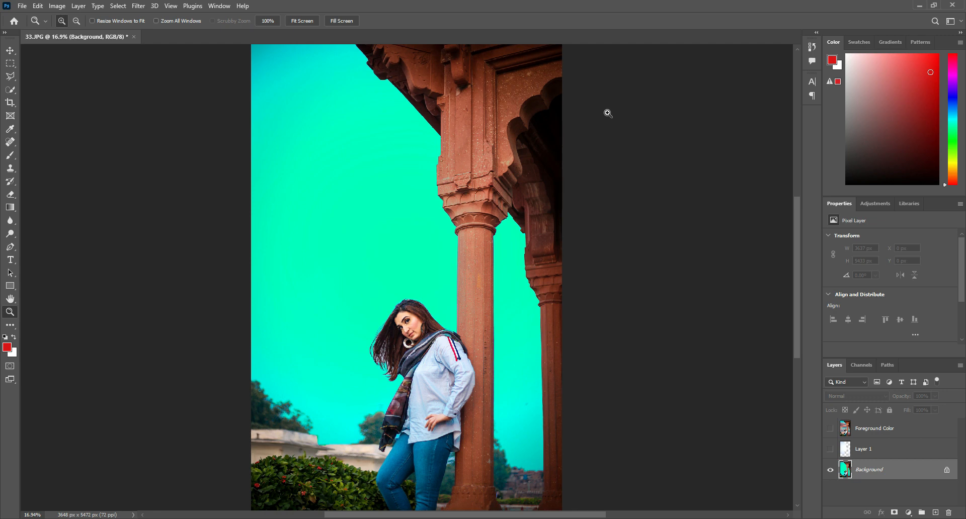
# - Show and select the Foreground Color layer with the cloudy sky, and open the options for saving a copy
pyautogui.click(831, 431)
pyautogui.click(844, 432)
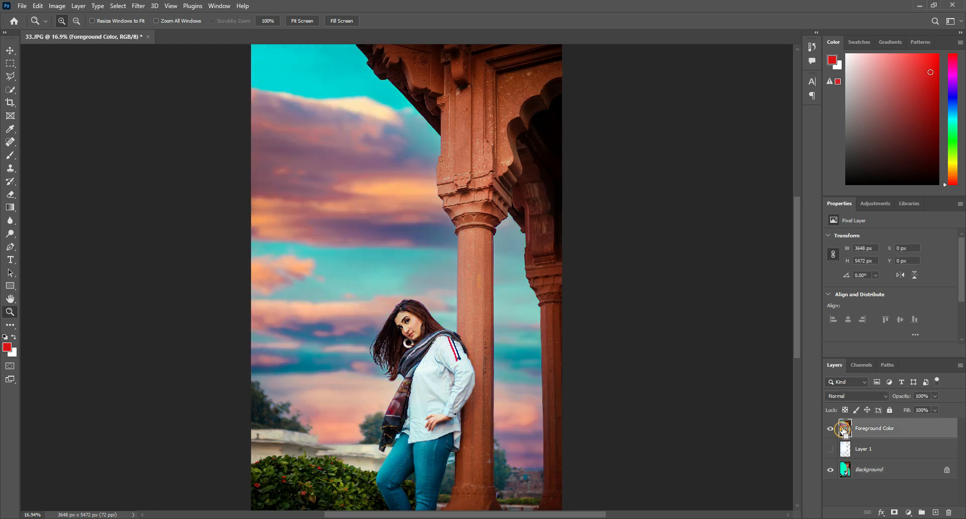
pyautogui.hotkey('ctrl', 'shift', 's')
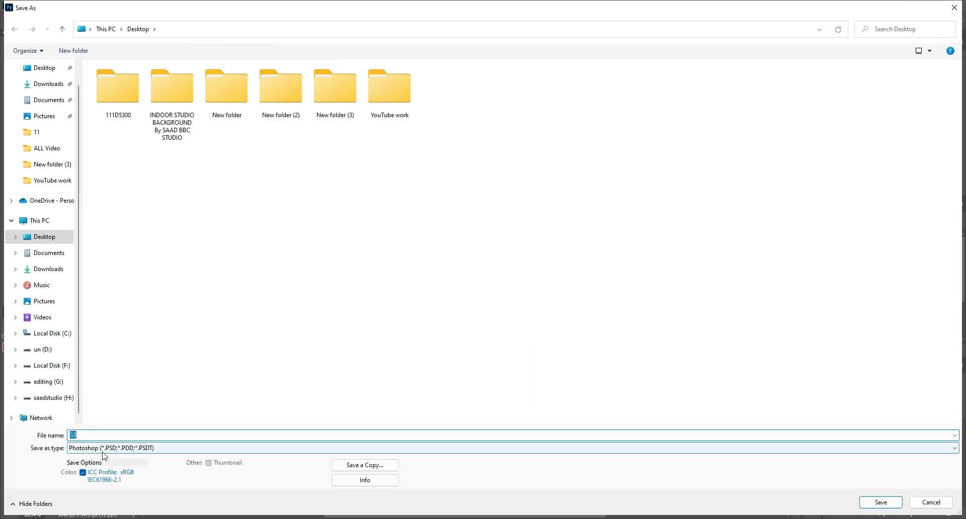
pyautogui.click(102, 448)
pyautogui.click(156, 383)
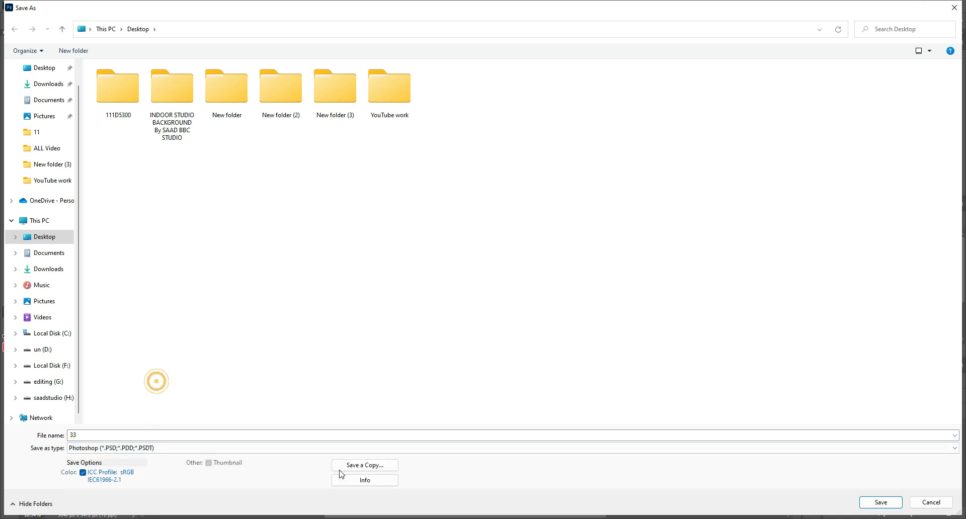
pyautogui.click(361, 465)
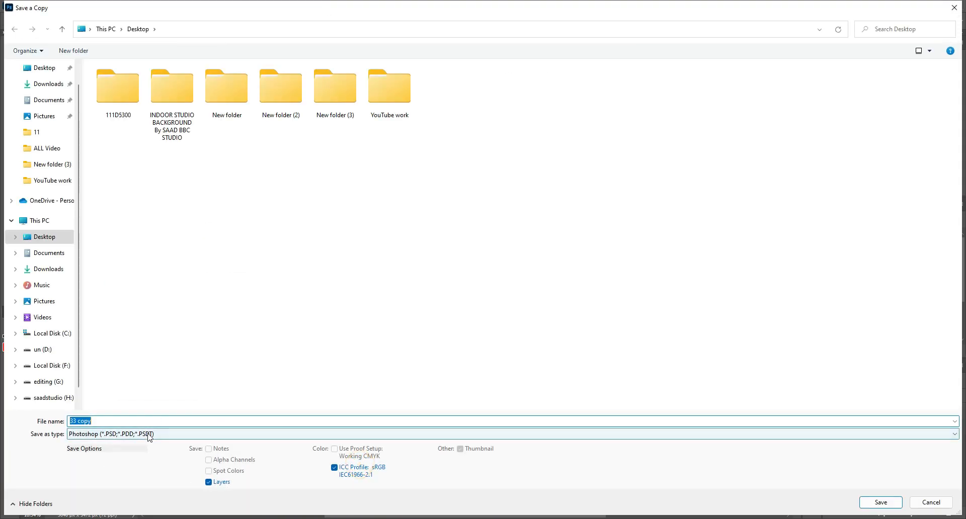
# - Save the cloudy-sky copy to the Desktop as a JPEG named 33 copysa, at Maximum quality 12
pyautogui.click(145, 435)
pyautogui.click(146, 326)
pyautogui.click(36, 237)
pyautogui.click(106, 421)
pyautogui.click(113, 422)
pyautogui.write('sa')
pyautogui.click(881, 502)
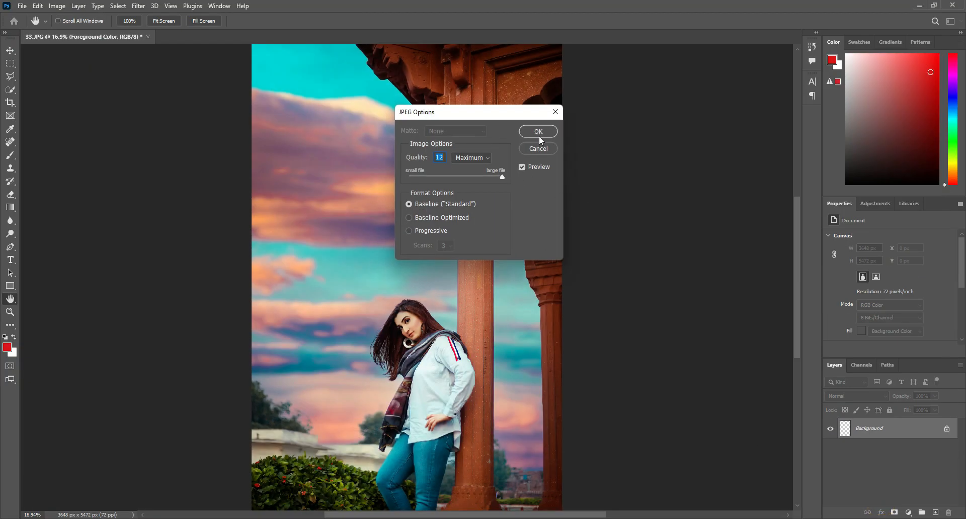
pyautogui.click(538, 132)
# - Hide the Foreground Color layer, select the Background layer, and start saving a copy of the turquoise-sky version
pyautogui.click(831, 429)
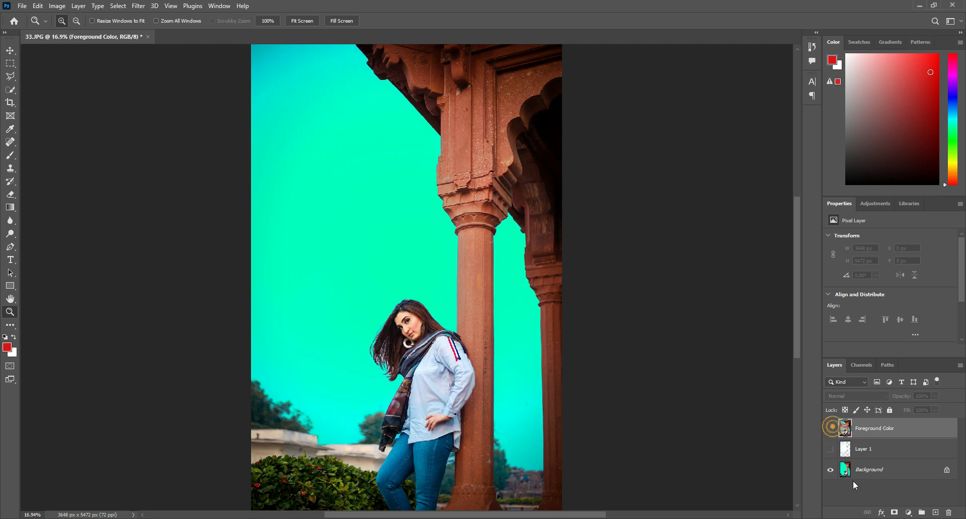
pyautogui.click(854, 470)
pyautogui.hotkey('ctrl', 'shift', 's')
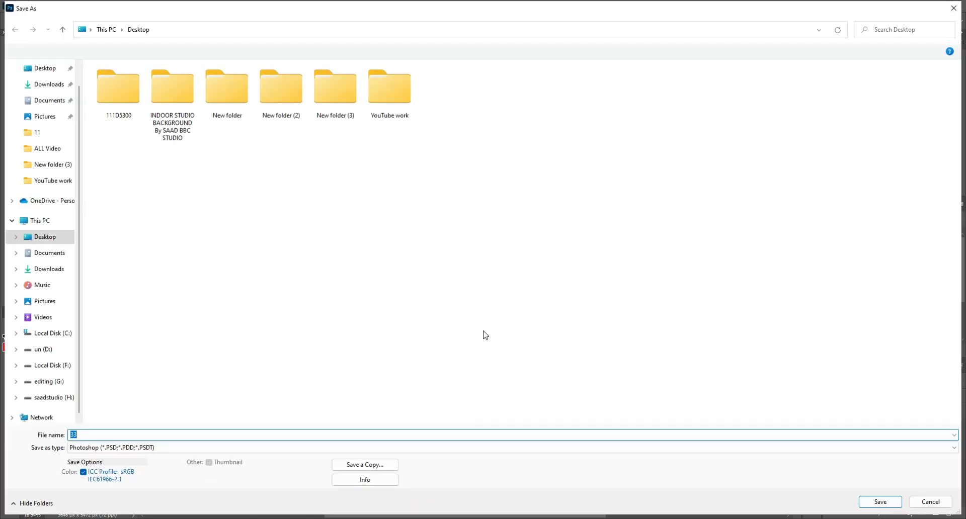
pyautogui.click(372, 465)
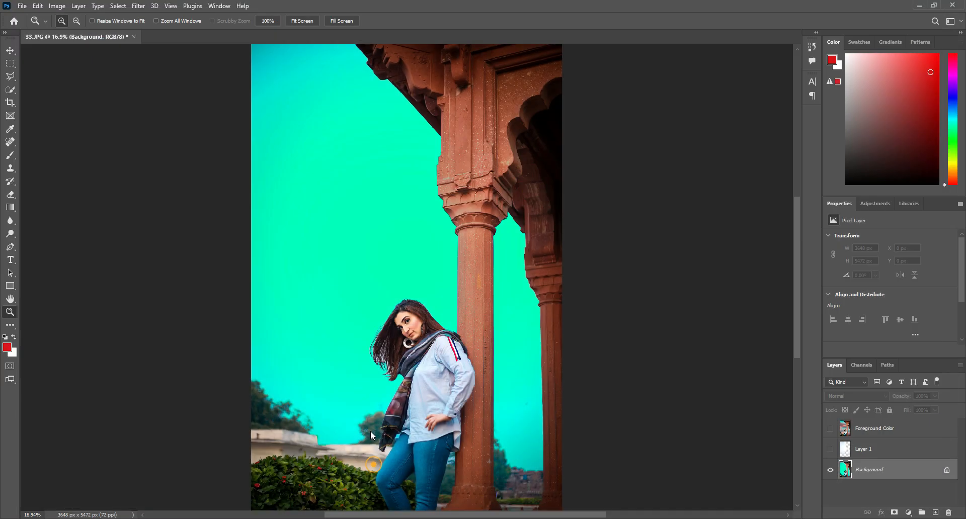
# - Save the turquoise-sky copy to the Desktop as a JPEG named 33 copysas, at Maximum quality 12
pyautogui.click(195, 434)
pyautogui.click(104, 322)
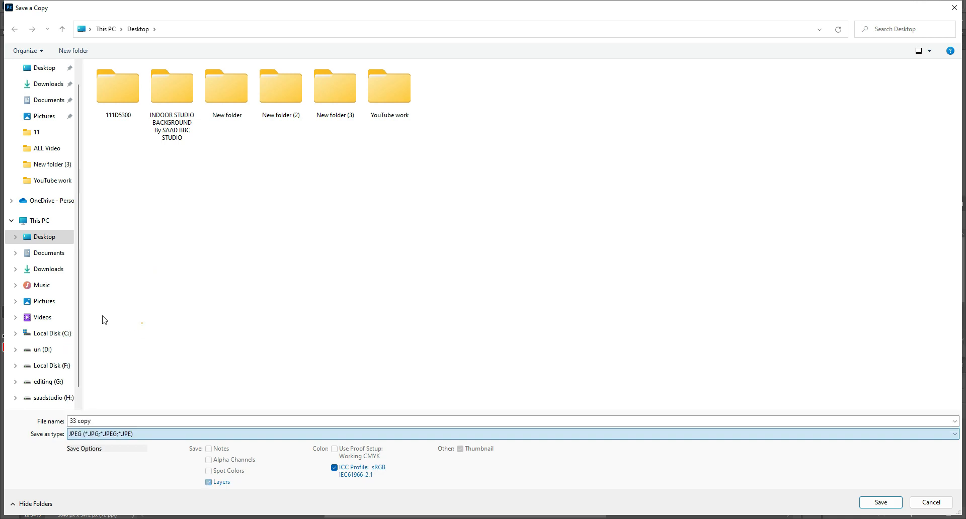
pyautogui.click(126, 420)
pyautogui.write('sas')
pyautogui.click(881, 502)
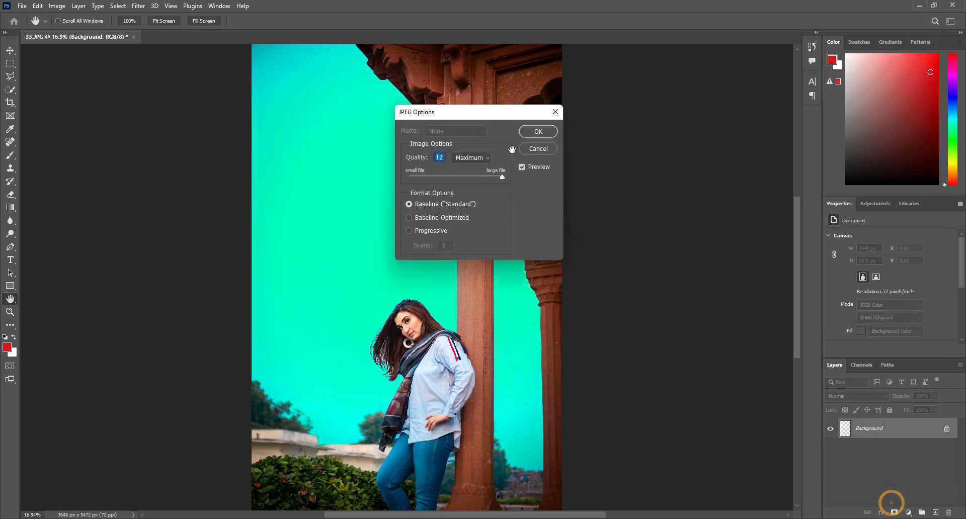
pyautogui.click(549, 132)
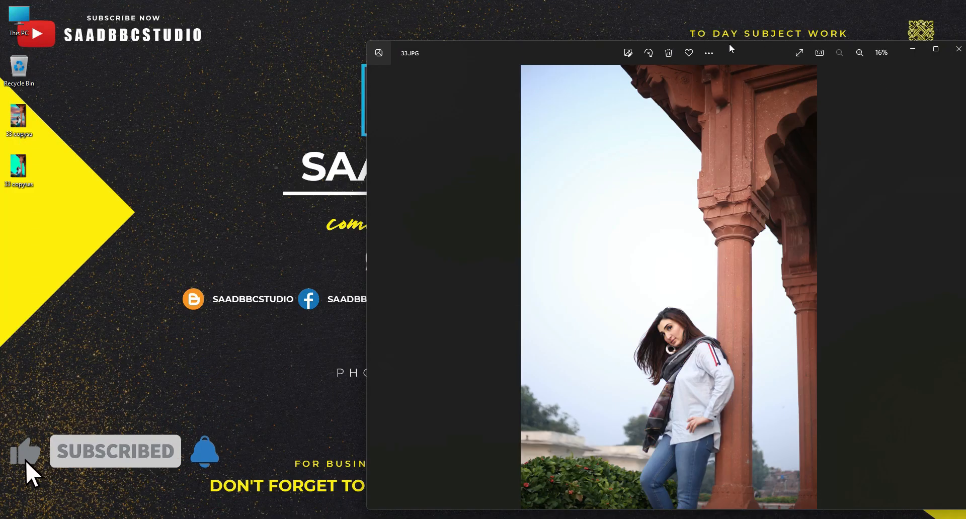
# - Switch to the photo viewer showing the original 33.JPG, extend its window to full screen height and narrow it to the photo's width
pyautogui.moveTo(723, 48); pyautogui.dragTo(752, 48)
pyautogui.doubleClick(788, 40)
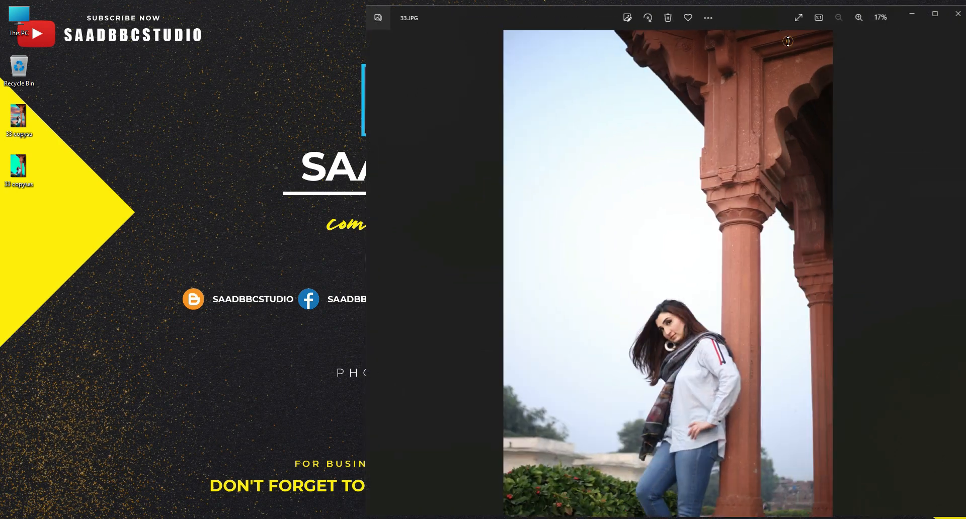
pyautogui.moveTo(360, 166); pyautogui.dragTo(635, 175)
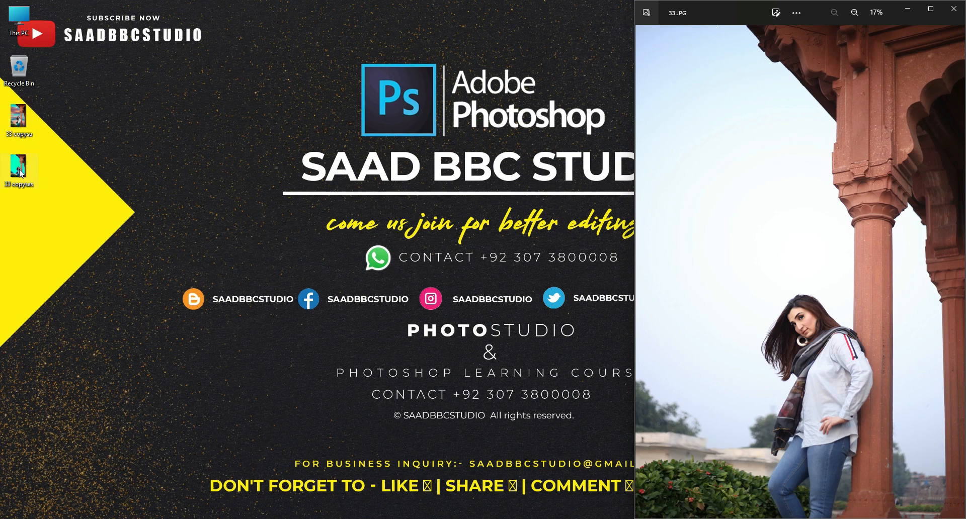
# - Open 33 copysas.jpg from the desktop and fit its full-height window closely beside the original photo
pyautogui.doubleClick(18, 117)
pyautogui.moveTo(519, 55); pyautogui.dragTo(395, 33)
pyautogui.press('Right')
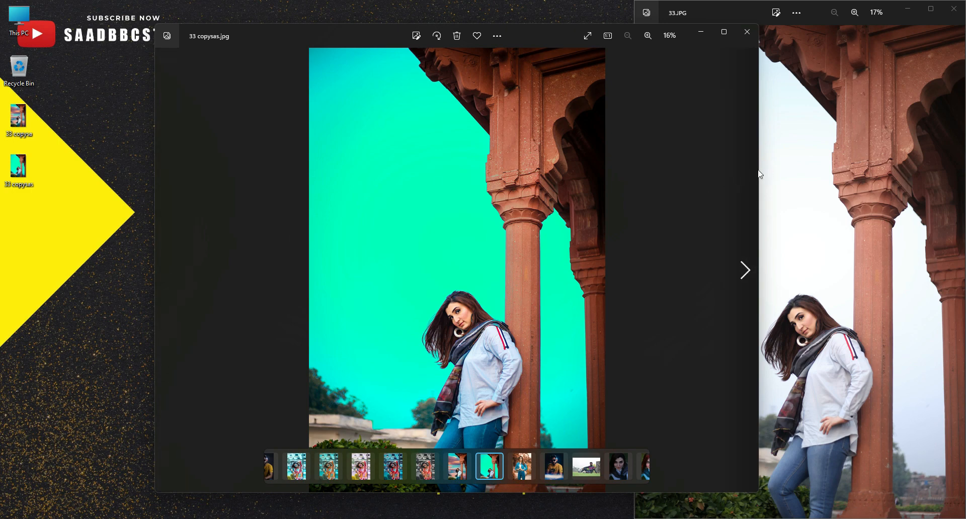
pyautogui.moveTo(539, 38); pyautogui.dragTo(459, 50)
pyautogui.moveTo(677, 79); pyautogui.dragTo(546, 84)
pyautogui.doubleClick(376, 36)
pyautogui.moveTo(376, 15); pyautogui.dragTo(467, 16)
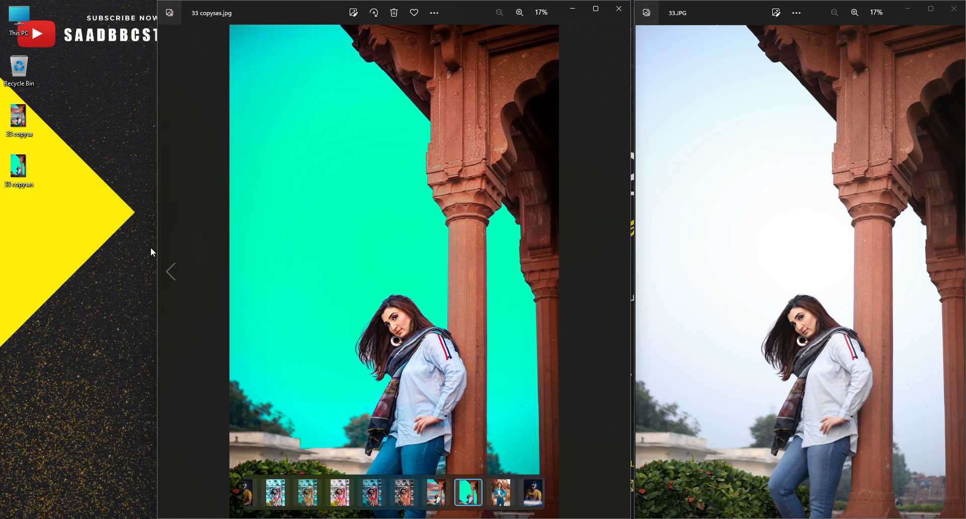
pyautogui.moveTo(159, 245); pyautogui.dragTo(291, 246)
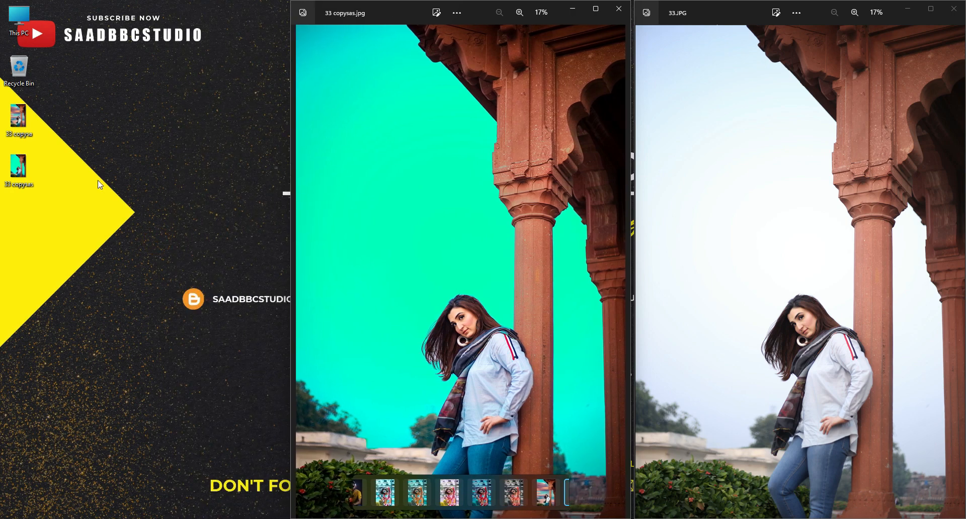
# - Open 33 copysa.jpg from the desktop and arrange it at full height beside the other two photos for a three-way comparison
pyautogui.doubleClick(20, 114)
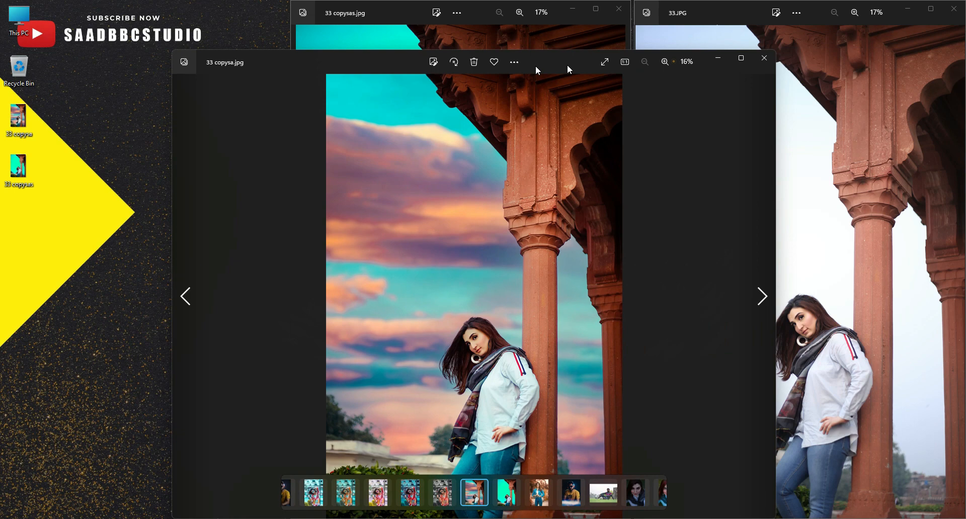
pyautogui.moveTo(569, 69); pyautogui.dragTo(369, 34)
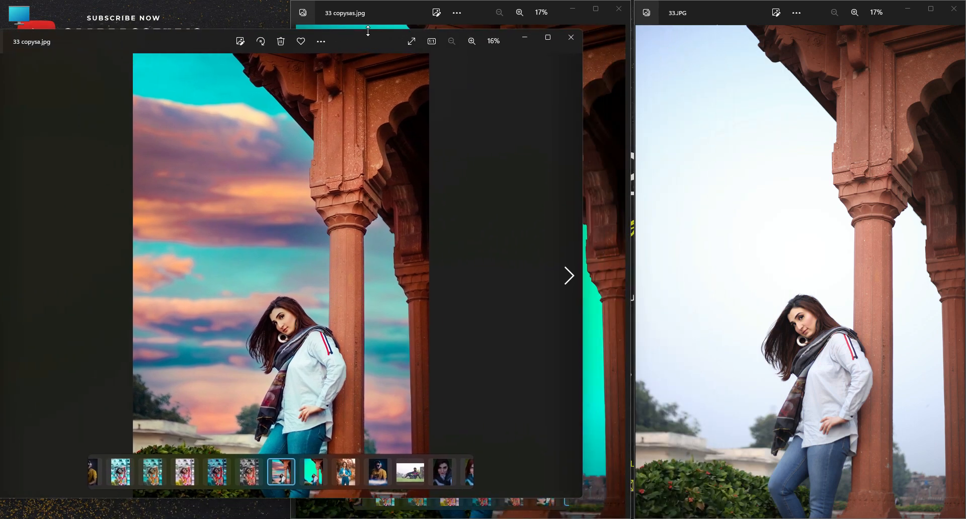
pyautogui.doubleClick(368, 30)
pyautogui.moveTo(603, 165); pyautogui.dragTo(328, 168)
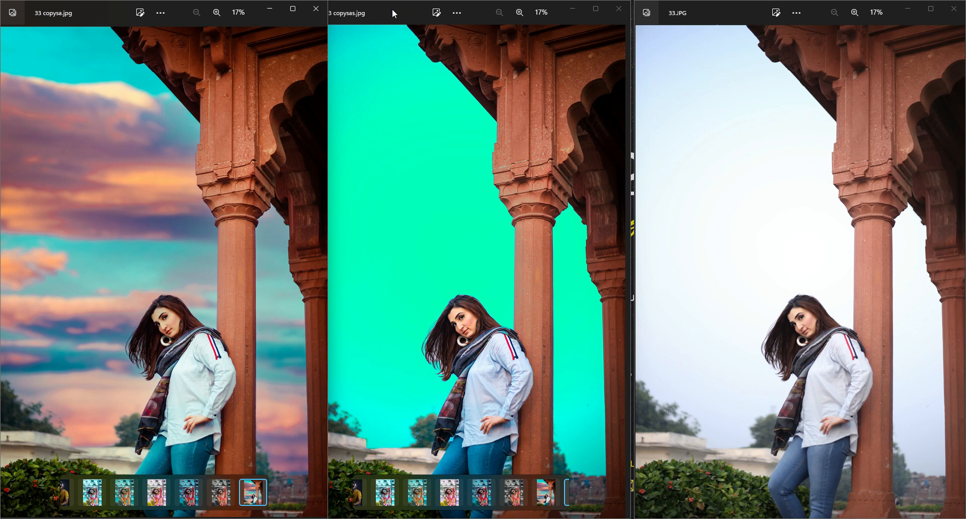
pyautogui.click(178, 326)
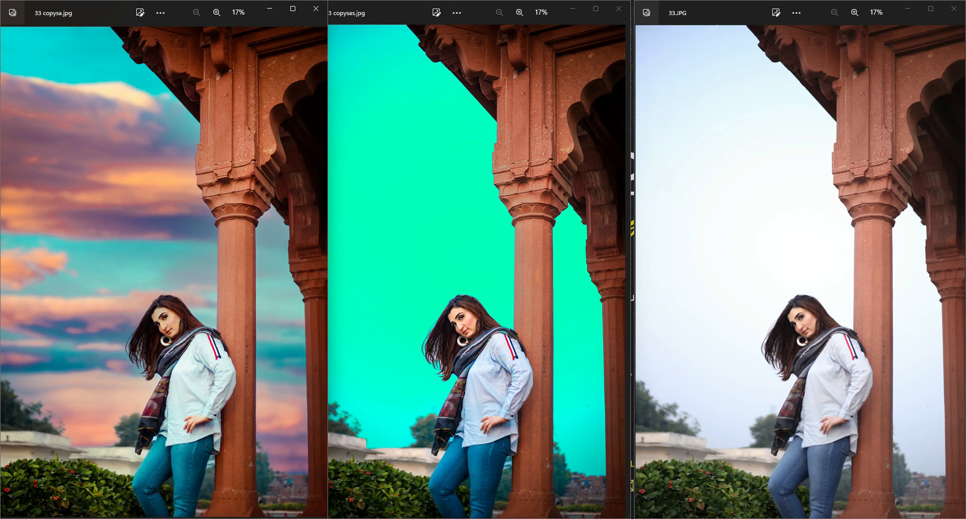
pyautogui.moveTo(391, 11); pyautogui.dragTo(399, 13)
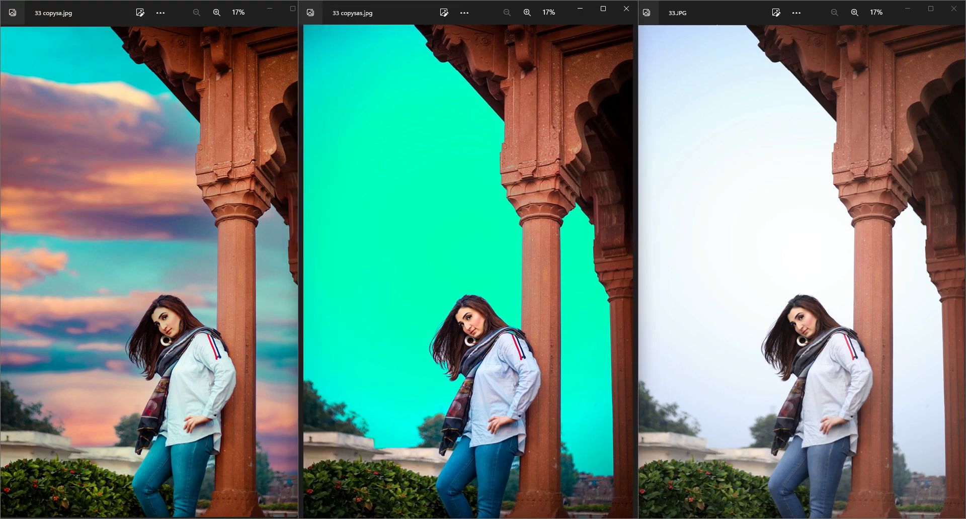